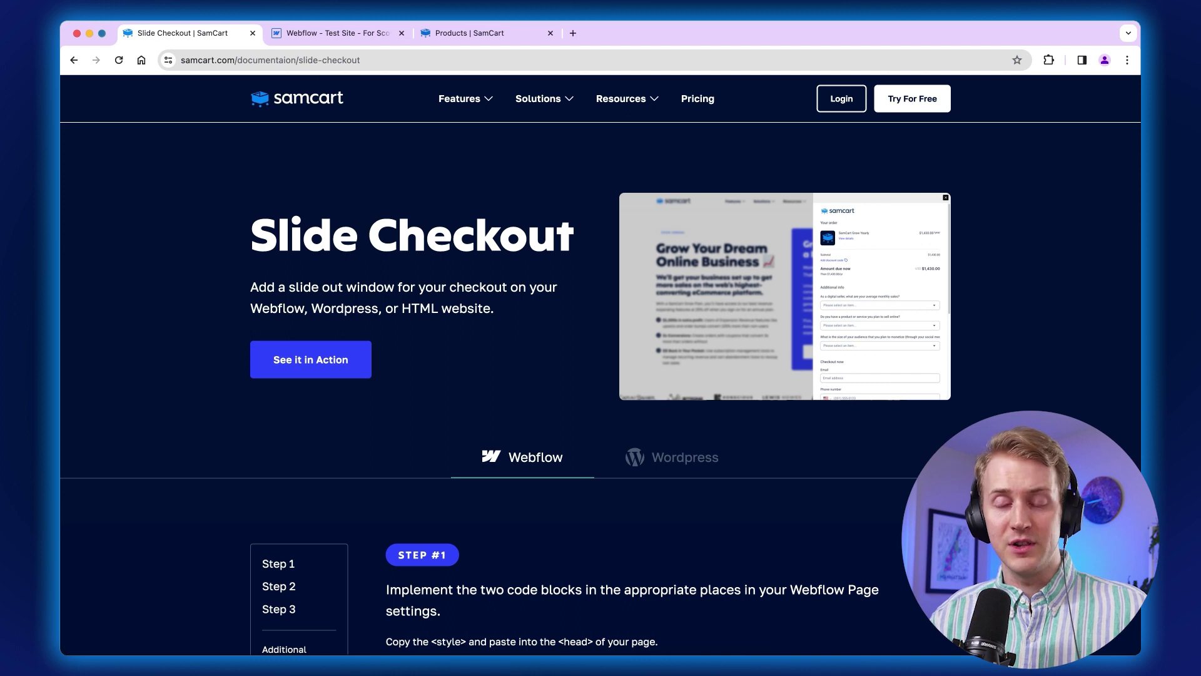
pyautogui.scroll(-6, 600, 388)
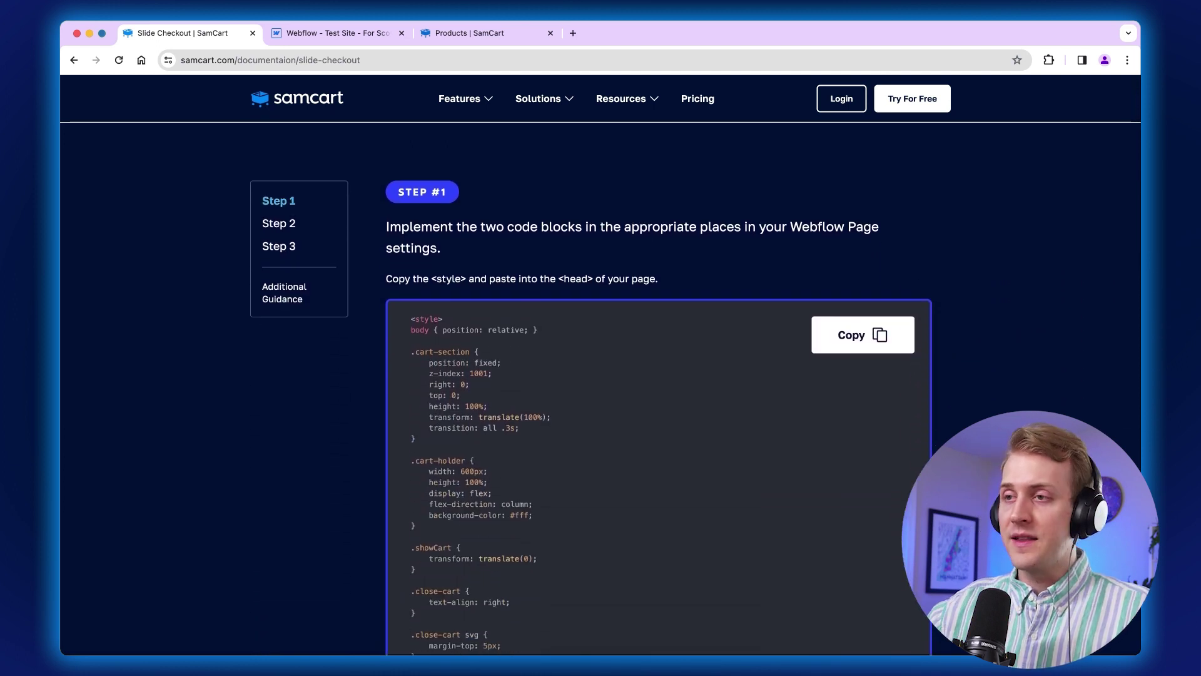
pyautogui.scroll(-10, 600, 388)
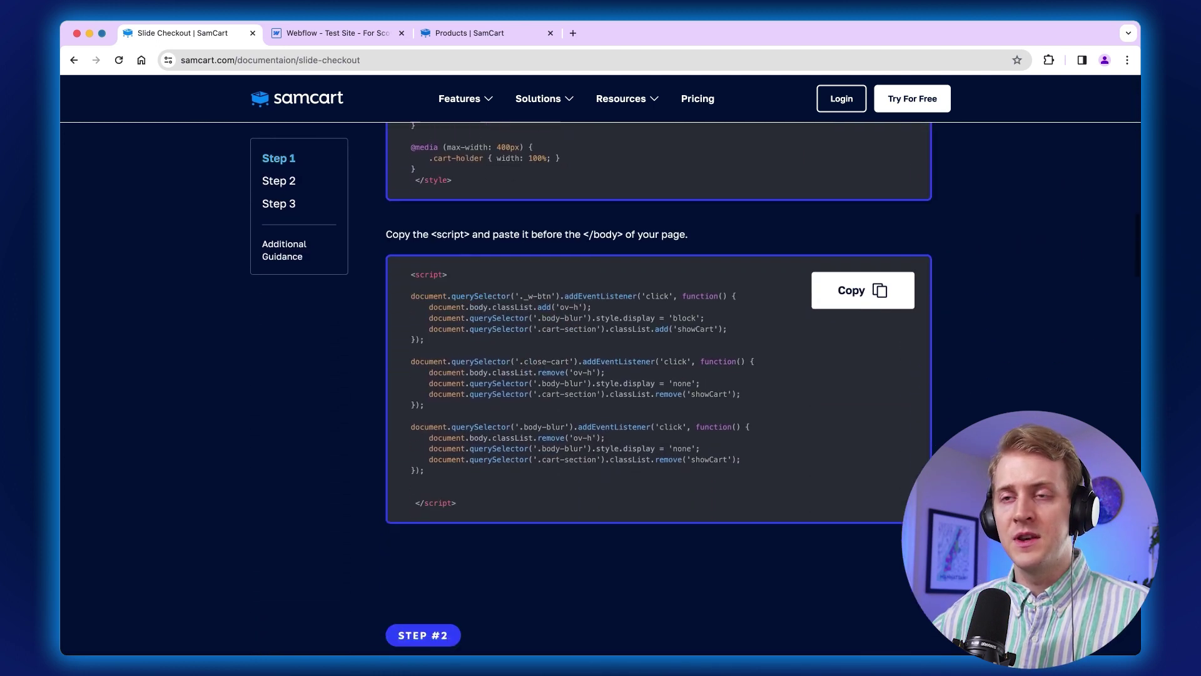
pyautogui.scroll(-8, 600, 388)
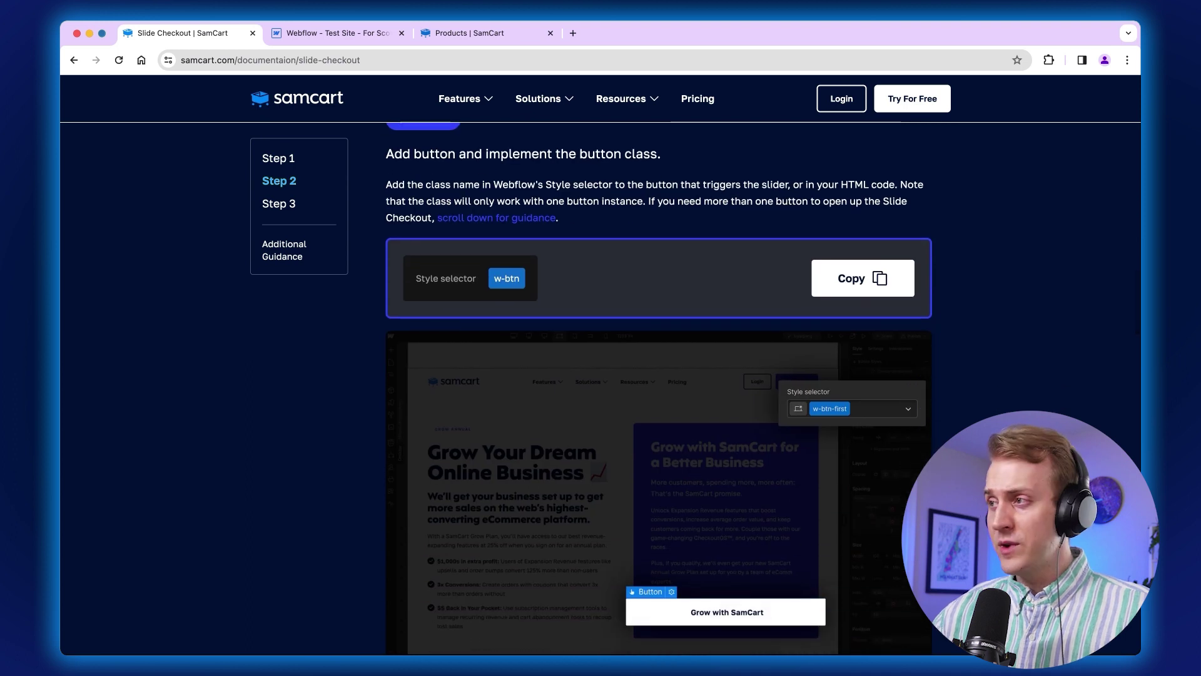
pyautogui.scroll(-10, 600, 388)
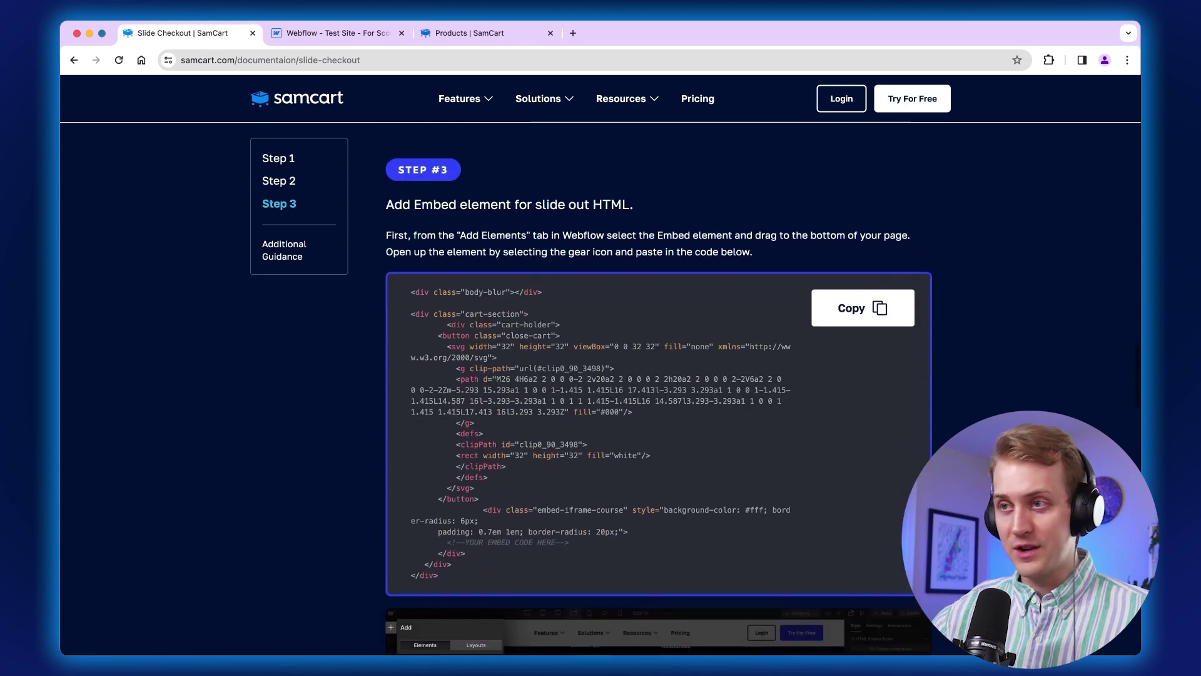
pyautogui.scroll(-6, 601, 388)
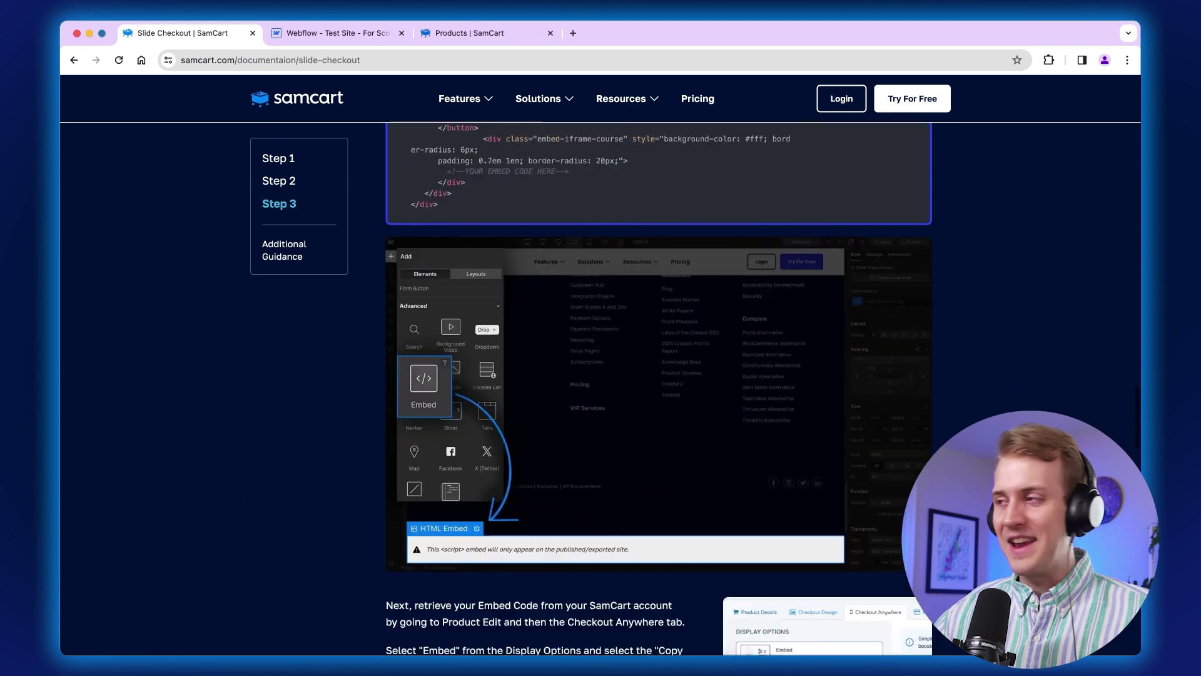
pyautogui.scroll(-6, 601, 388)
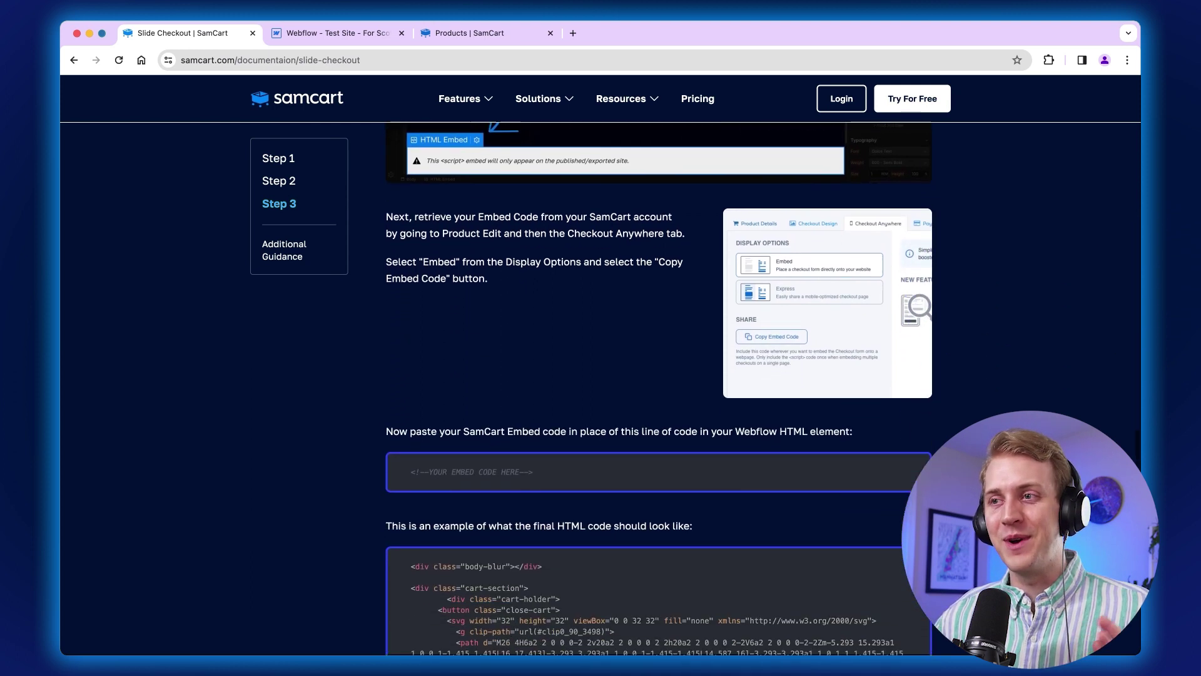
pyautogui.scroll(-4, 601, 388)
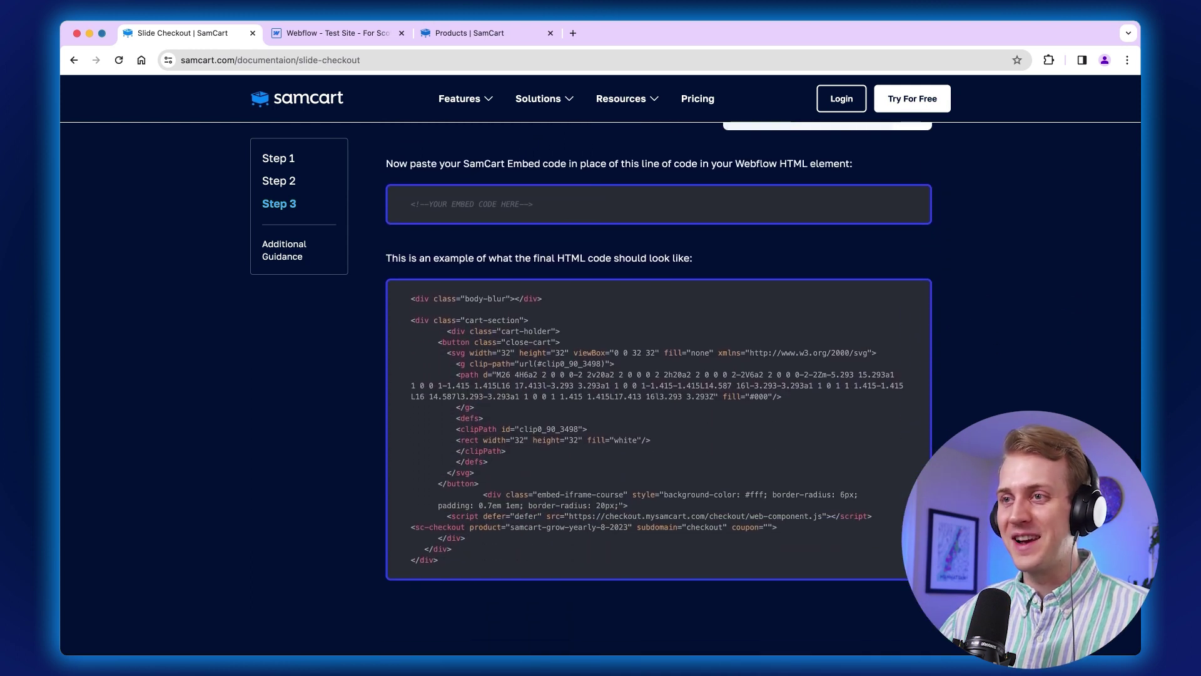
pyautogui.scroll(-8, 601, 388)
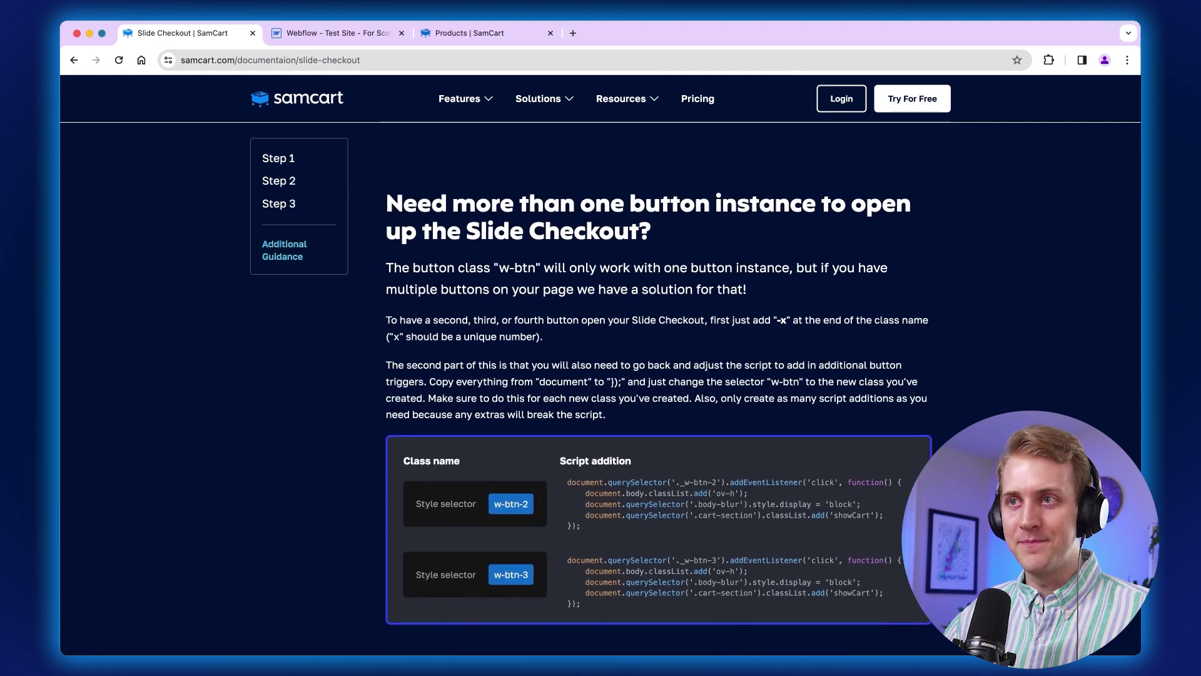
pyautogui.scroll(7, 600, 388)
pyautogui.scroll(15, 601, 387)
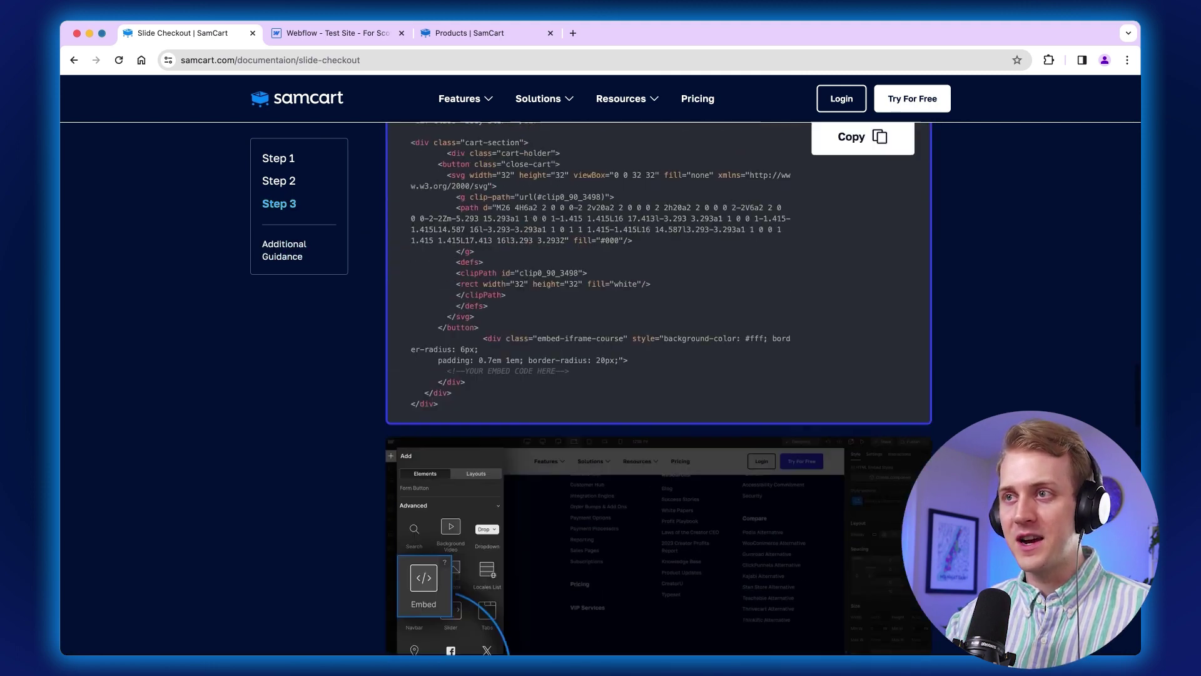
pyautogui.scroll(20, 600, 388)
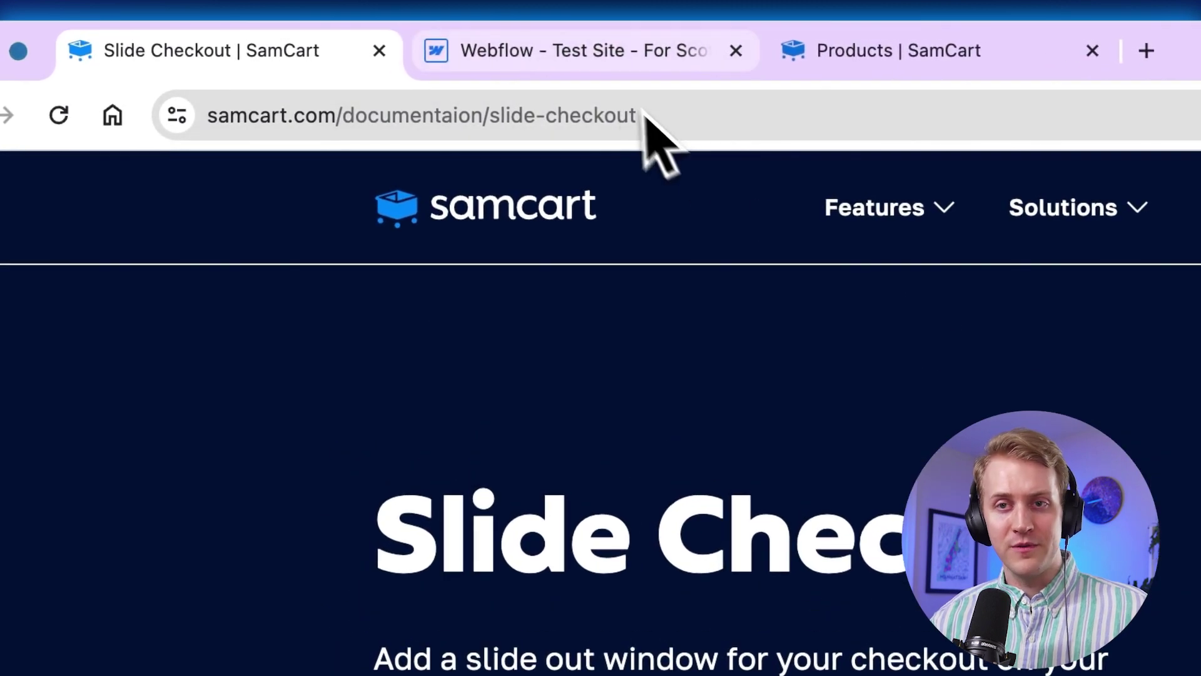
# Step: Copy the Step 1 <style> block from SamCart's Slide Checkout docs for the page head
pyautogui.click(551, 57)
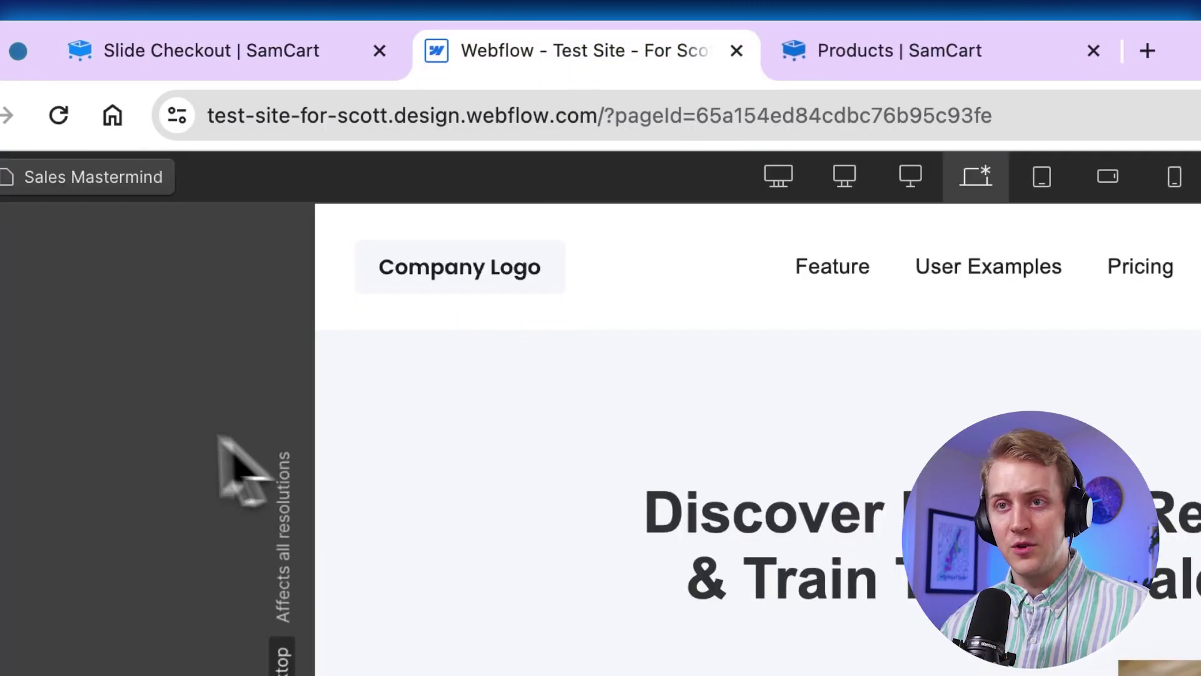
pyautogui.click(843, 74)
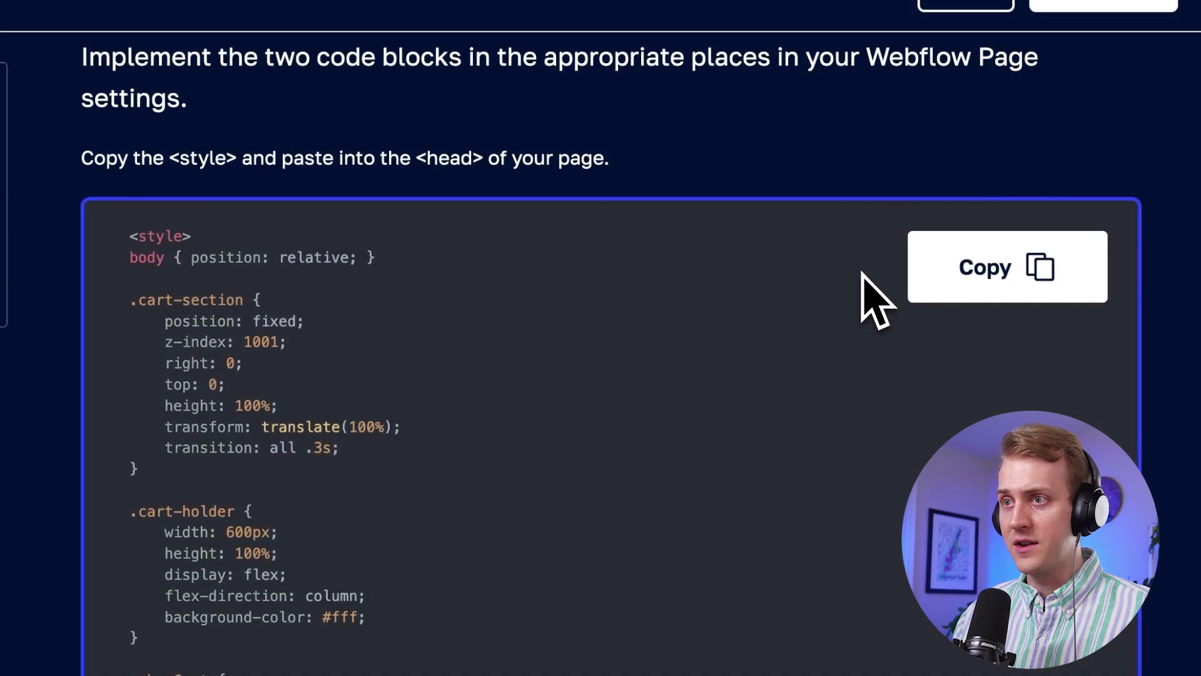
pyautogui.scroll(-2, 875, 301)
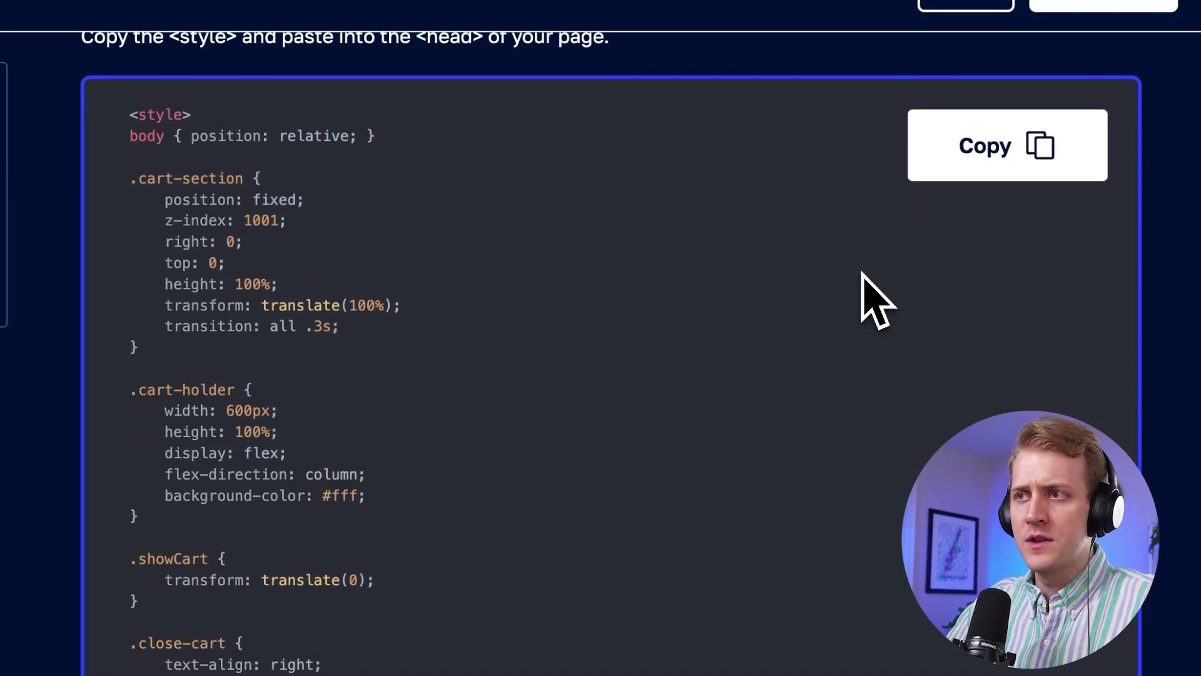
pyautogui.click(989, 178)
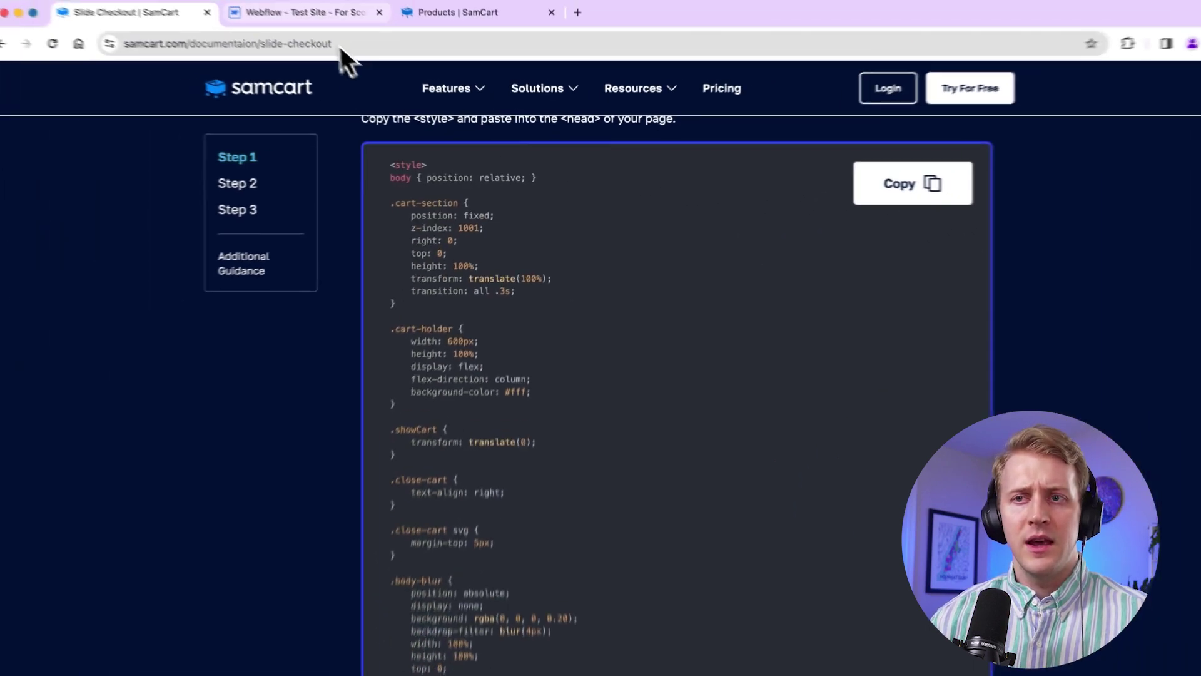
pyautogui.click(328, 33)
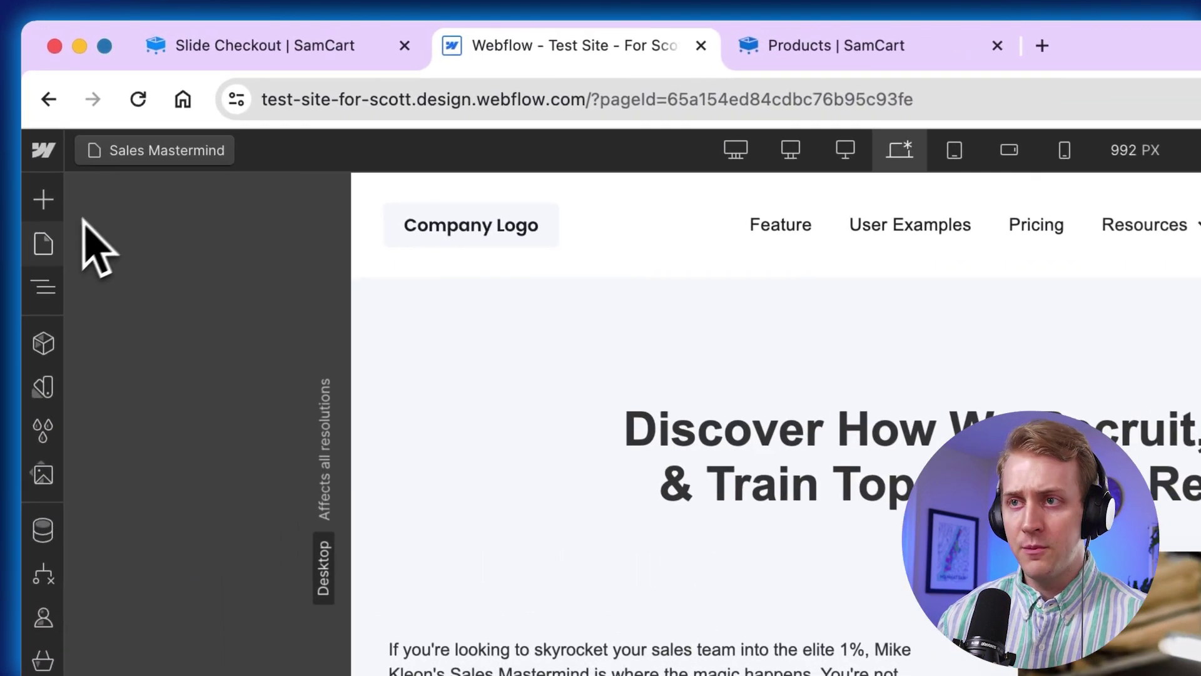
# Step: Paste SamCart's style code into the Sales Mastermind page's Inside <head> tag custom code
pyautogui.click(43, 245)
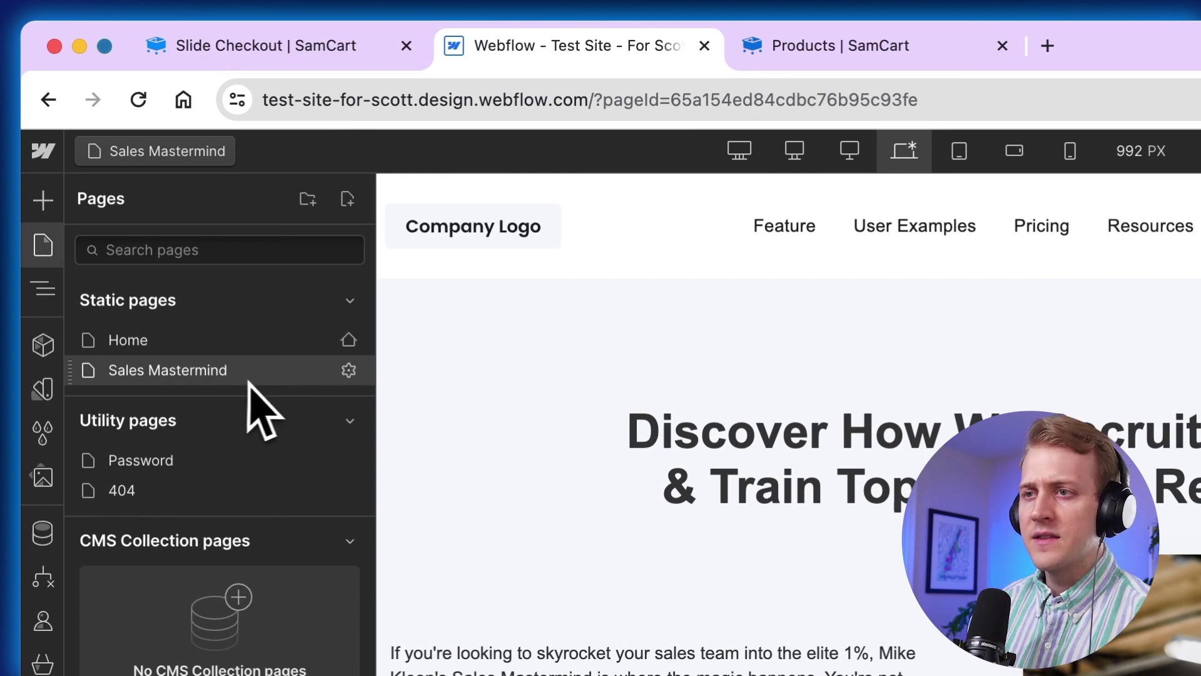
pyautogui.click(349, 376)
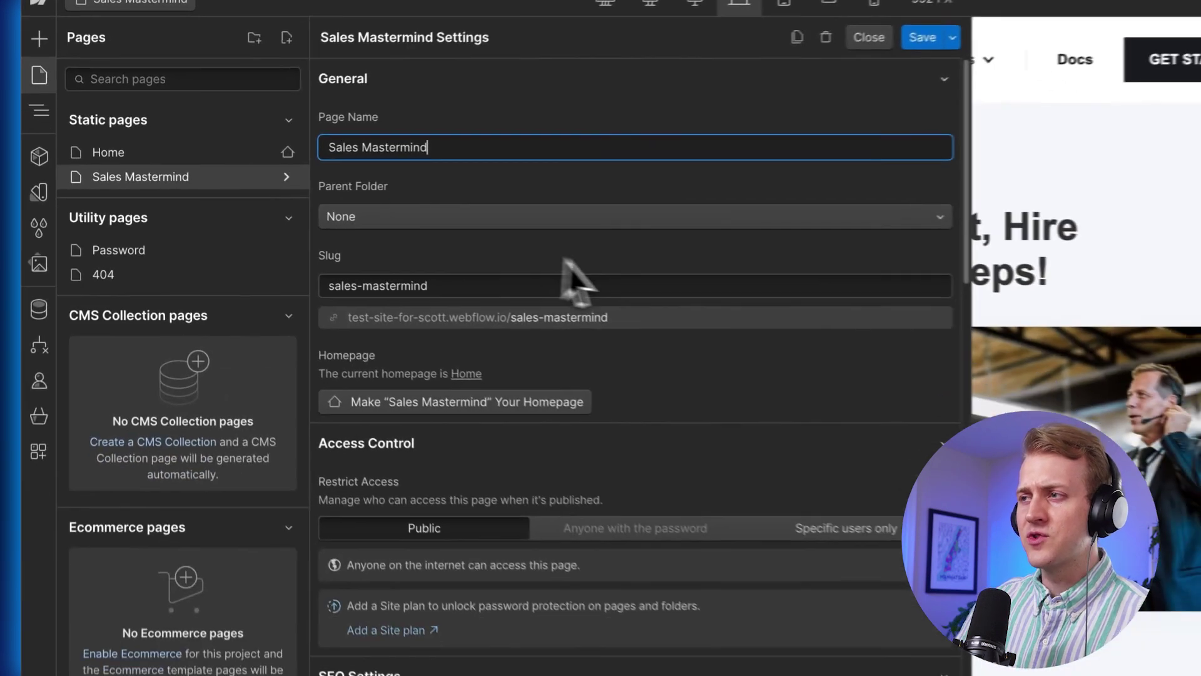
pyautogui.scroll(-12, 857, 538)
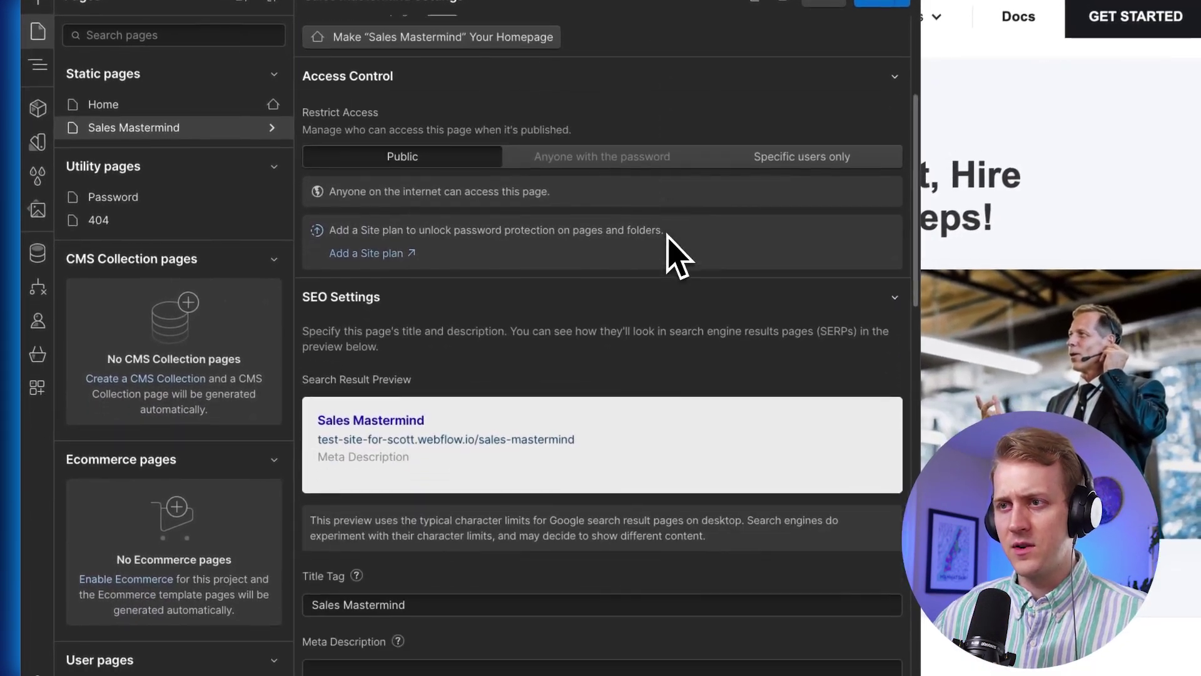
pyautogui.scroll(-15, 668, 236)
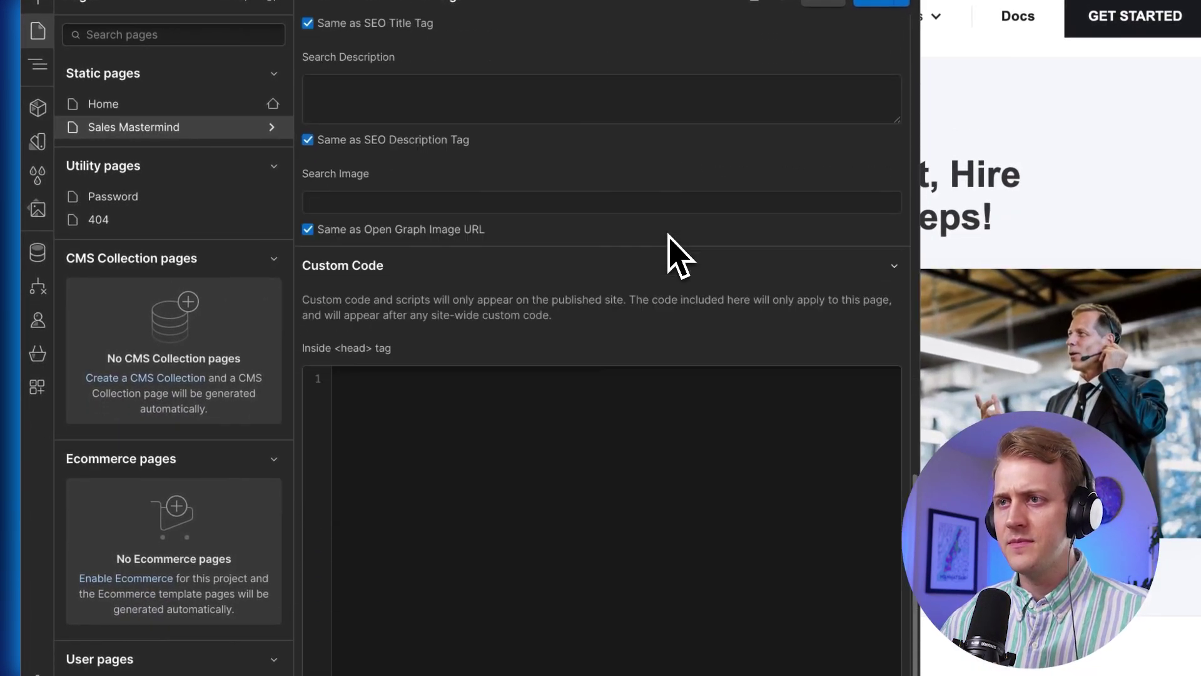
pyautogui.click(667, 236)
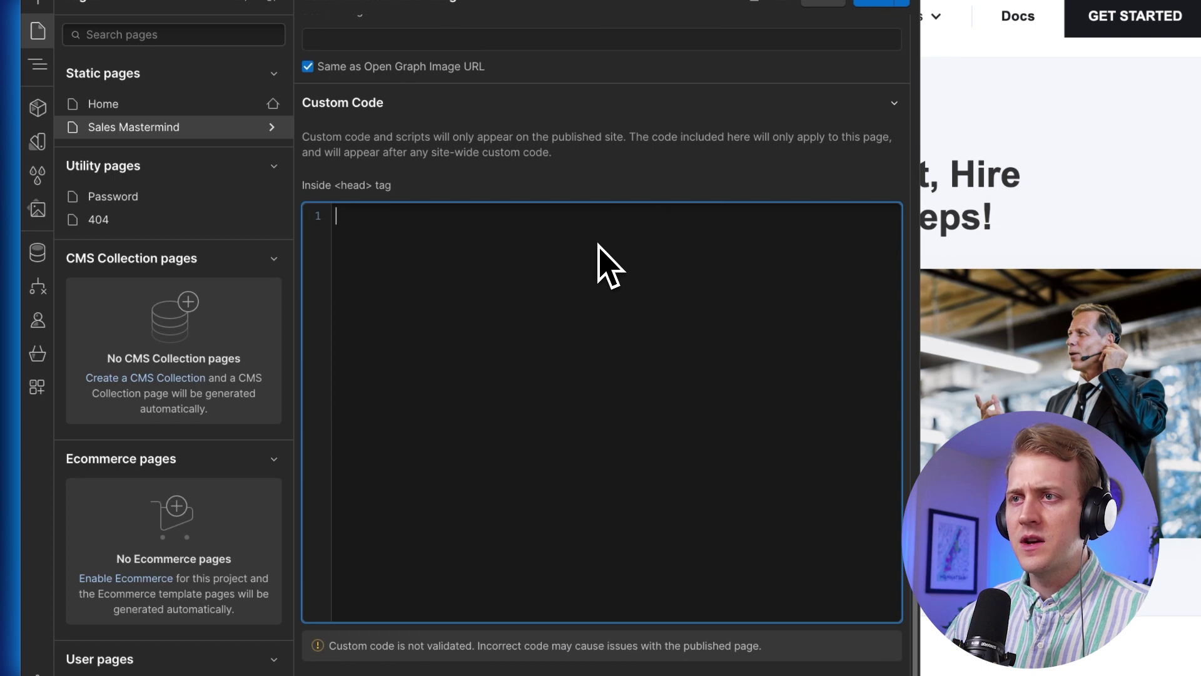
pyautogui.hotkey('ctrl', 'v')
pyautogui.scroll(10, 617, 523)
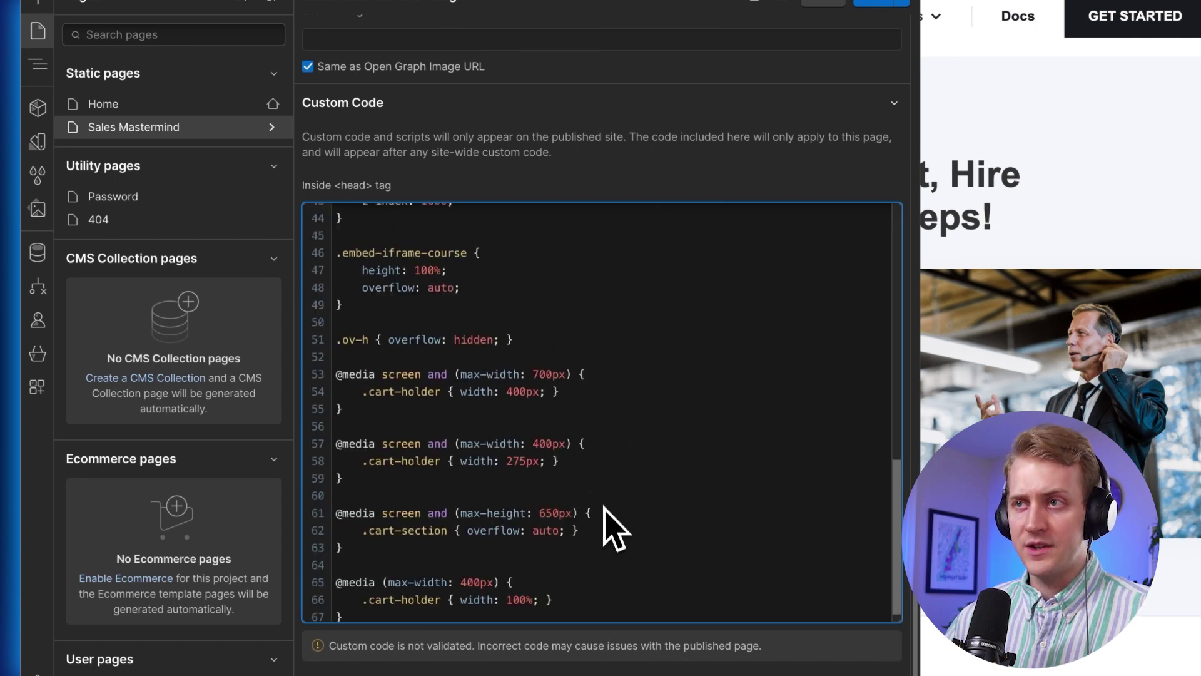
pyautogui.scroll(-10, 604, 518)
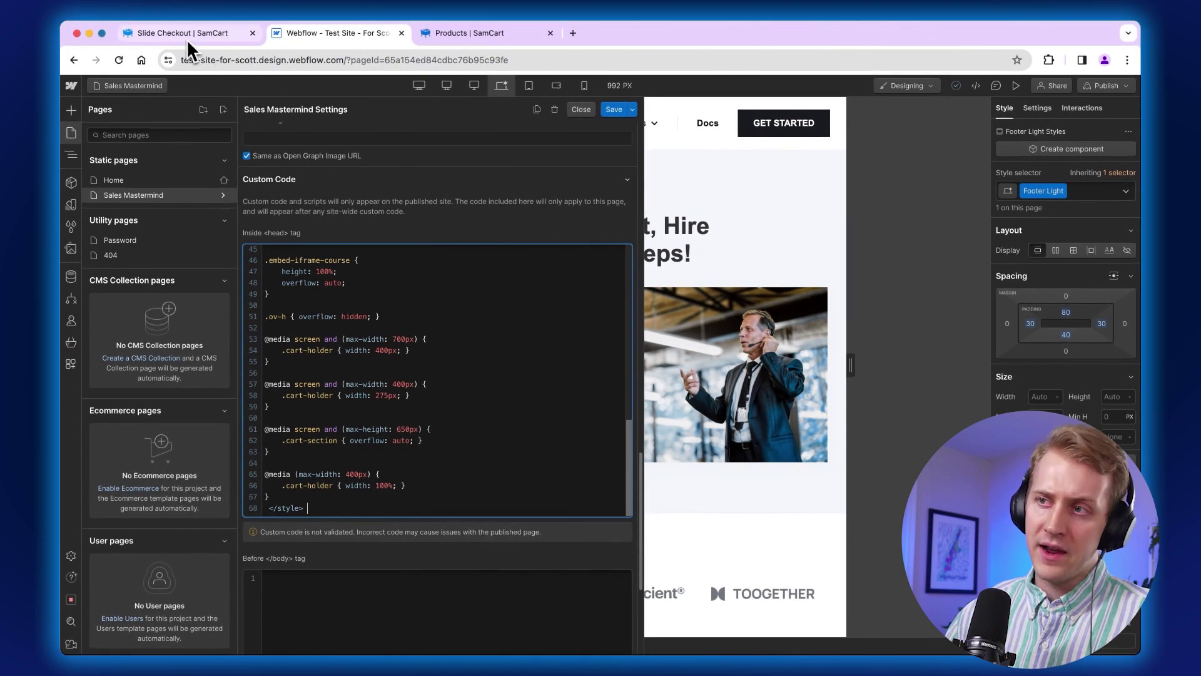
pyautogui.click(186, 39)
# Step: Copy SamCart's <script> block into the Sales Mastermind page's Before </body> tag code, then close settings
pyautogui.scroll(-5, 845, 403)
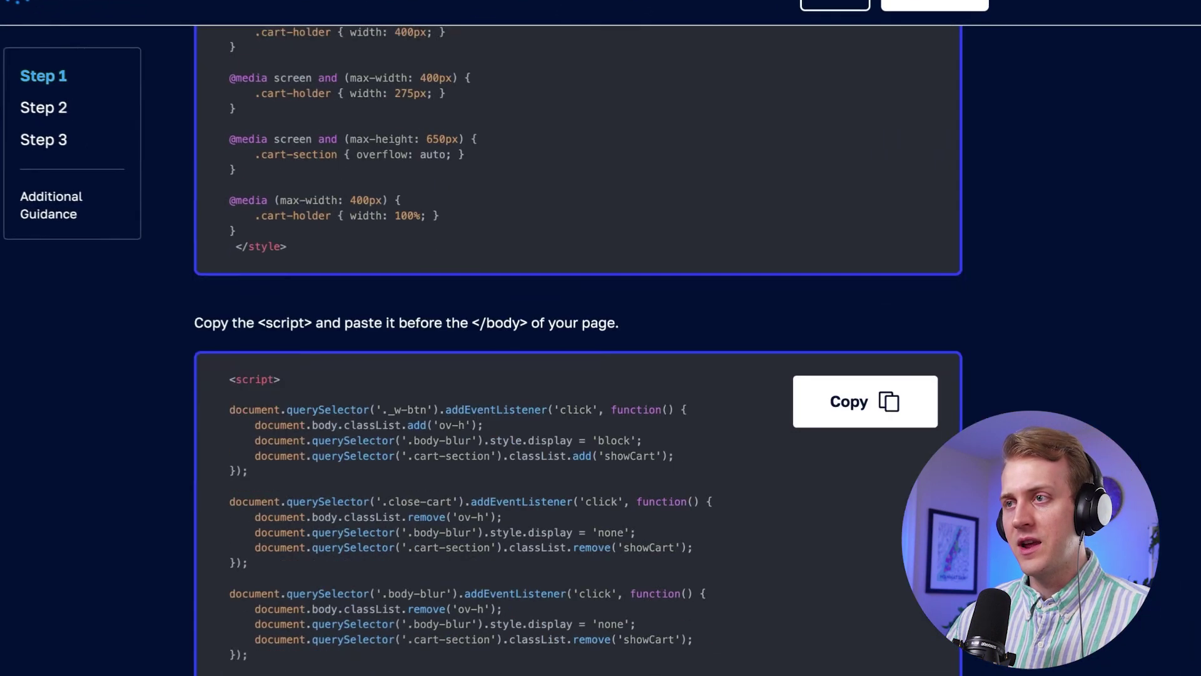
pyautogui.scroll(-3, 601, 376)
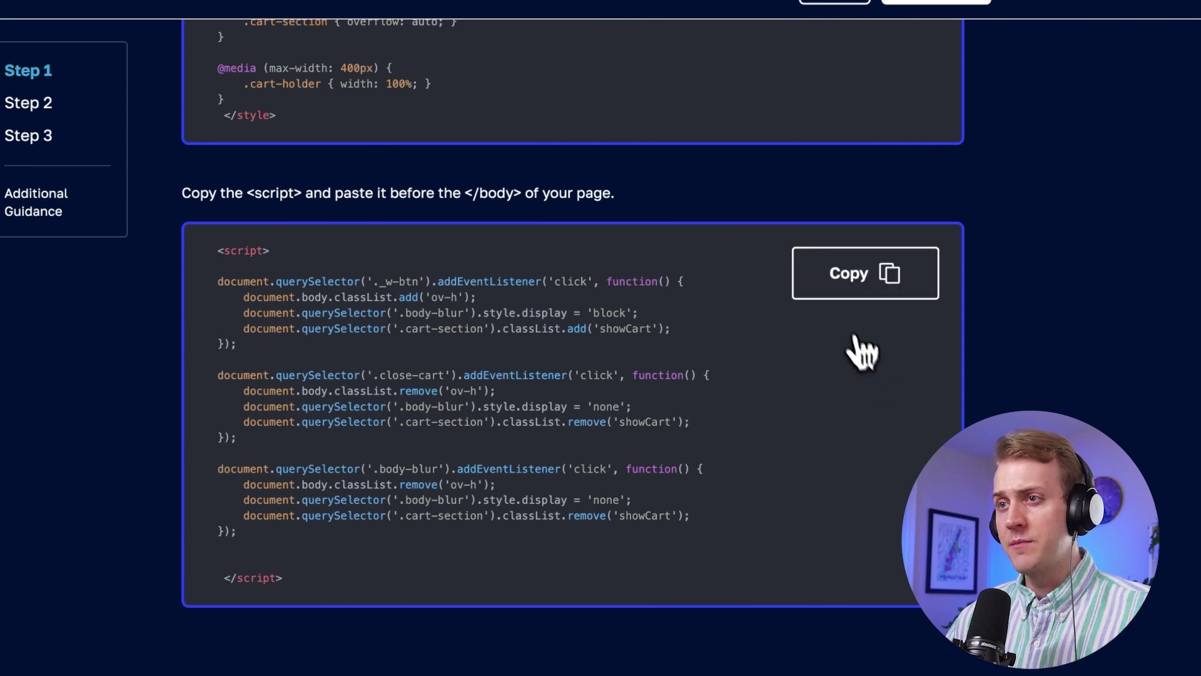
pyautogui.click(858, 282)
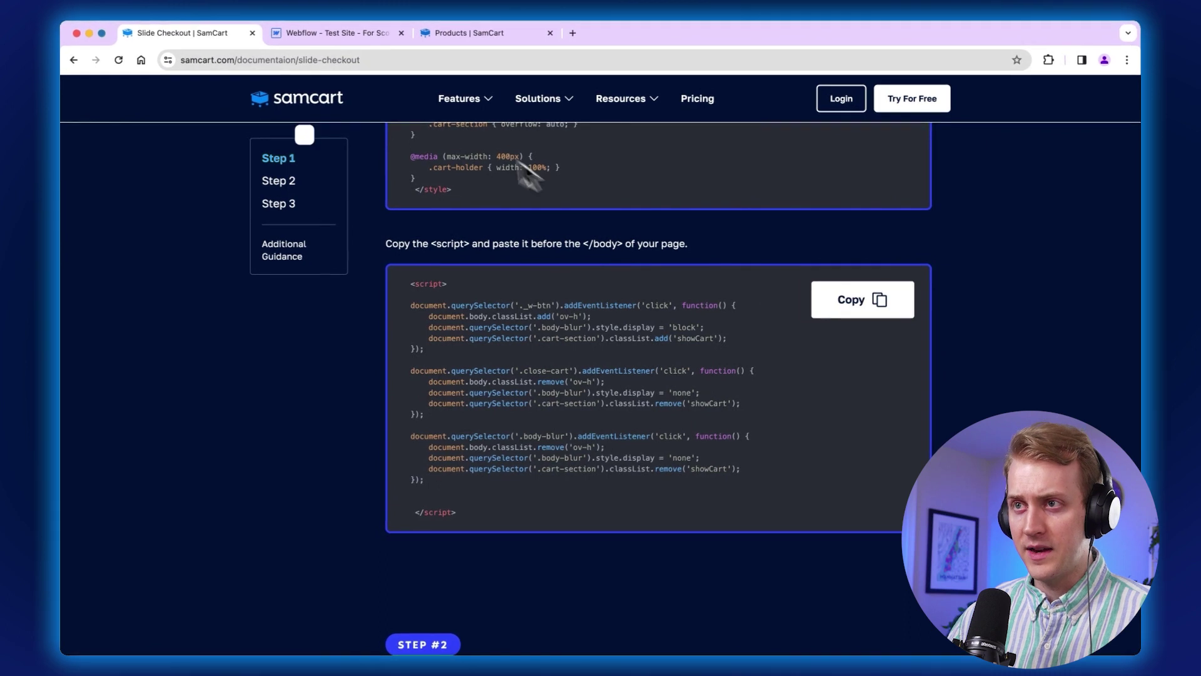
pyautogui.click(332, 34)
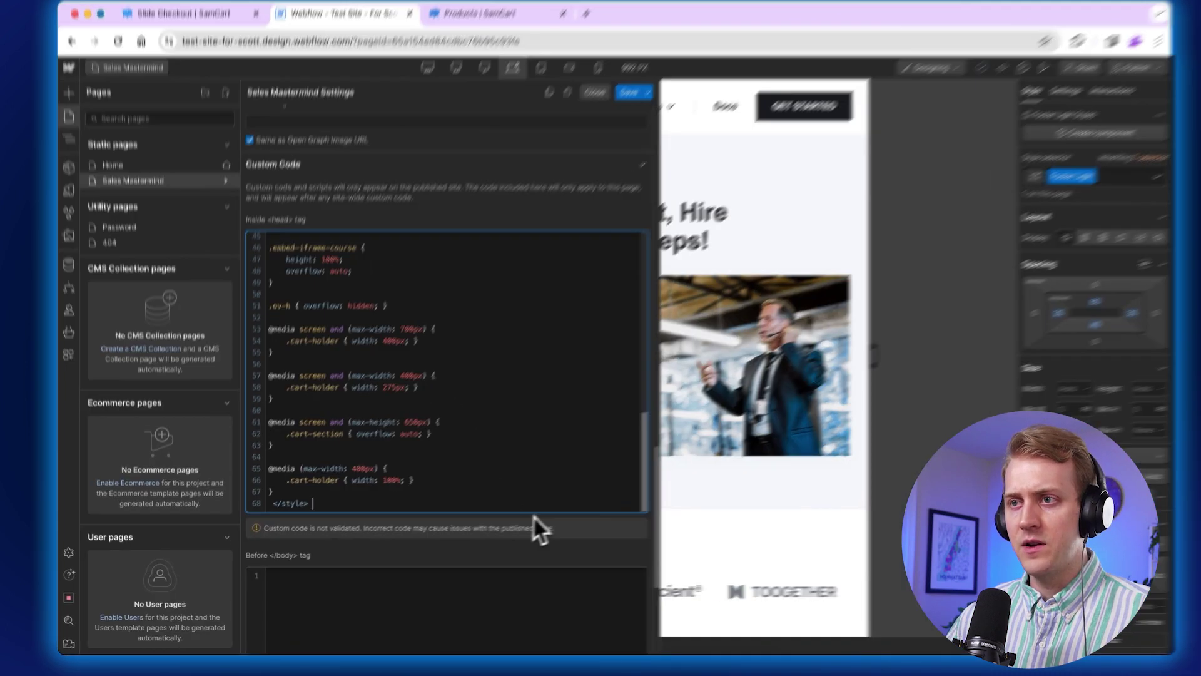
pyautogui.scroll(-5, 532, 529)
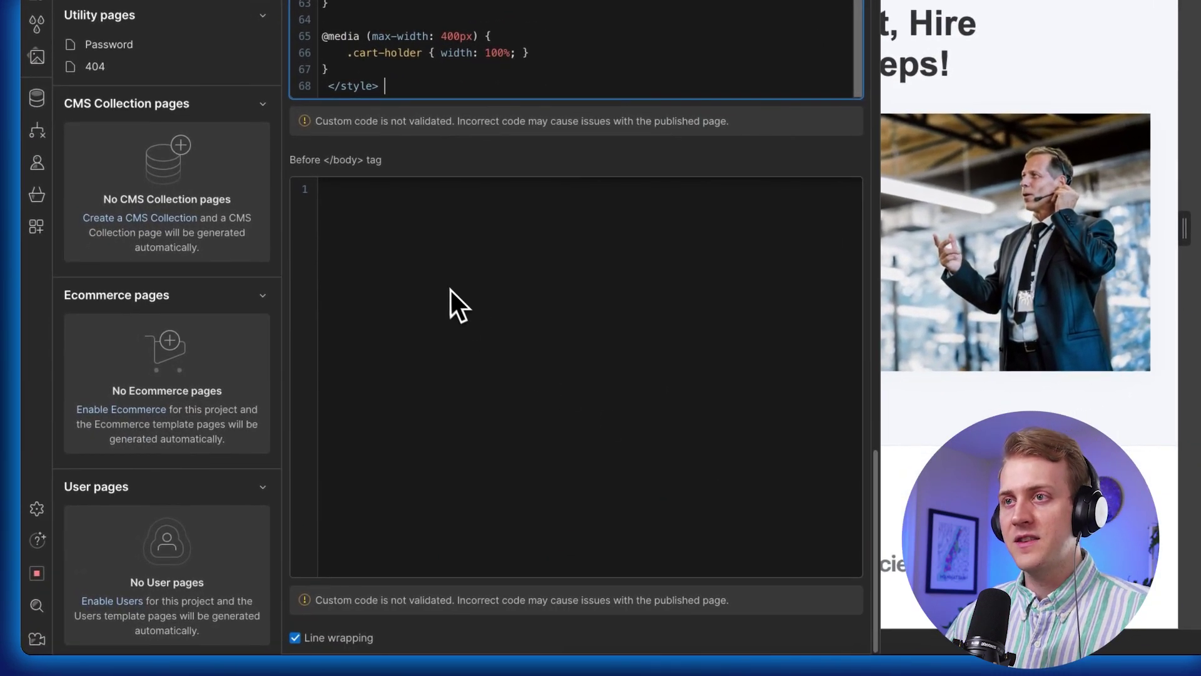
pyautogui.click(440, 285)
pyautogui.hotkey('ctrl', 'v')
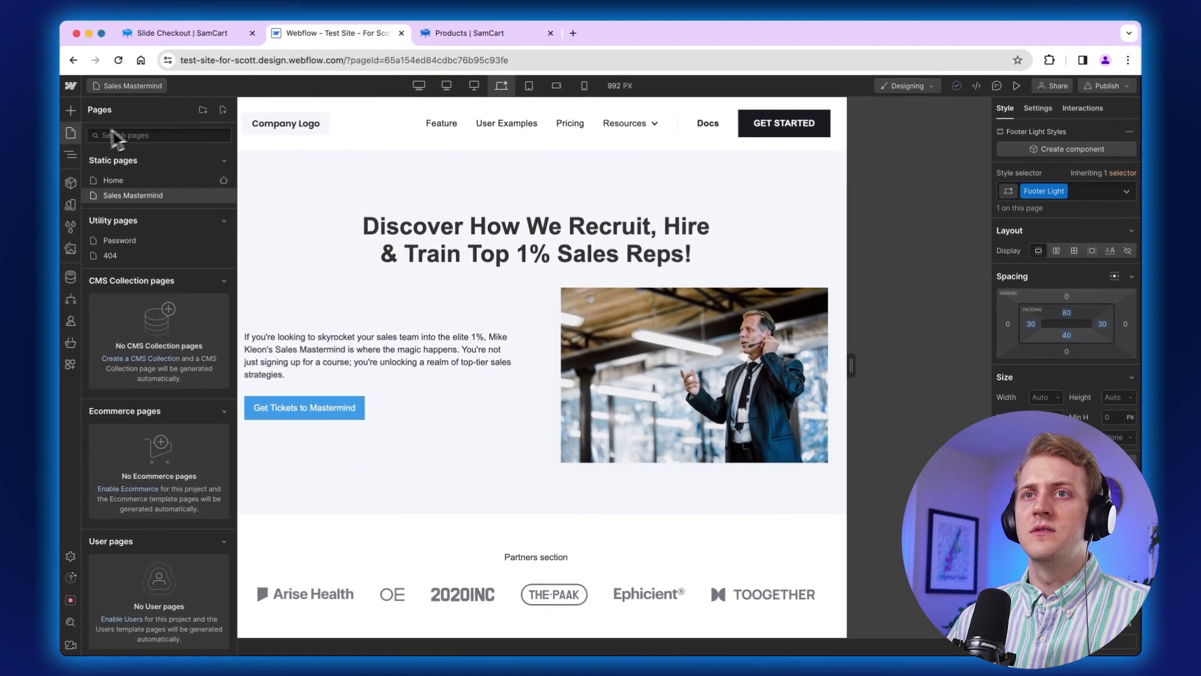
pyautogui.click(13, 277)
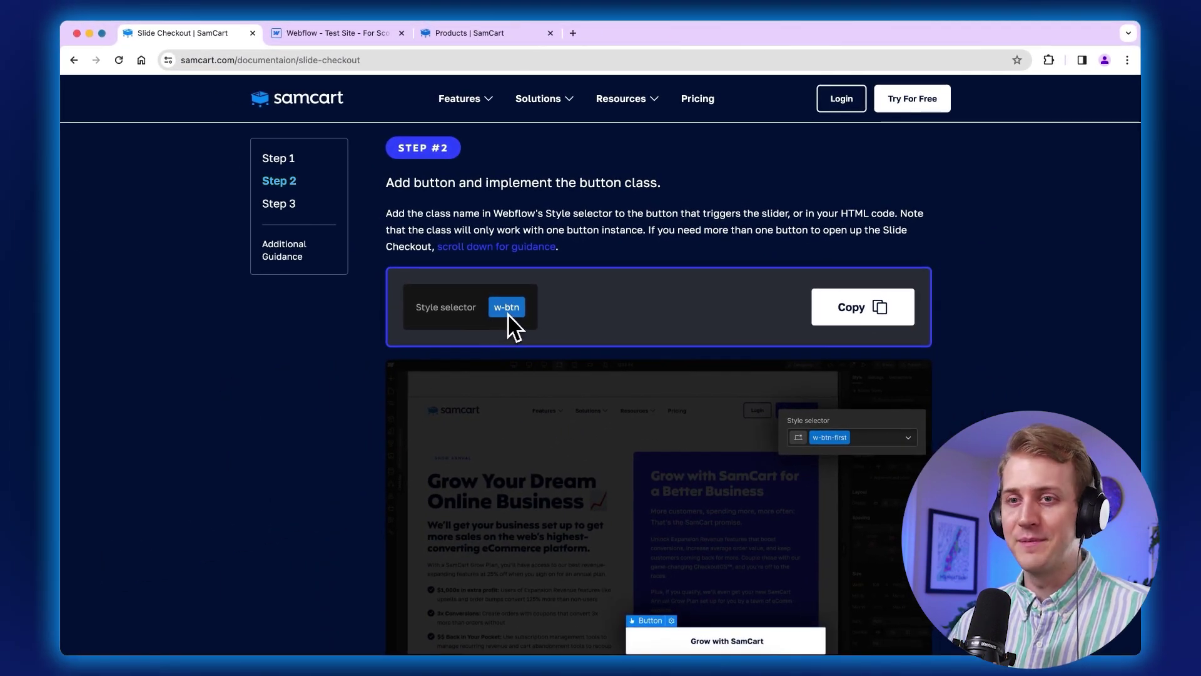
# Step: Copy the w-btn class name from SamCart's Step 2 docs and return to Webflow
pyautogui.click(858, 313)
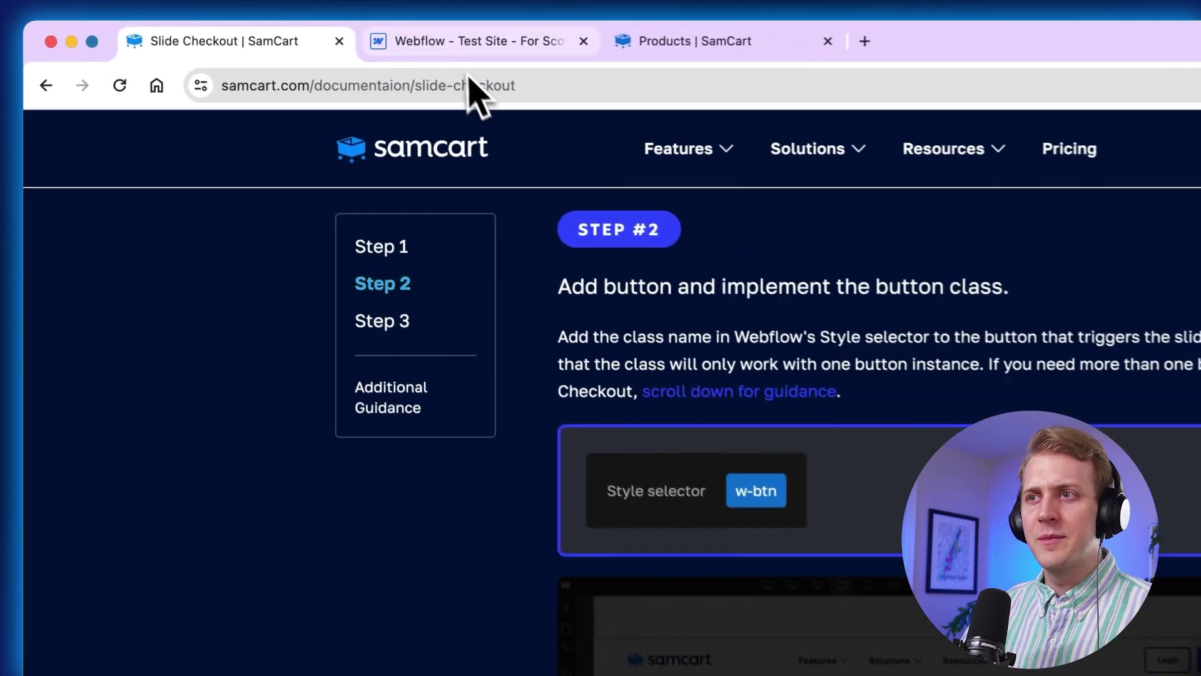
pyautogui.click(317, 38)
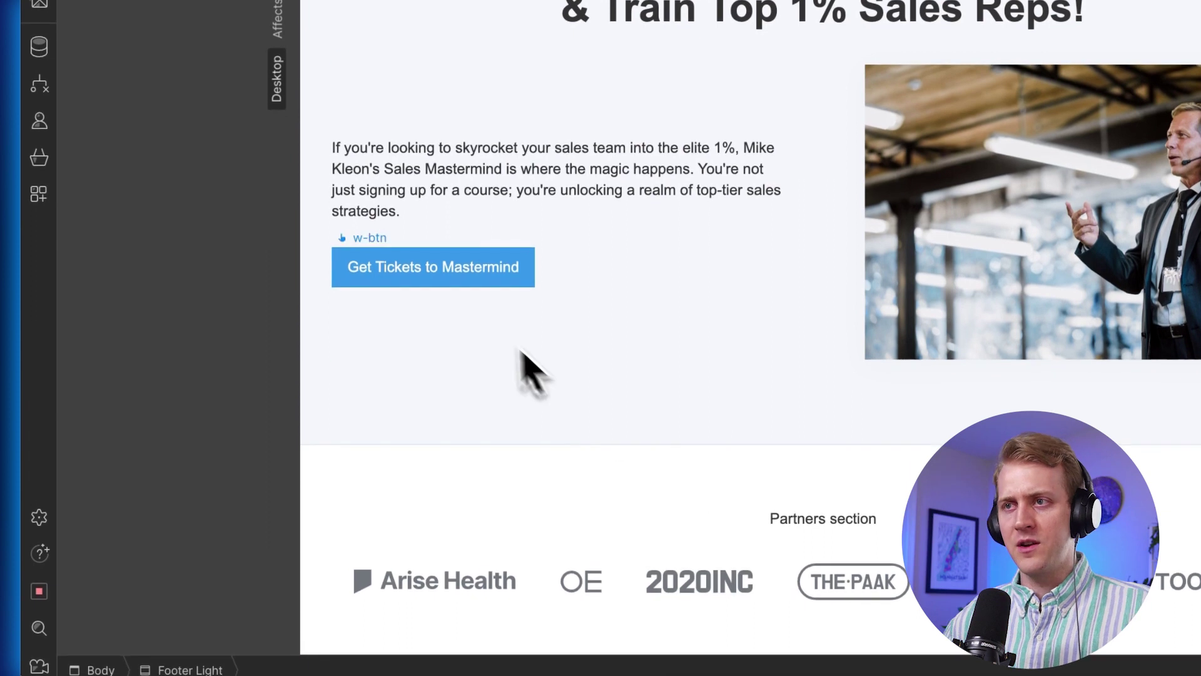
# Step: Check that the Get Tickets to Mastermind button already carries the w-btn class
pyautogui.click(480, 280)
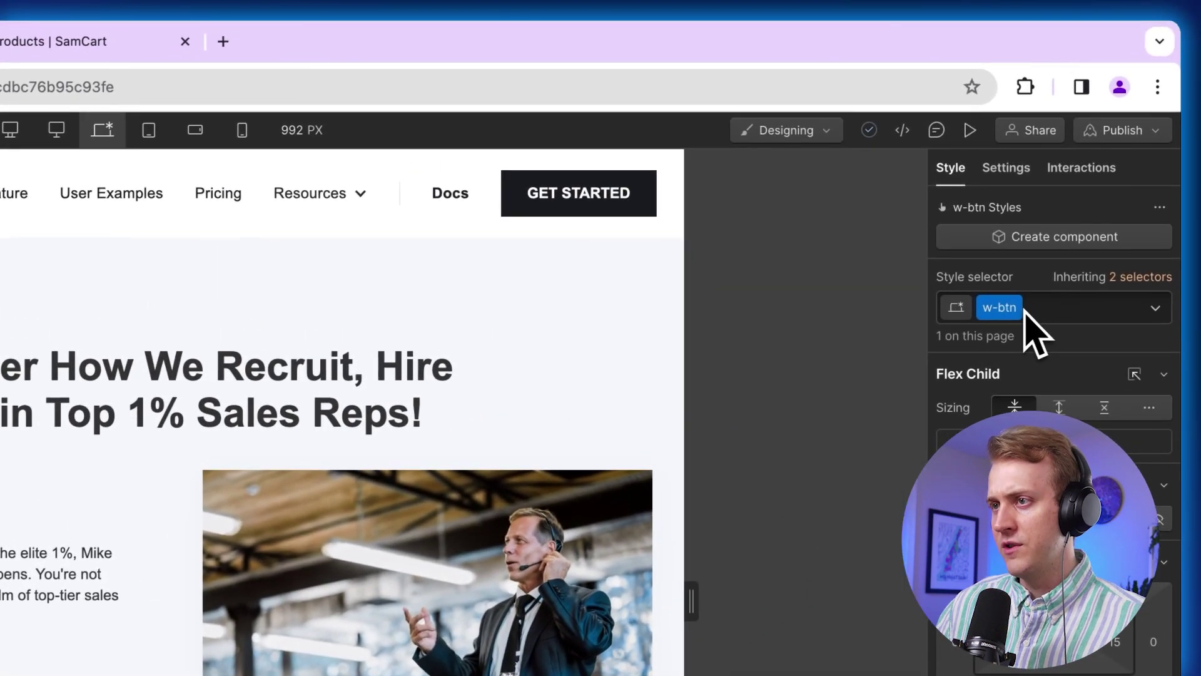
pyautogui.click(1022, 311)
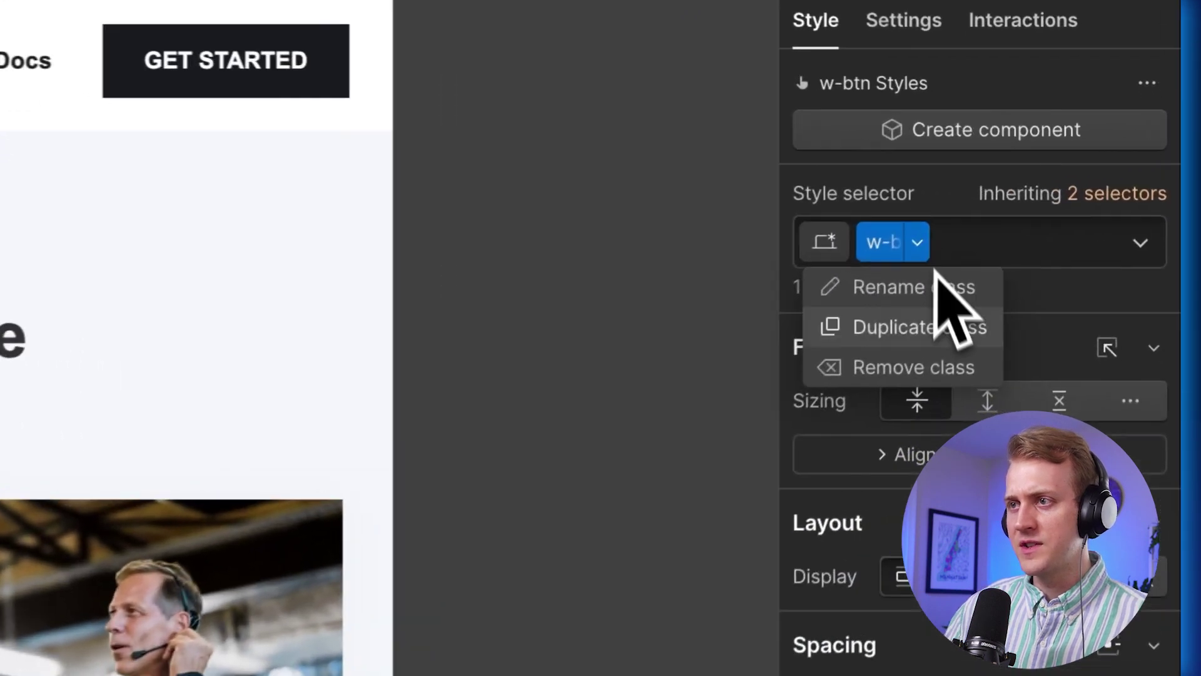
pyautogui.click(993, 286)
pyautogui.click(961, 265)
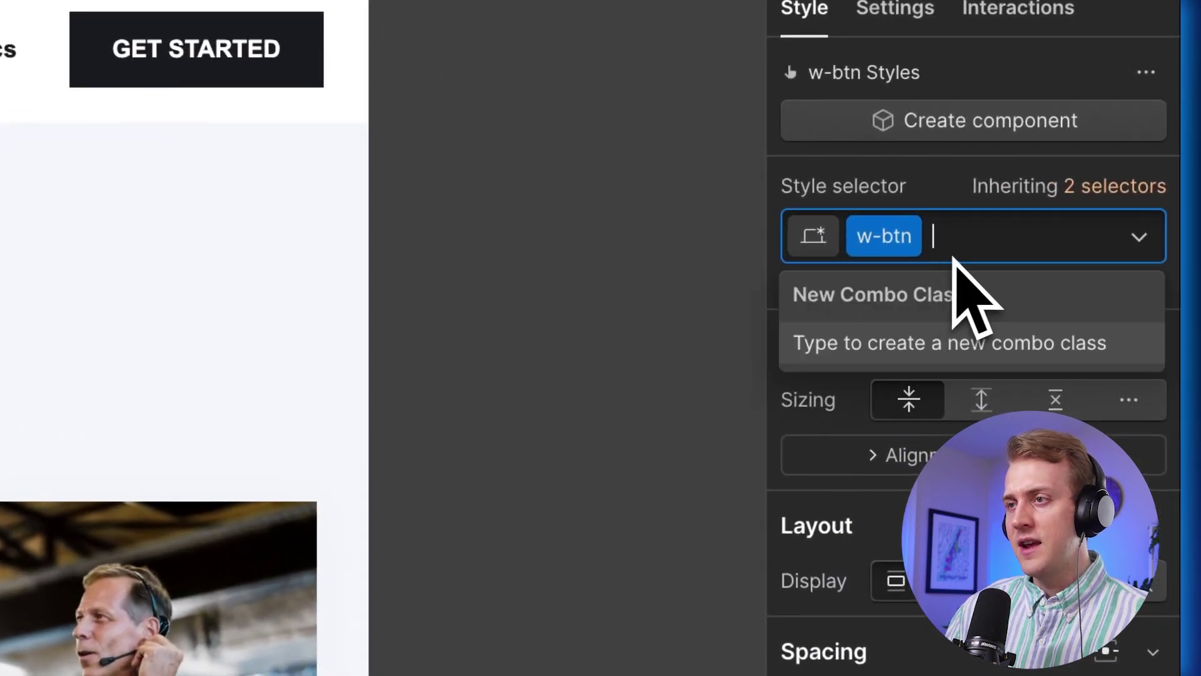
pyautogui.write('w-btn')
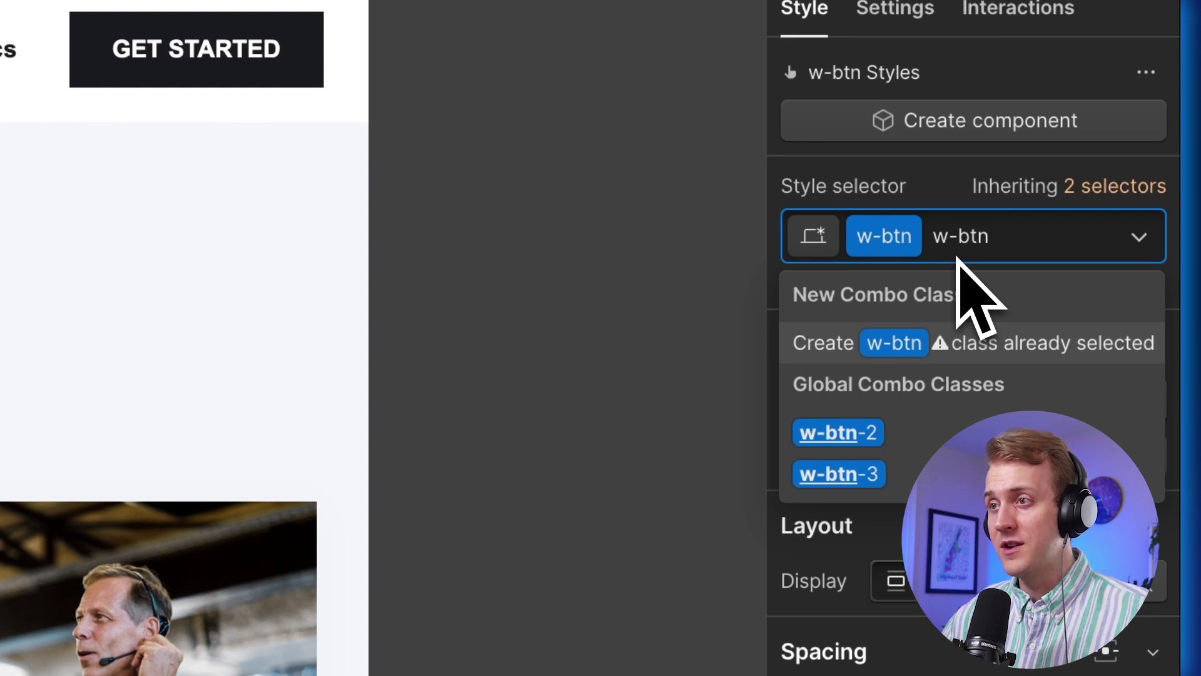
pyautogui.press('BackSpace')
pyautogui.press('BackSpace')
pyautogui.press('BackSpace')
pyautogui.press('BackSpace')
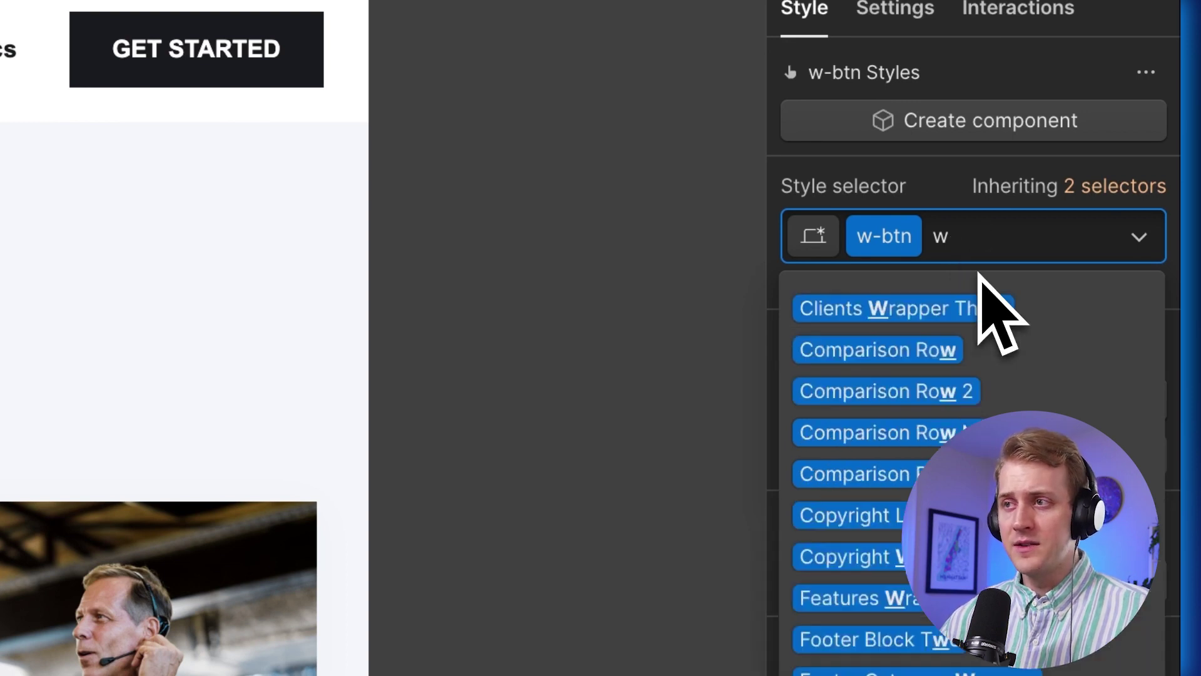
pyautogui.press('BackSpace')
pyautogui.click(751, 268)
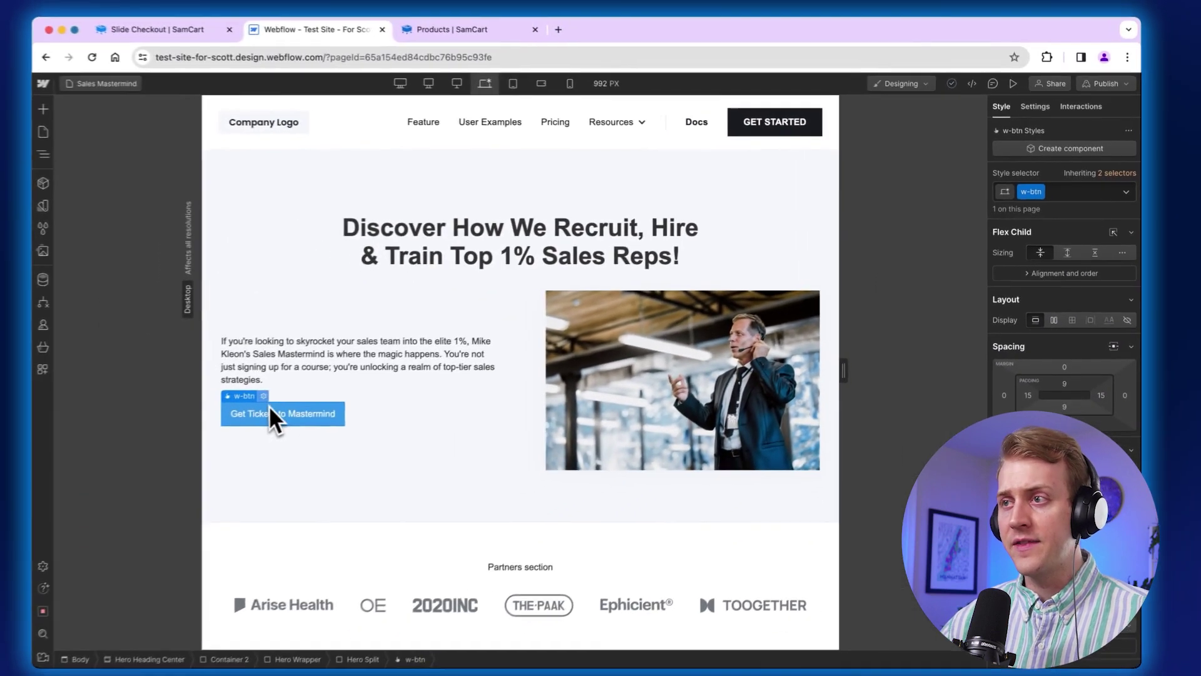
# Step: Review the Get Tickets button's link settings, then return to SamCart's Slide Checkout docs
pyautogui.doubleClick(268, 408)
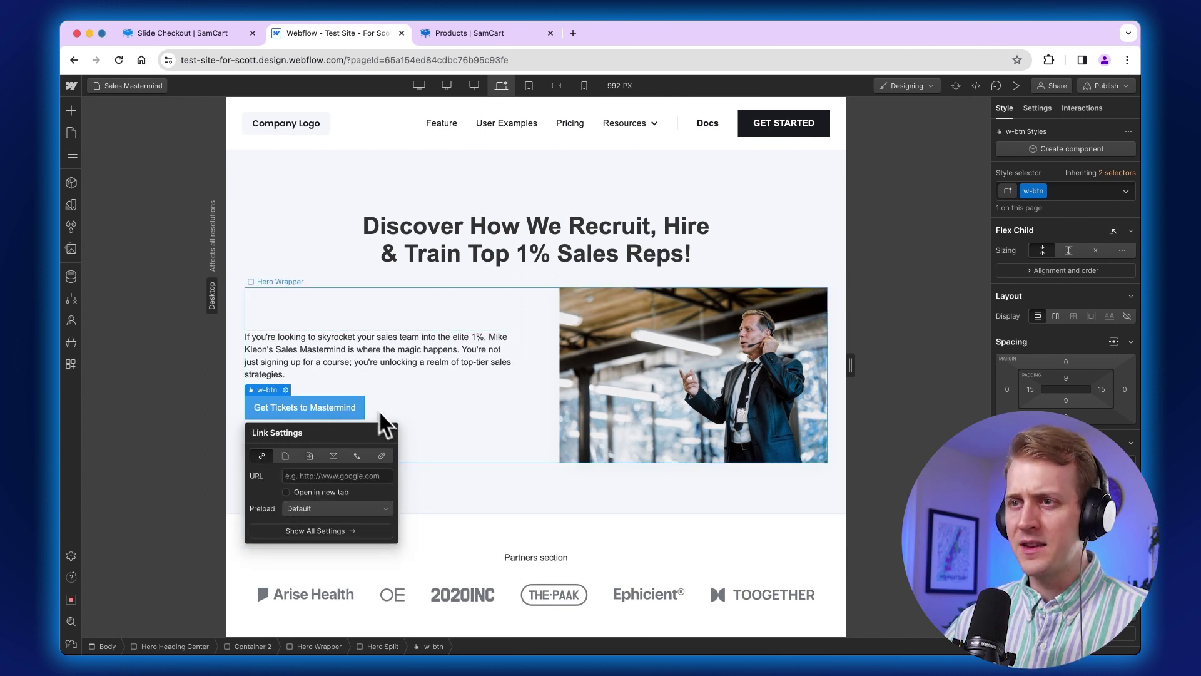
pyautogui.click(330, 408)
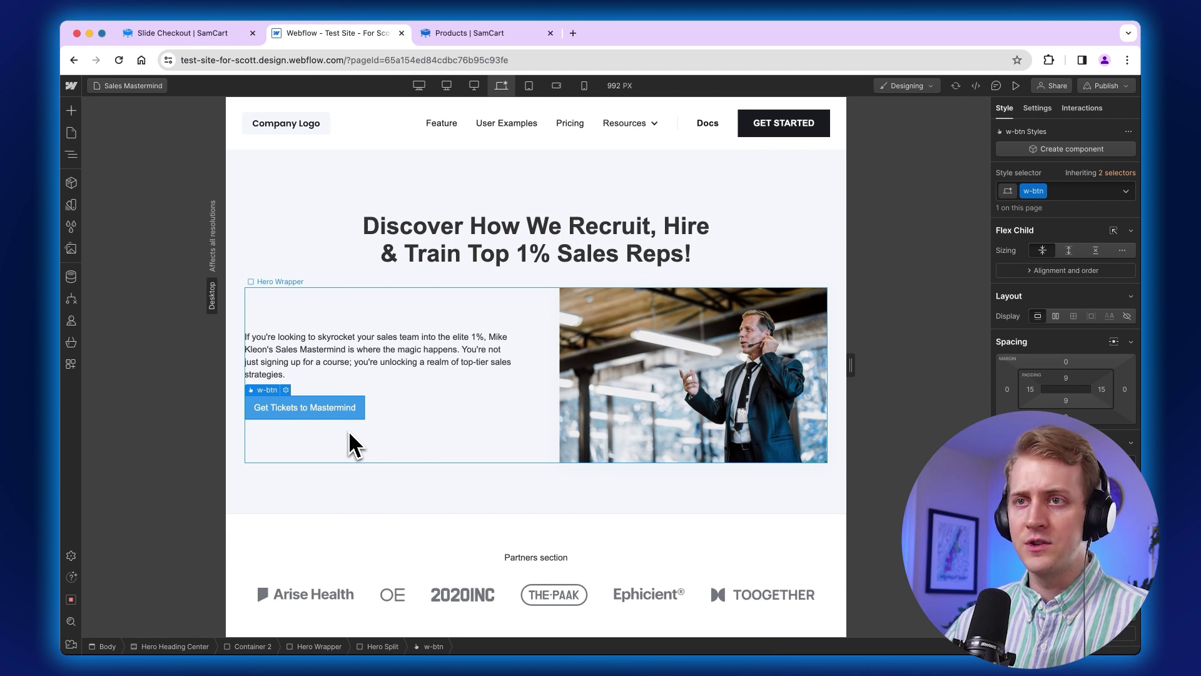
pyautogui.click(188, 34)
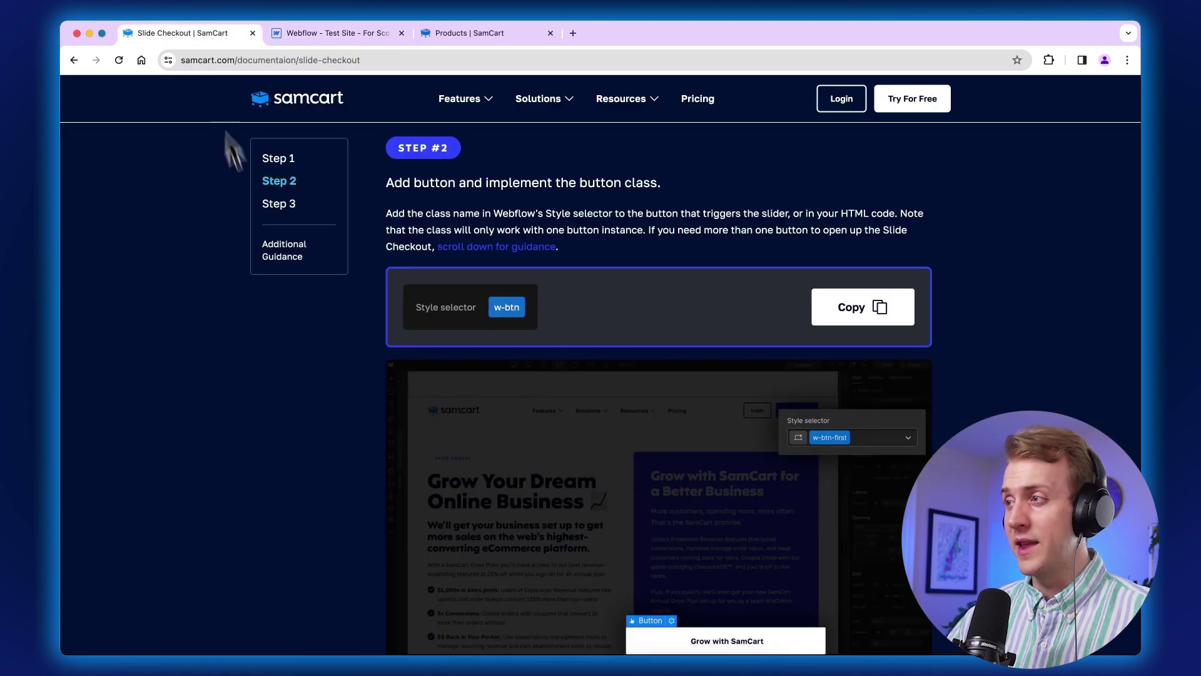
# Step: Copy the Step #3 slide-out HTML code block from SamCart's documentation
pyautogui.scroll(-10, 350, 500)
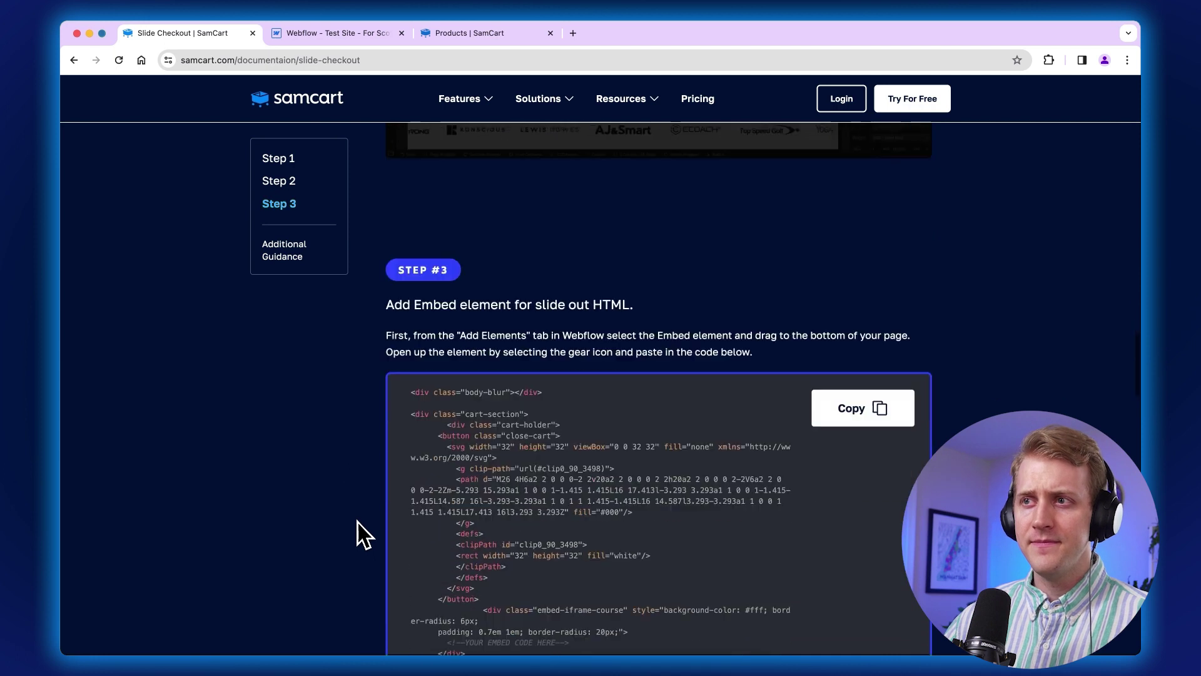
pyautogui.scroll(-3, 362, 535)
pyautogui.scroll(1, 361, 535)
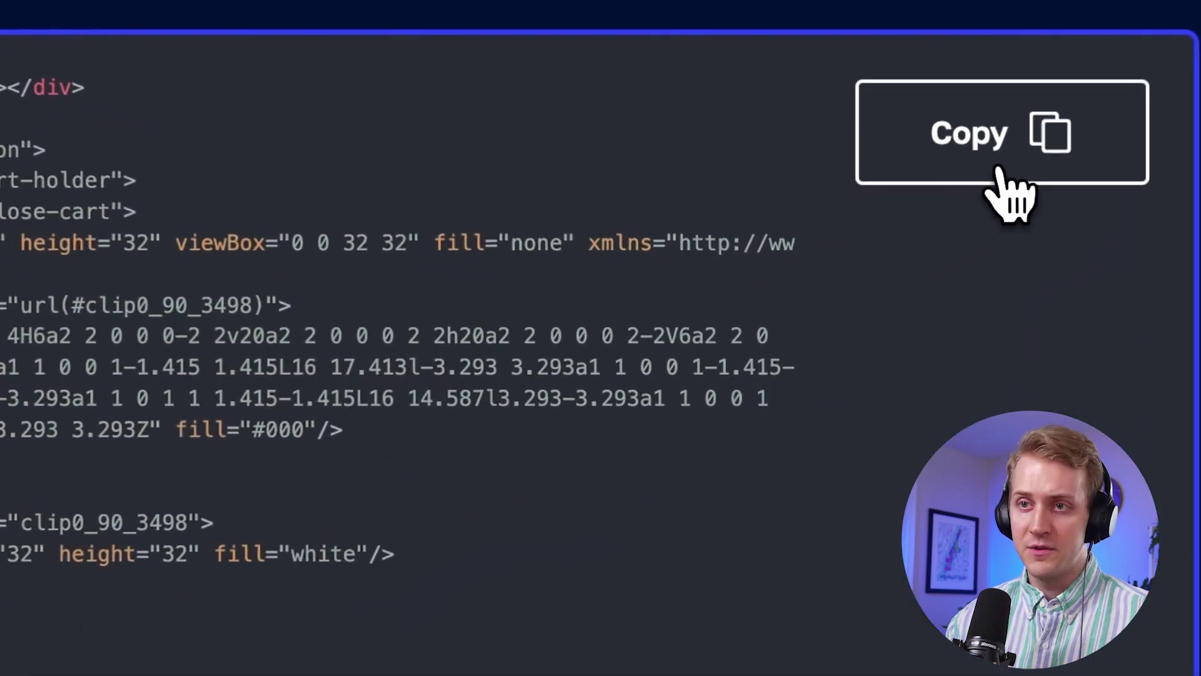
pyautogui.click(857, 295)
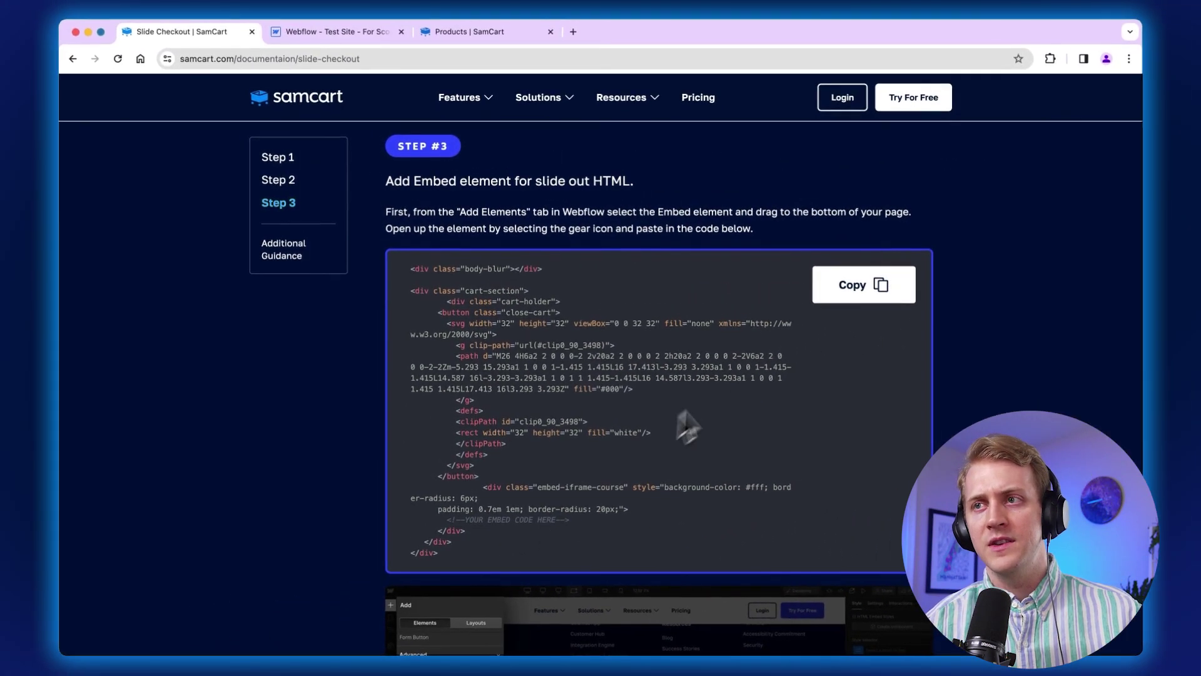
pyautogui.click(883, 293)
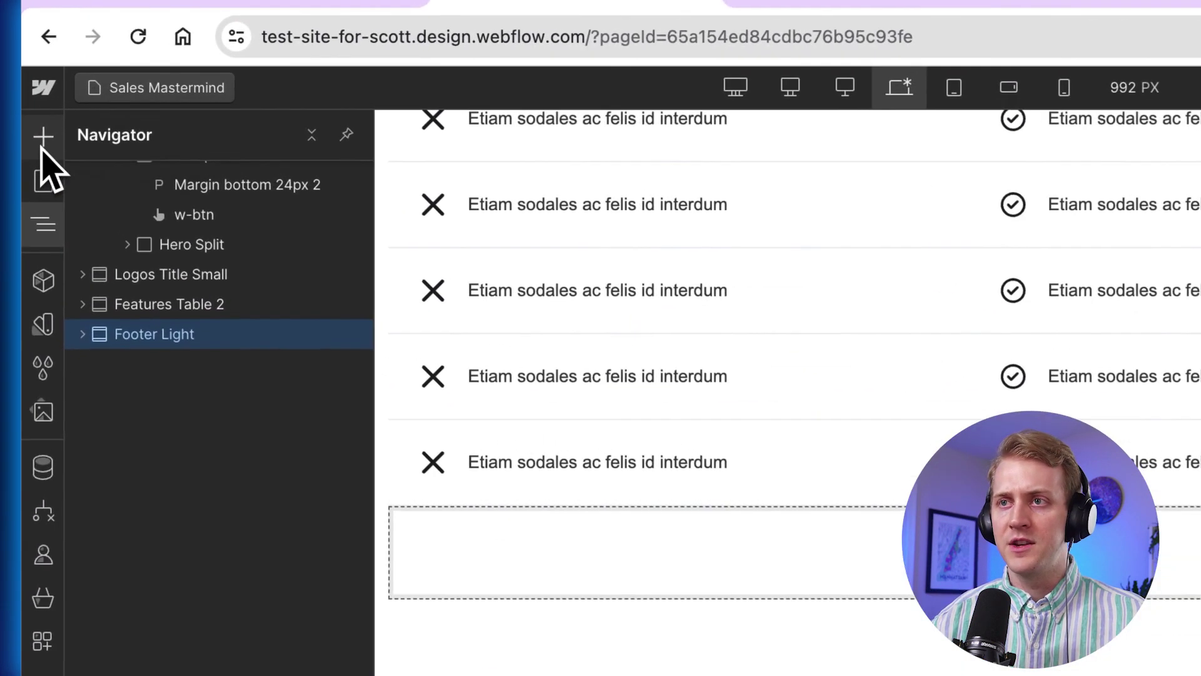
# Step: Add an HTML Embed element and move it above Footer Light in the Navigator
pyautogui.click(42, 147)
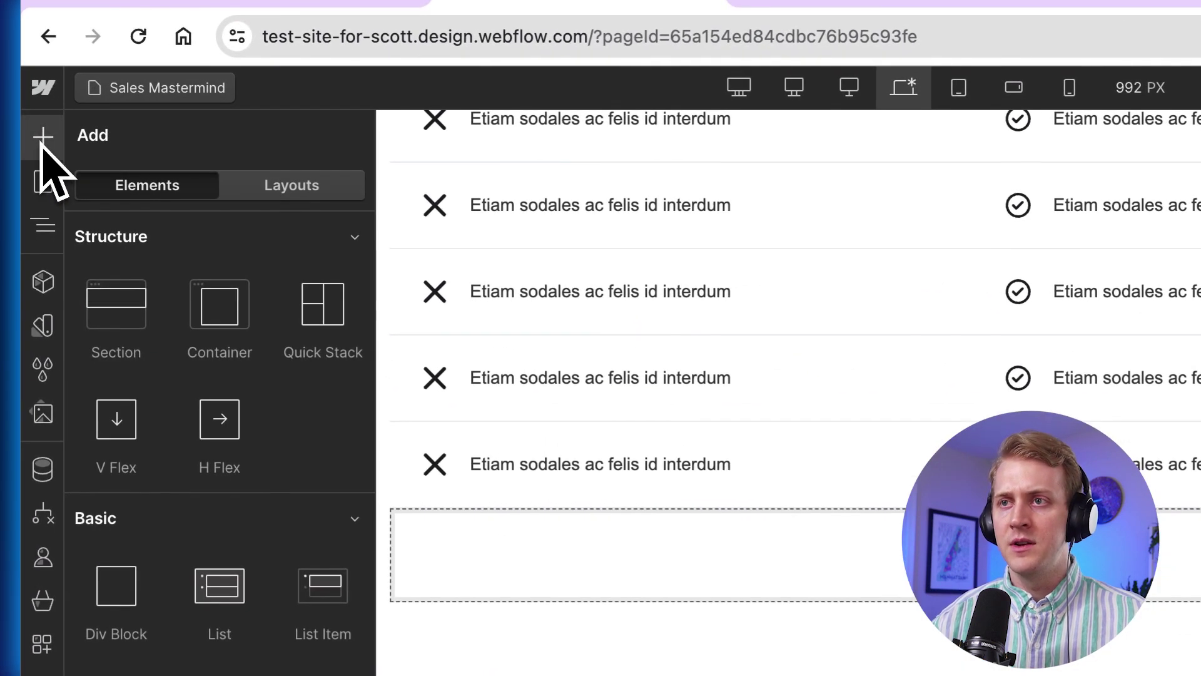
pyautogui.scroll(-3, 212, 493)
pyautogui.scroll(-15, 225, 520)
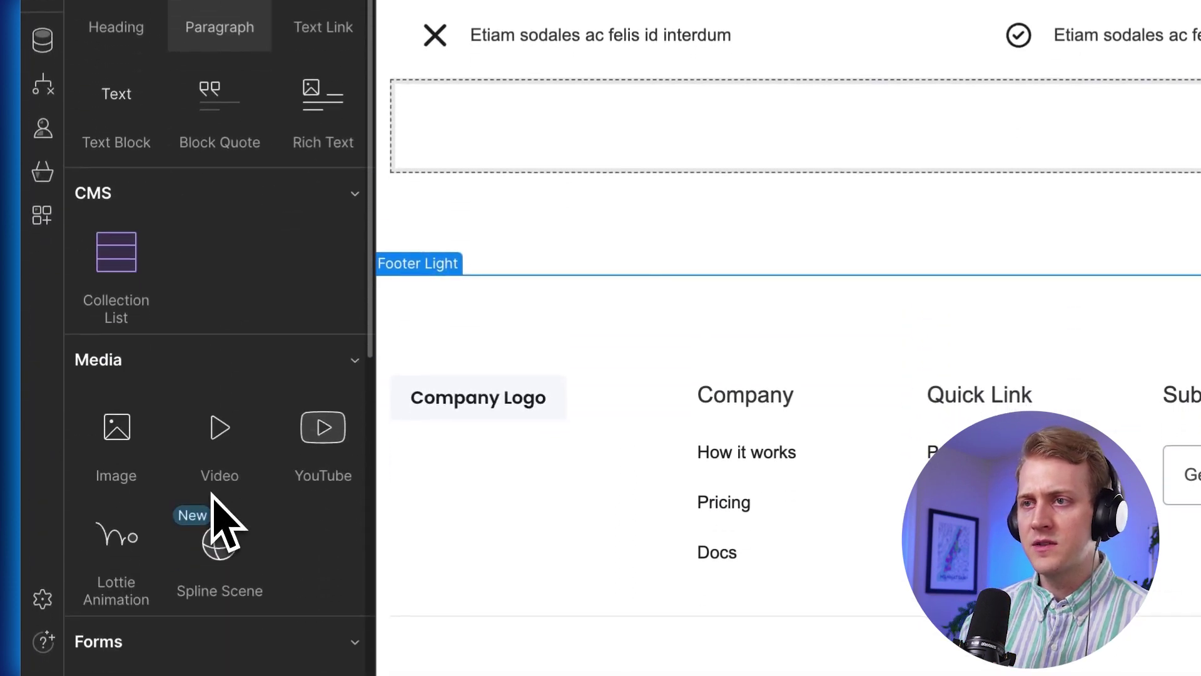
pyautogui.scroll(-6, 221, 513)
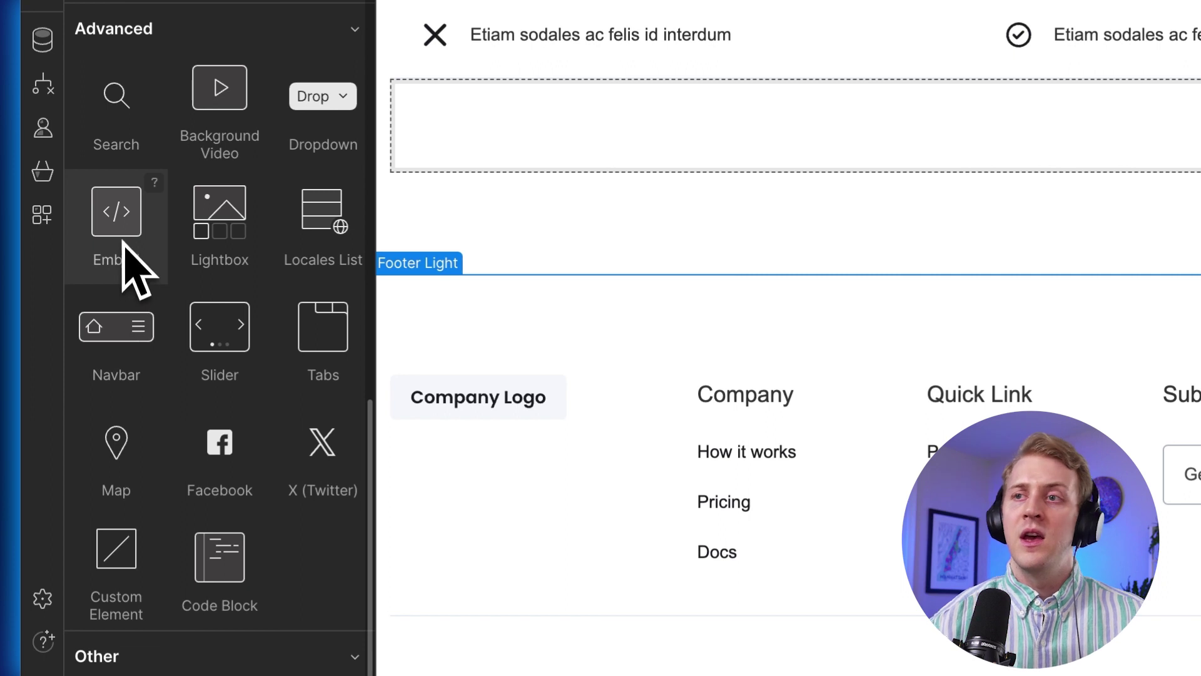
pyautogui.moveTo(128, 263); pyautogui.dragTo(546, 647)
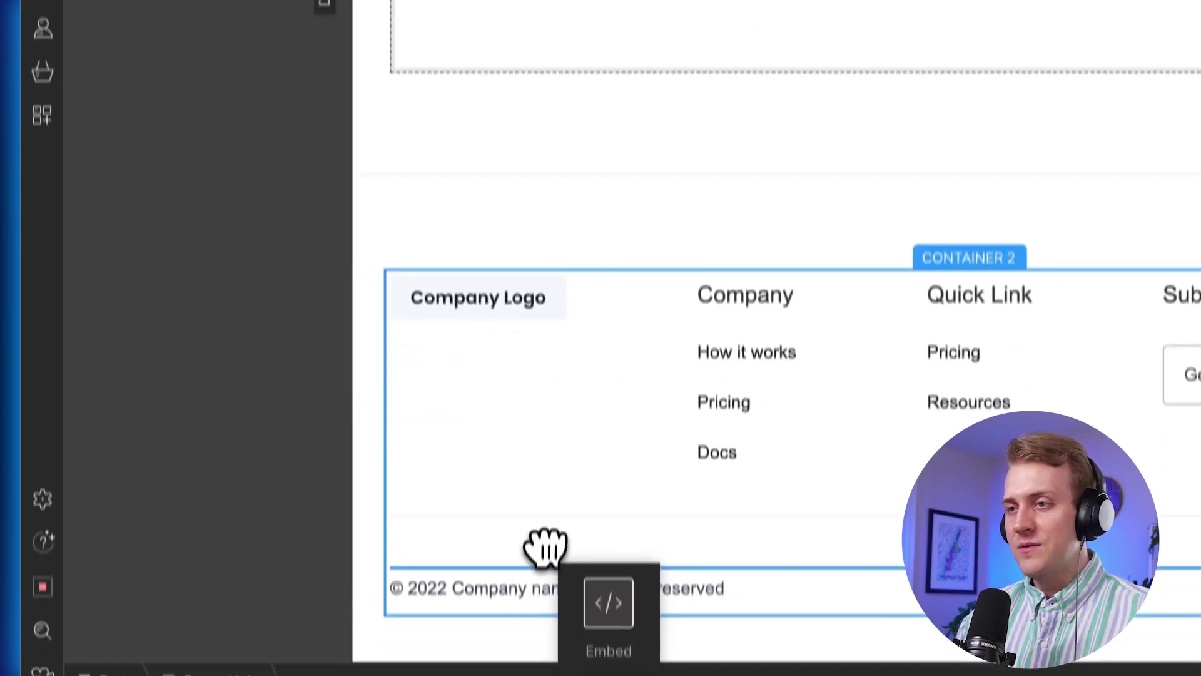
pyautogui.moveTo(546, 546); pyautogui.dragTo(536, 619)
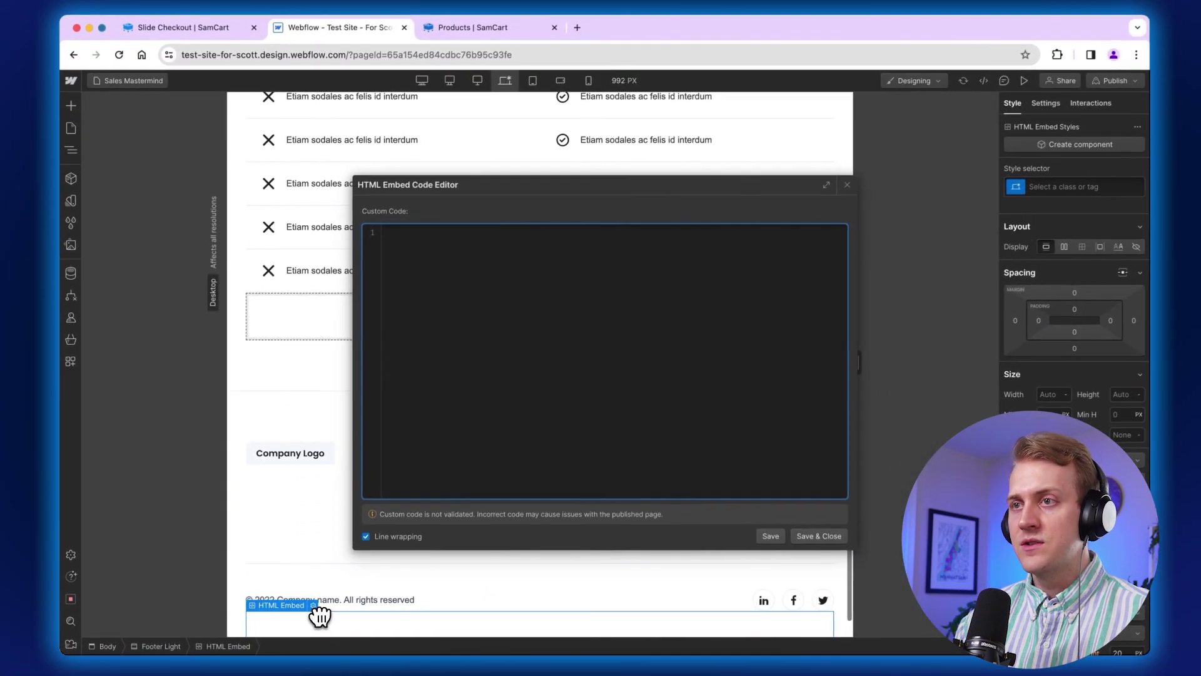
pyautogui.click(848, 184)
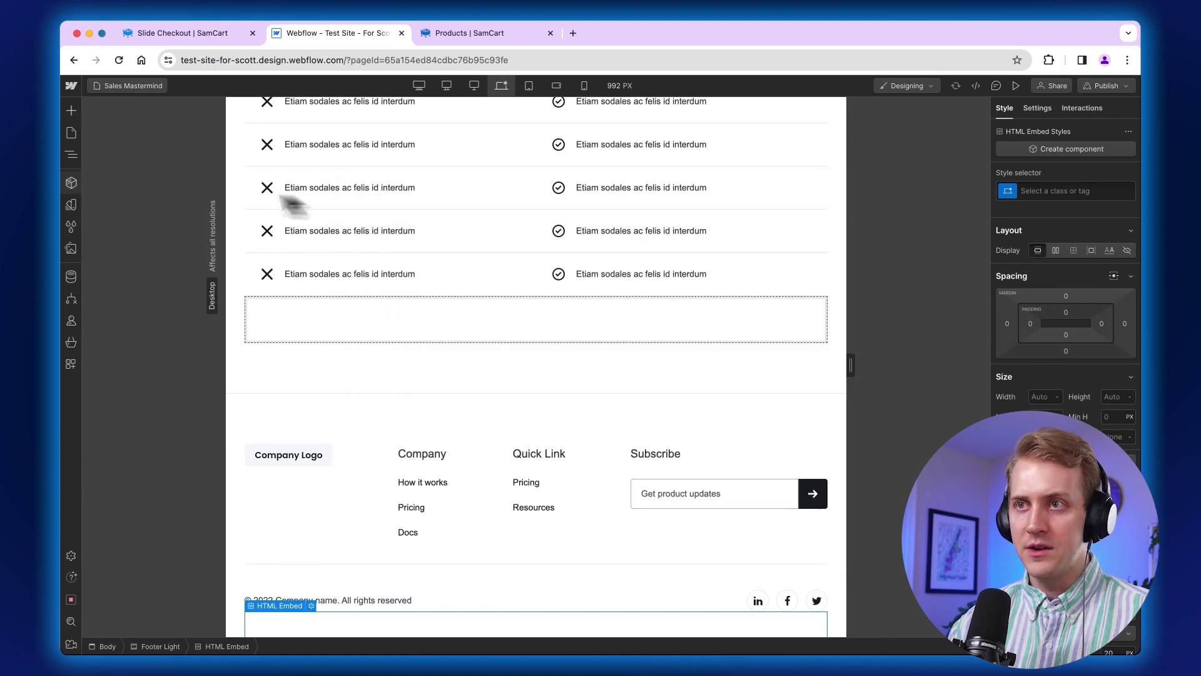
pyautogui.click(71, 154)
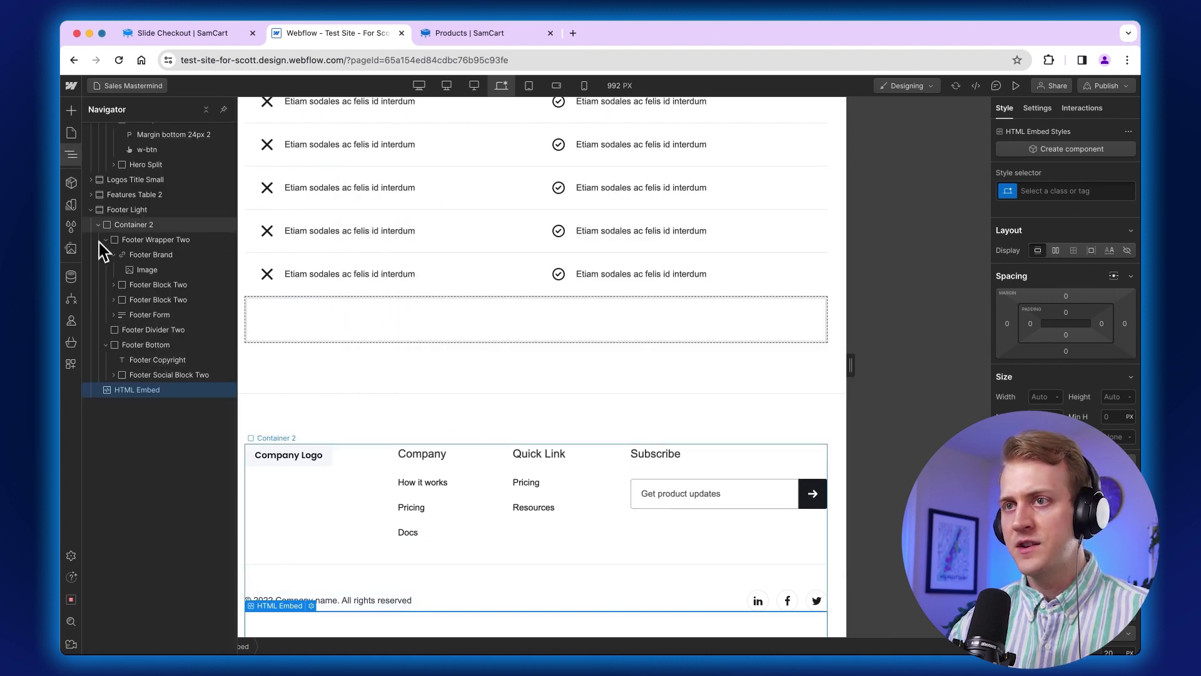
pyautogui.click(99, 224)
pyautogui.moveTo(119, 243); pyautogui.dragTo(120, 252)
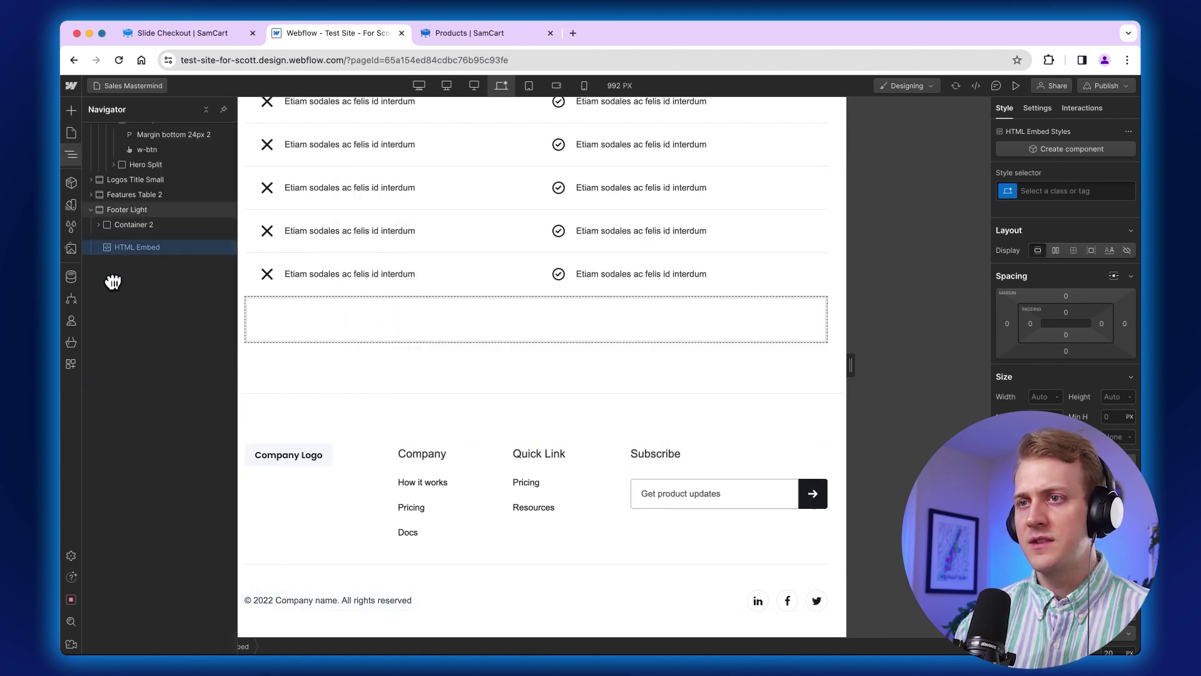
pyautogui.moveTo(128, 359); pyautogui.dragTo(102, 233)
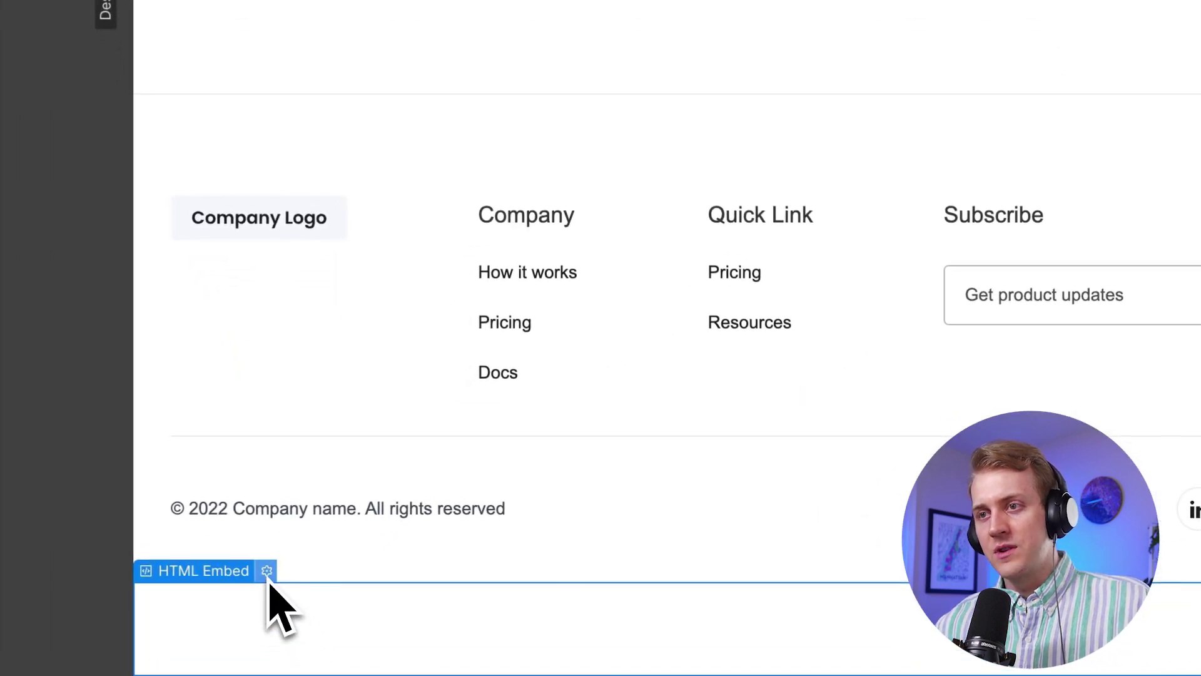
# Step: Paste the slide-out cart code into the HTML Embed and select its placeholder comment
pyautogui.click(266, 571)
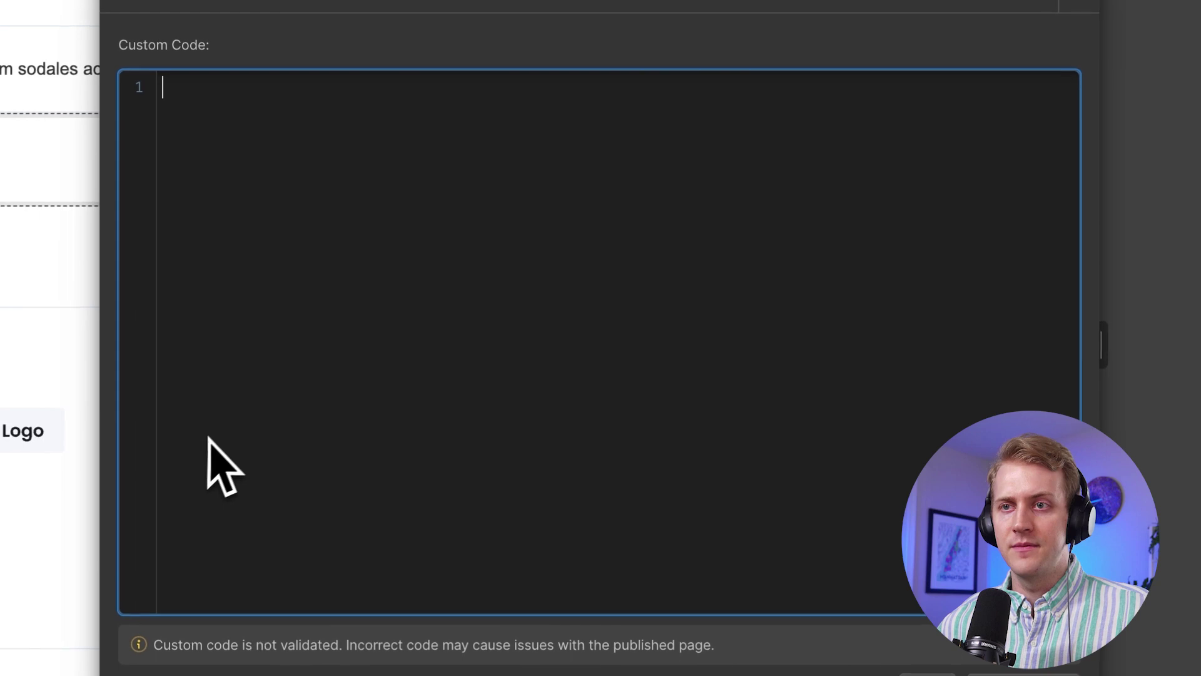
pyautogui.hotkey('ctrl', 'v')
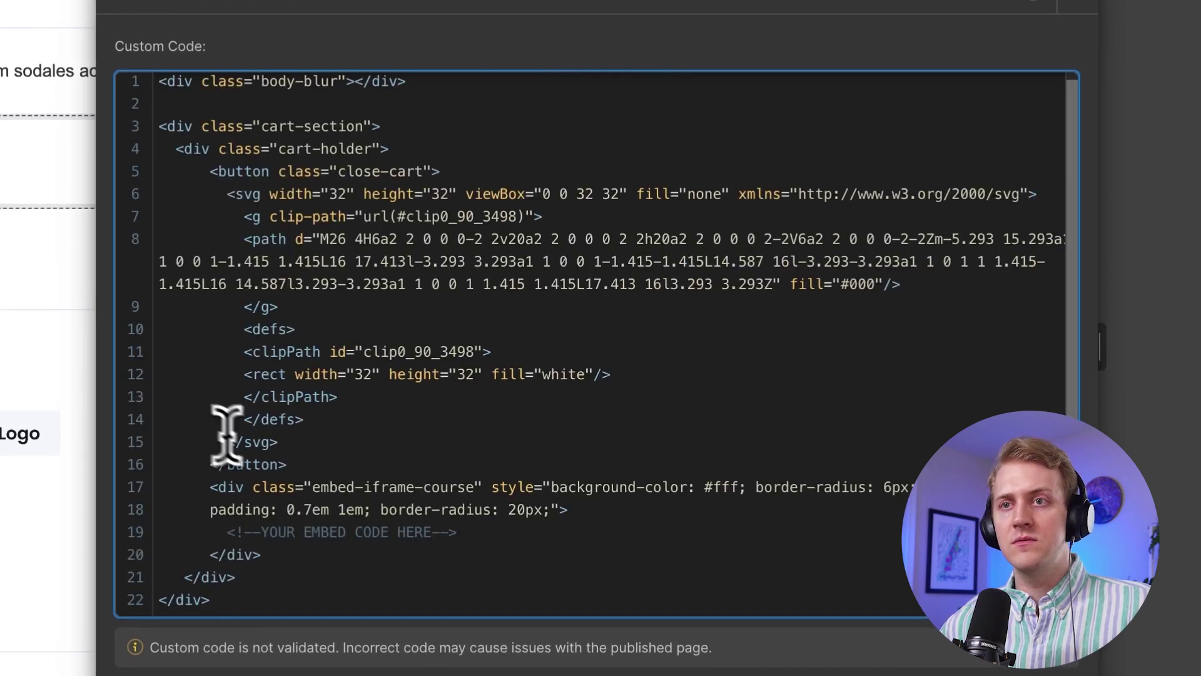
pyautogui.tripleClick(360, 532)
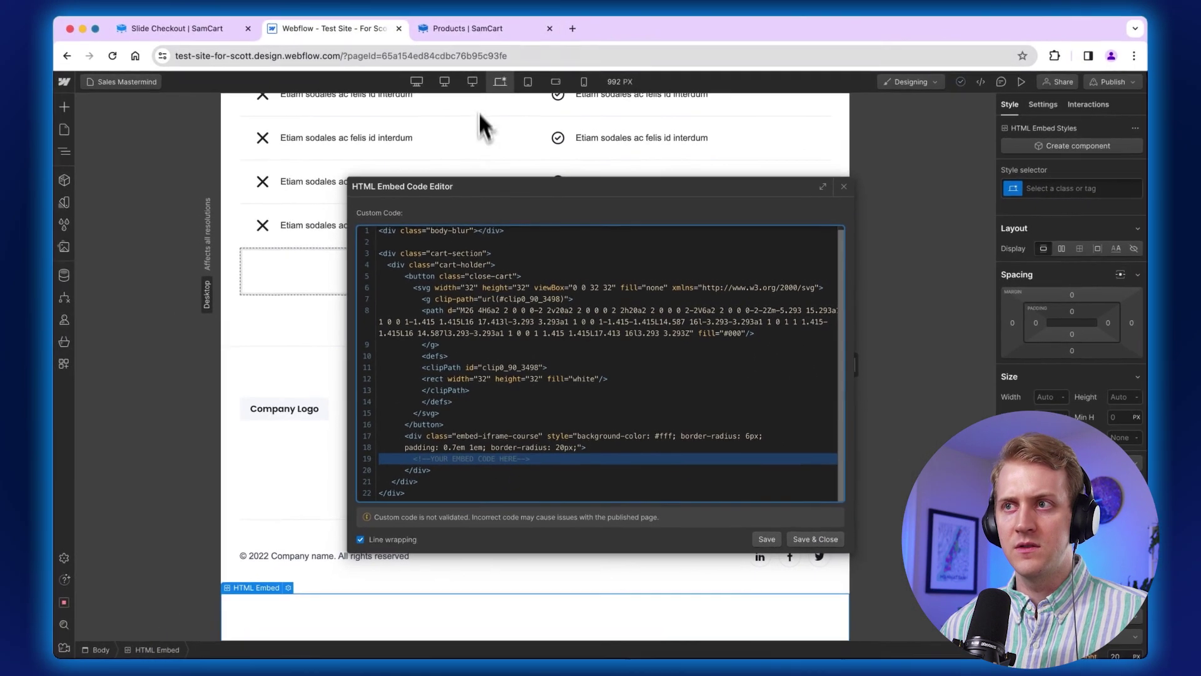
pyautogui.click(476, 40)
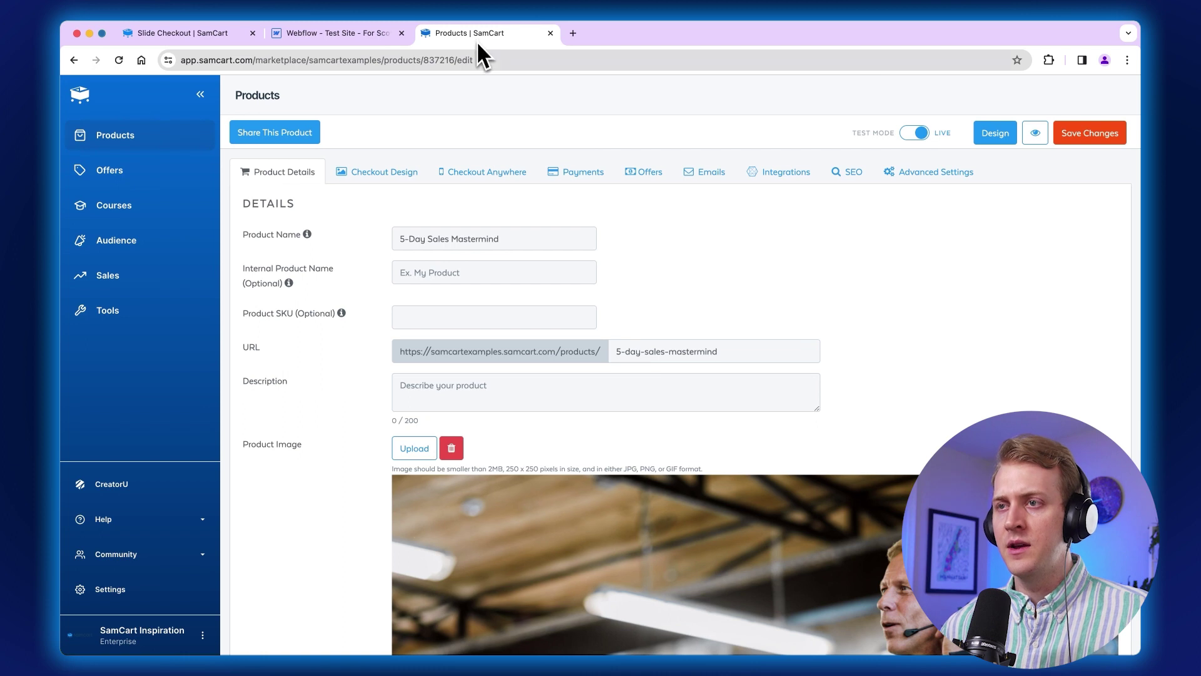
# Step: Copy the 5-Day Sales Mastermind checkout embed code from SamCart's Checkout Anywhere tab
pyautogui.scroll(-4, 369, 357)
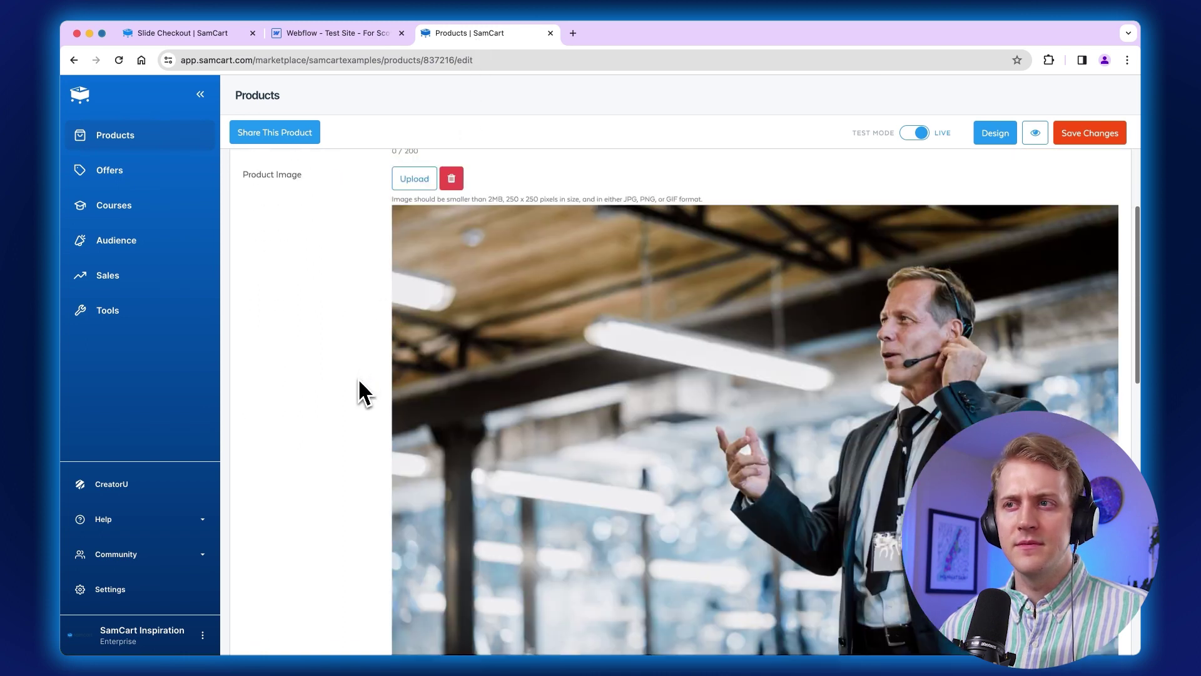
pyautogui.scroll(4, 359, 378)
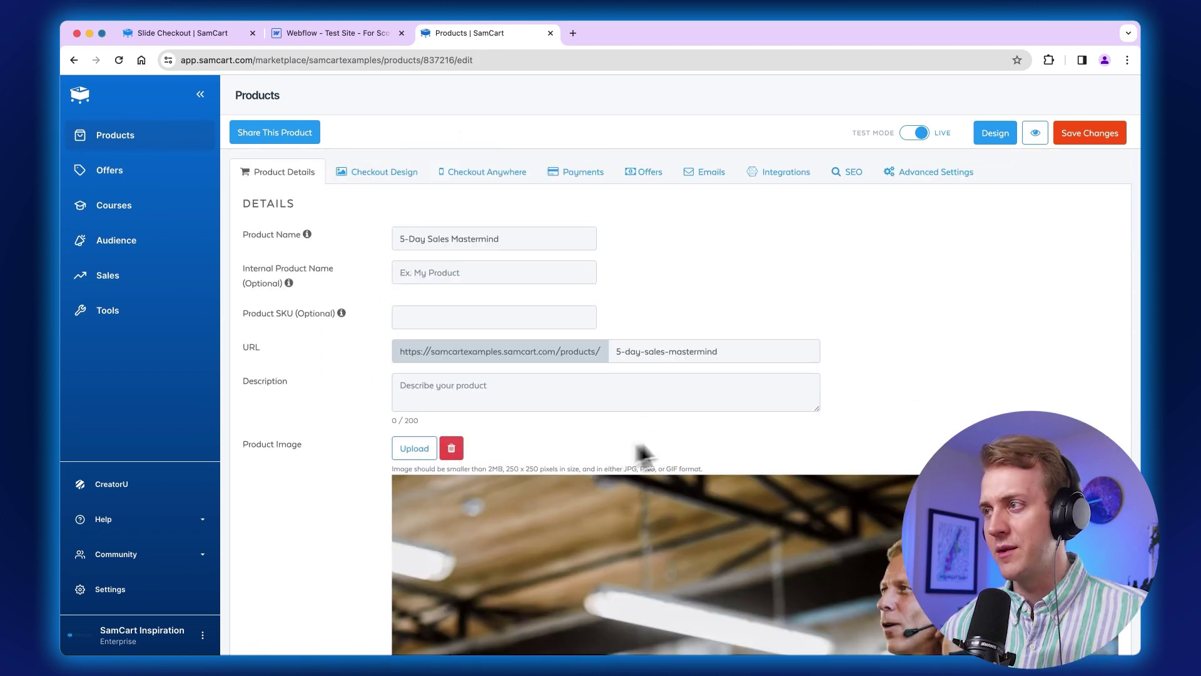
pyautogui.scroll(-8, 641, 453)
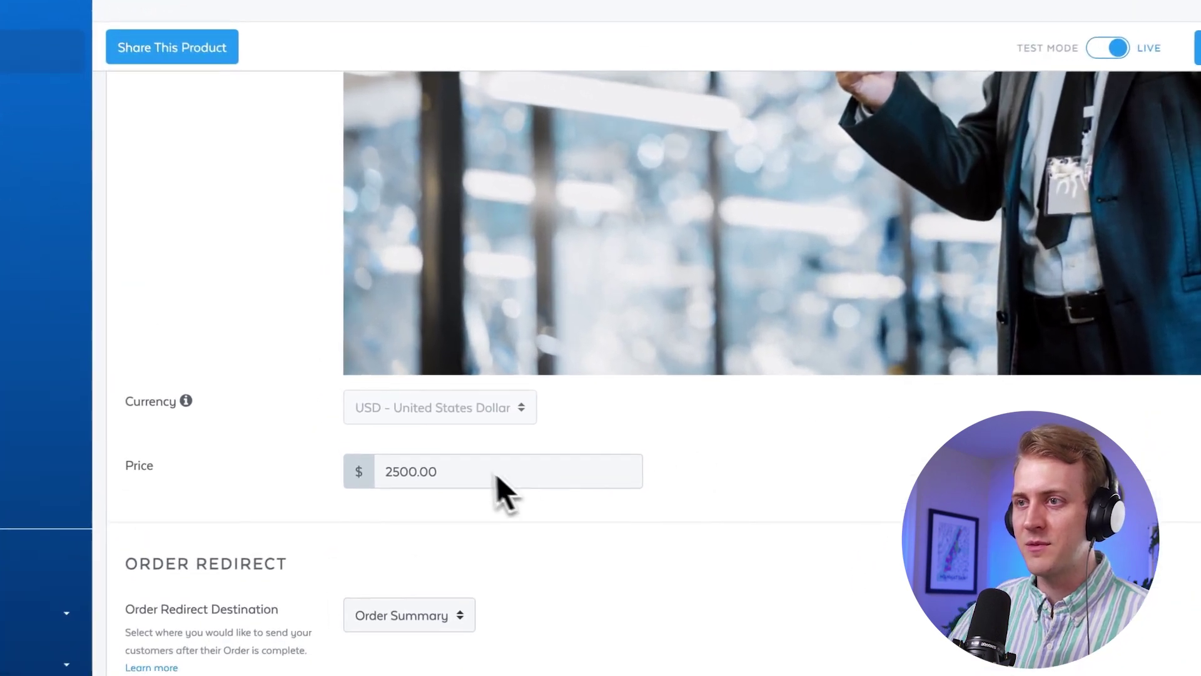
pyautogui.scroll(8, 649, 531)
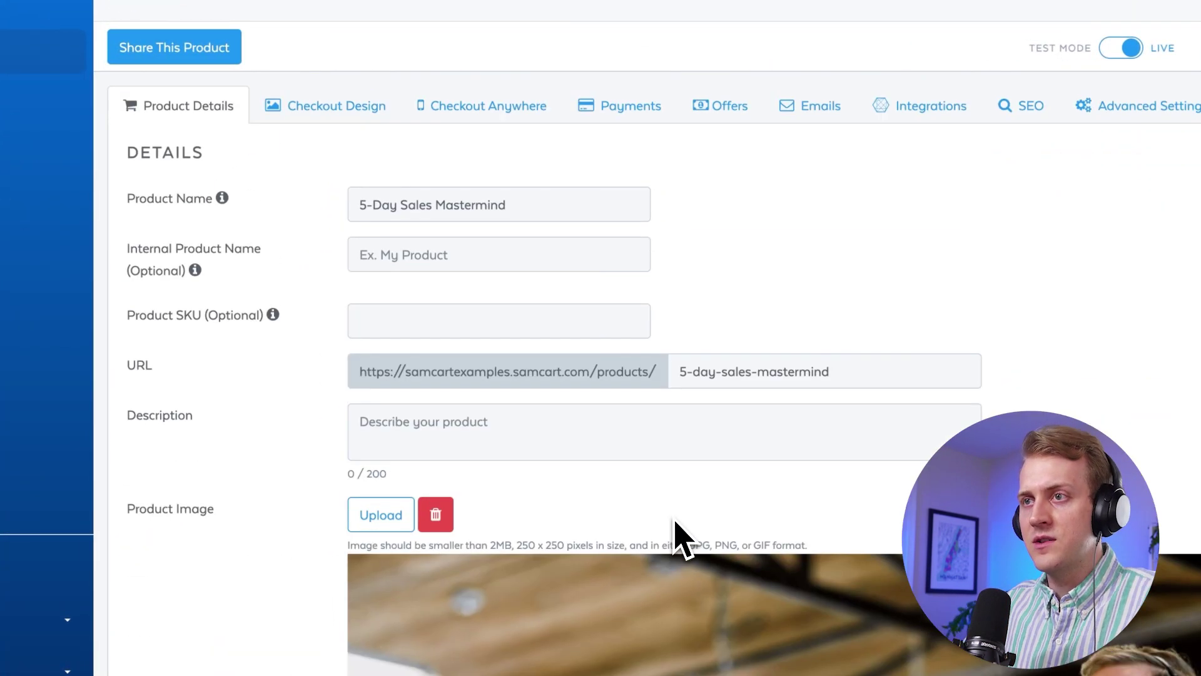
pyautogui.click(468, 111)
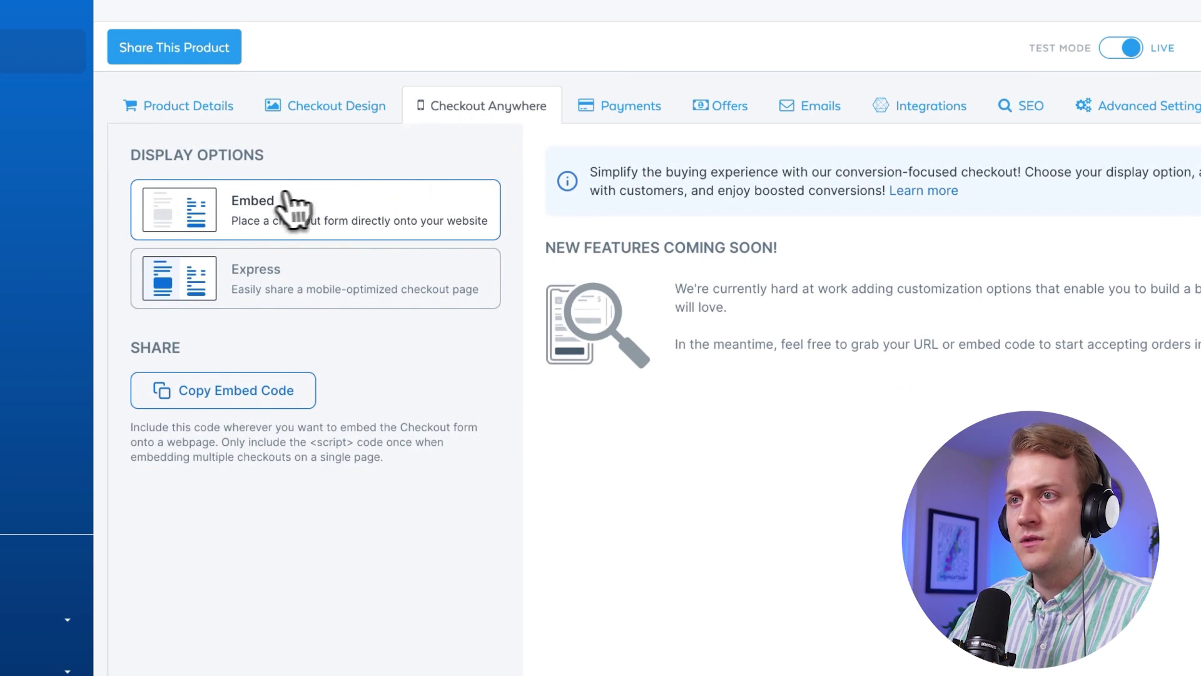
pyautogui.click(254, 409)
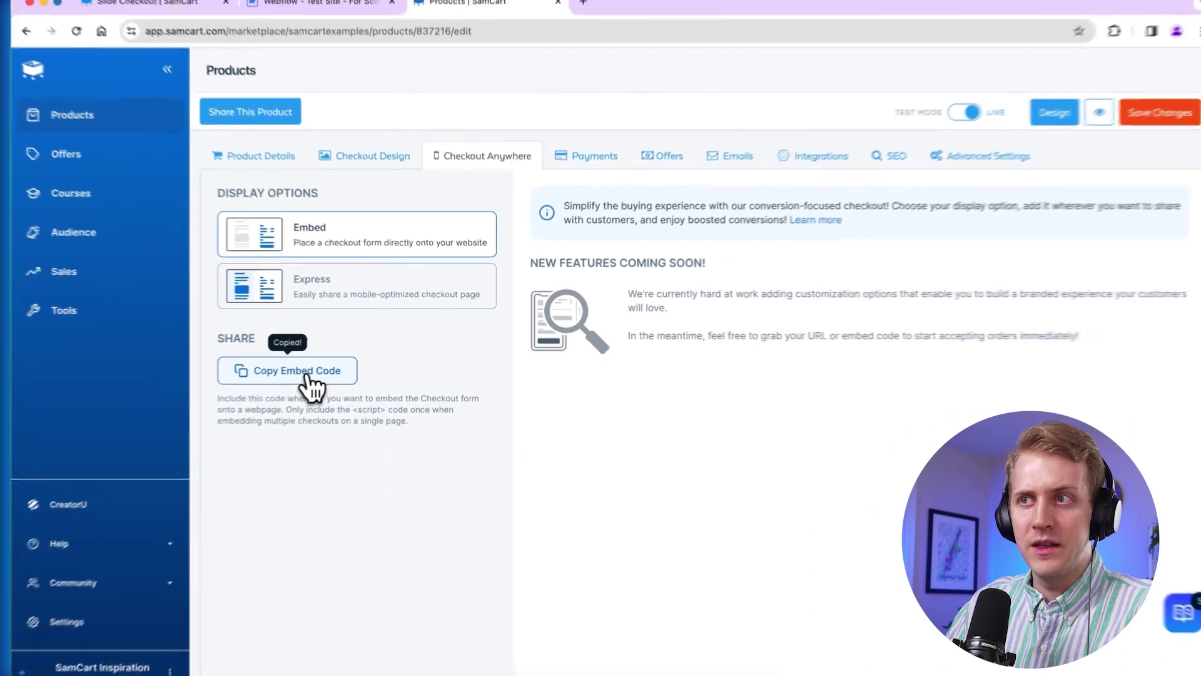
pyautogui.click(322, 35)
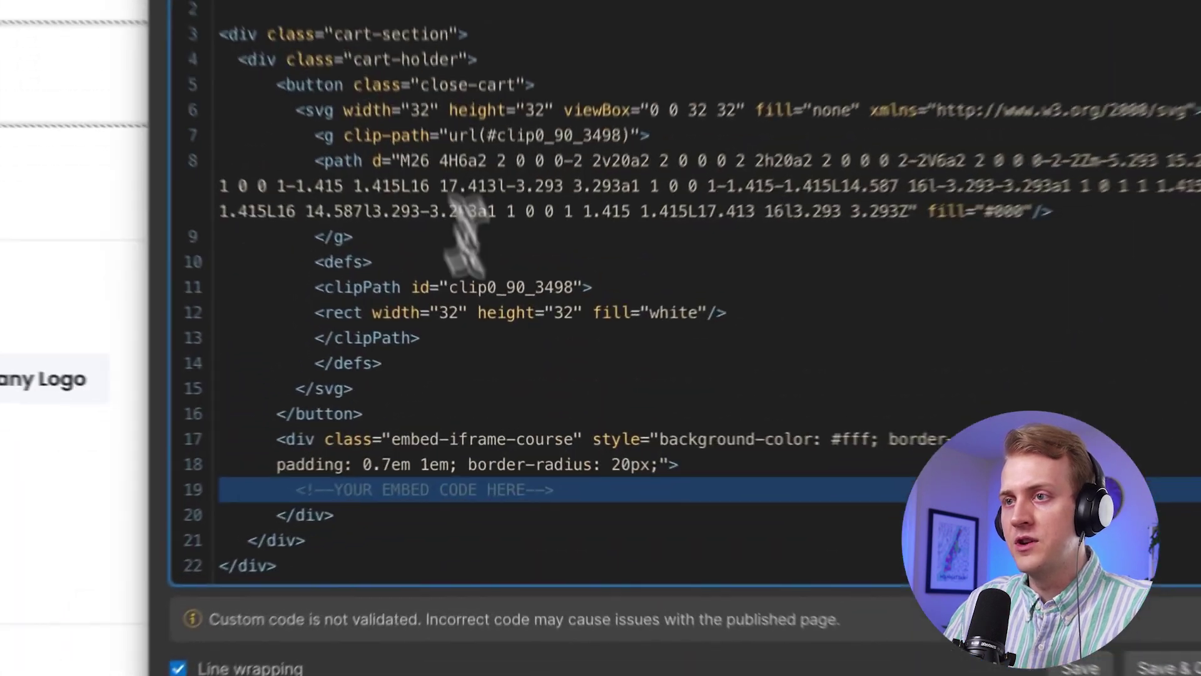
# Step: Replace <!--YOUR EMBED CODE HERE--> with SamCart's embed code and place the cursor inside coupon=""
pyautogui.moveTo(531, 458); pyautogui.dragTo(255, 469)
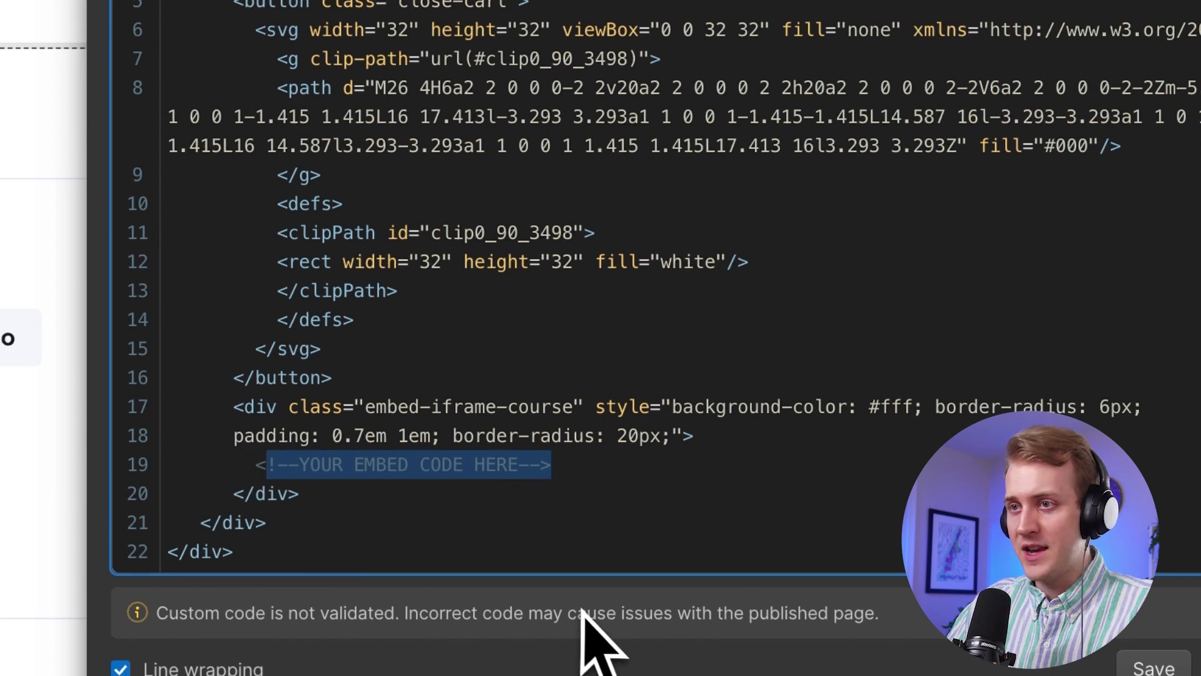
pyautogui.press('BackSpace')
pyautogui.hotkey('ctrl', 'v')
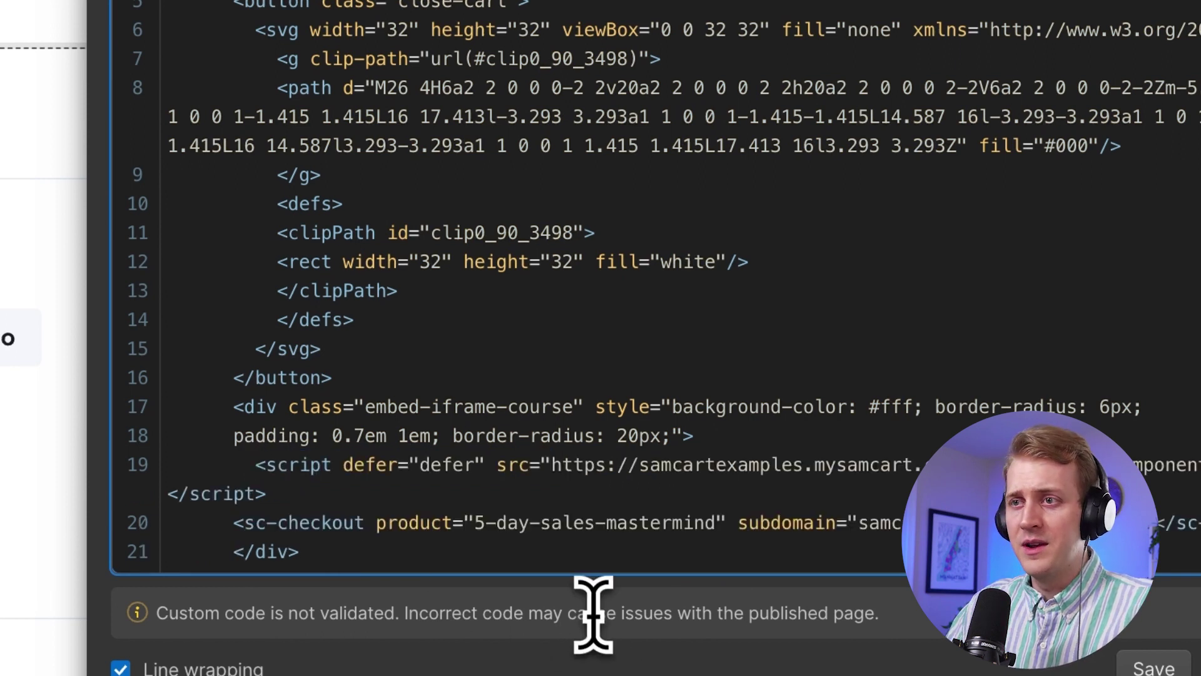
pyautogui.scroll(-1, 541, 499)
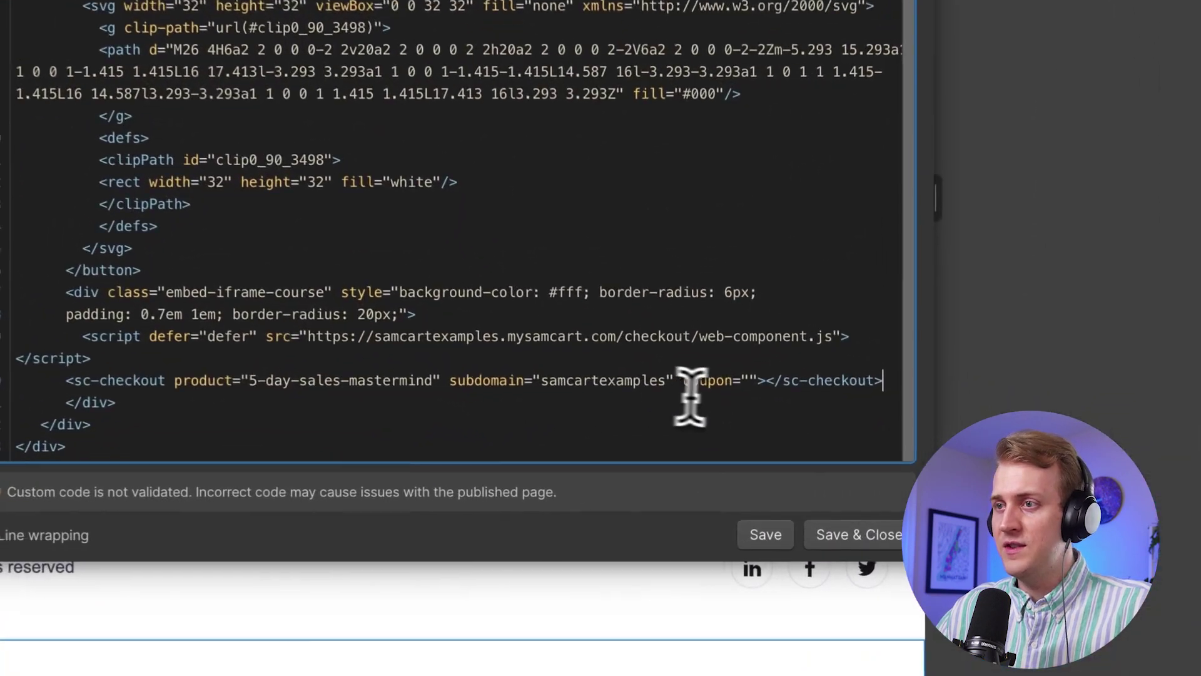
pyautogui.click(745, 383)
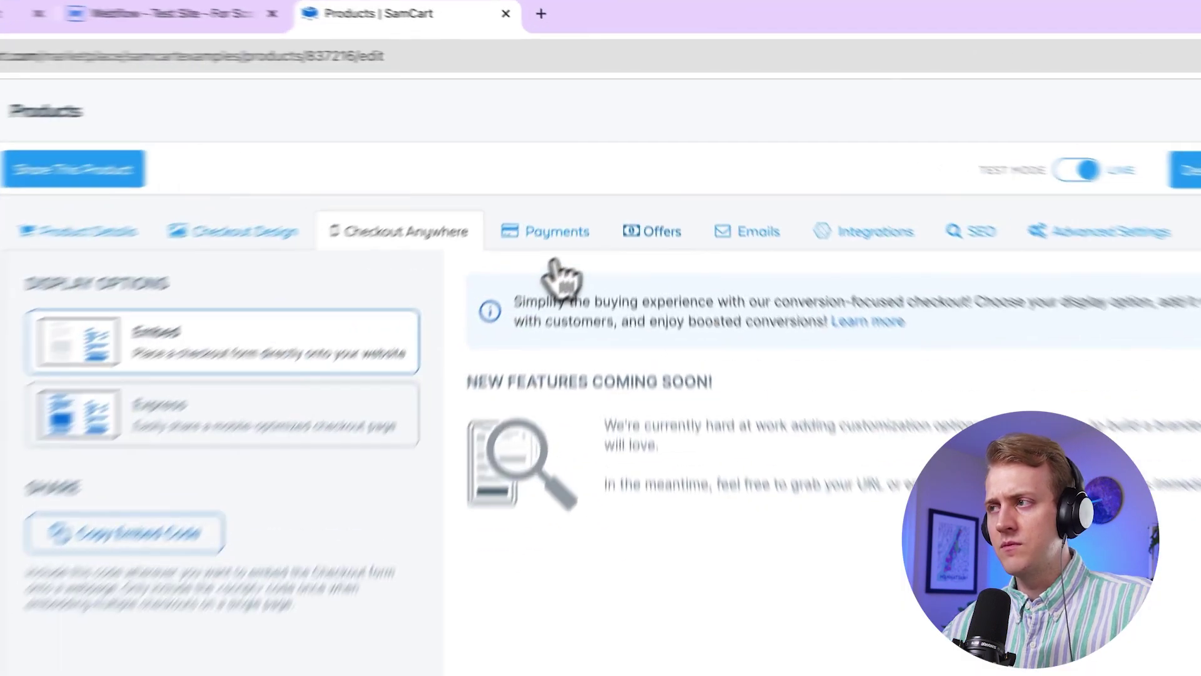
# Step: On the Offers tab, toggle Allow Coupons off and on, confirming the 50off coupon gives 50%
pyautogui.click(652, 232)
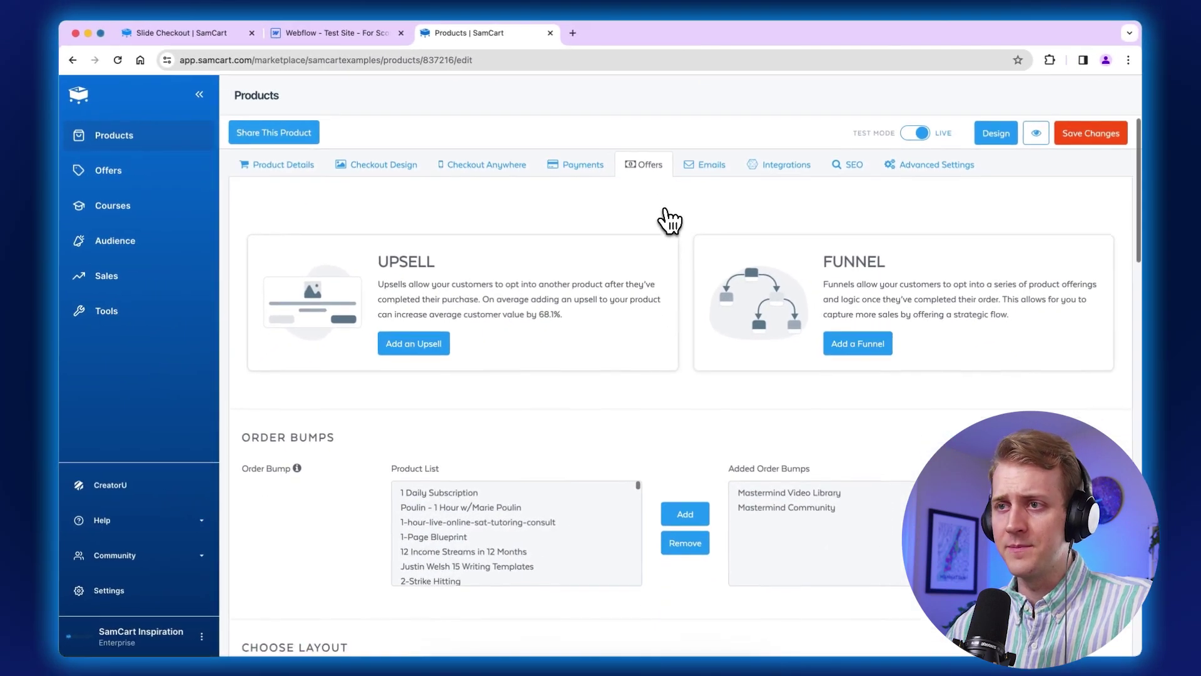
pyautogui.scroll(-15, 670, 220)
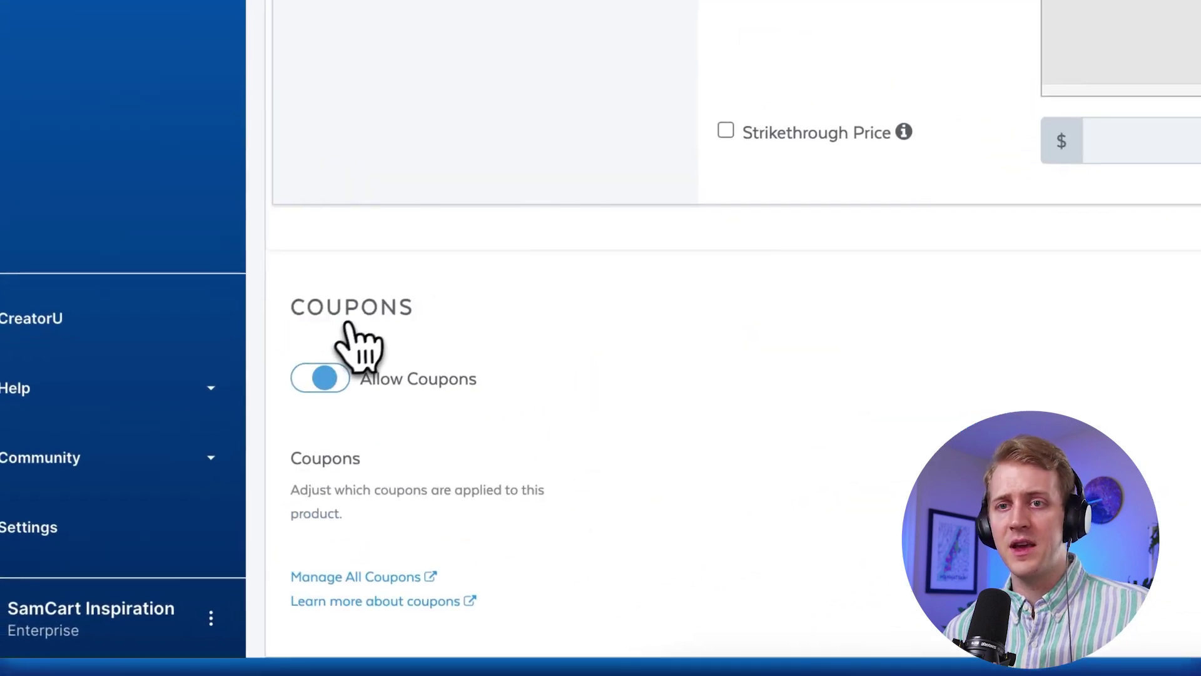
pyautogui.click(257, 489)
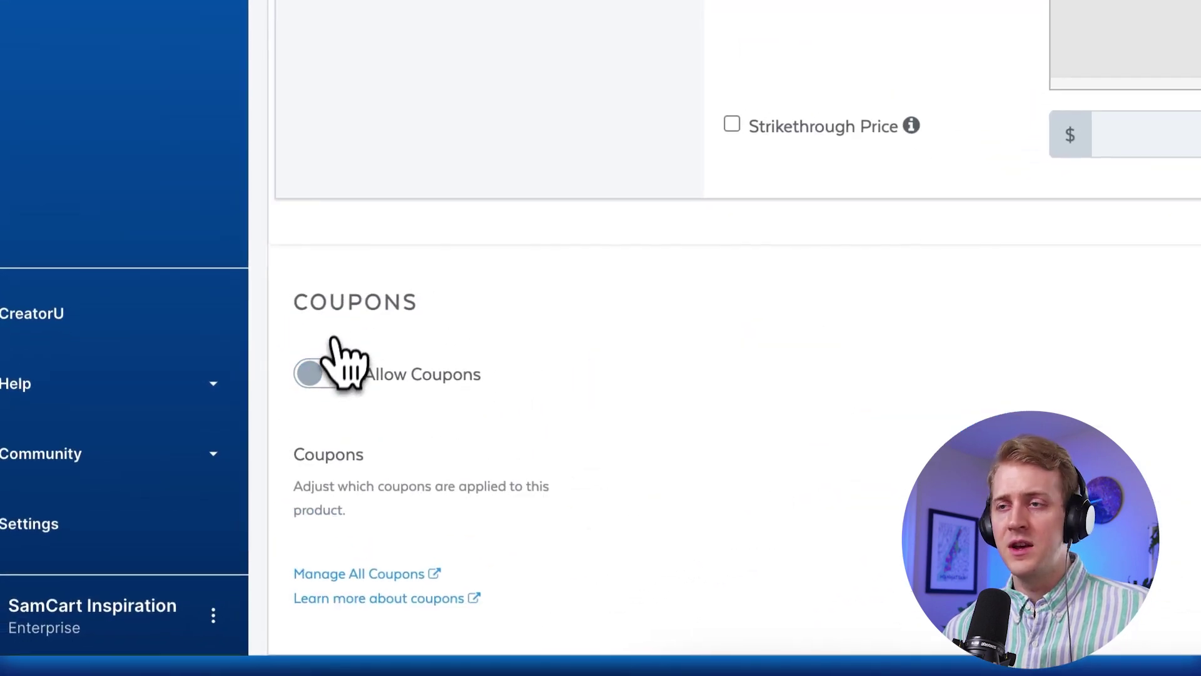
pyautogui.click(327, 374)
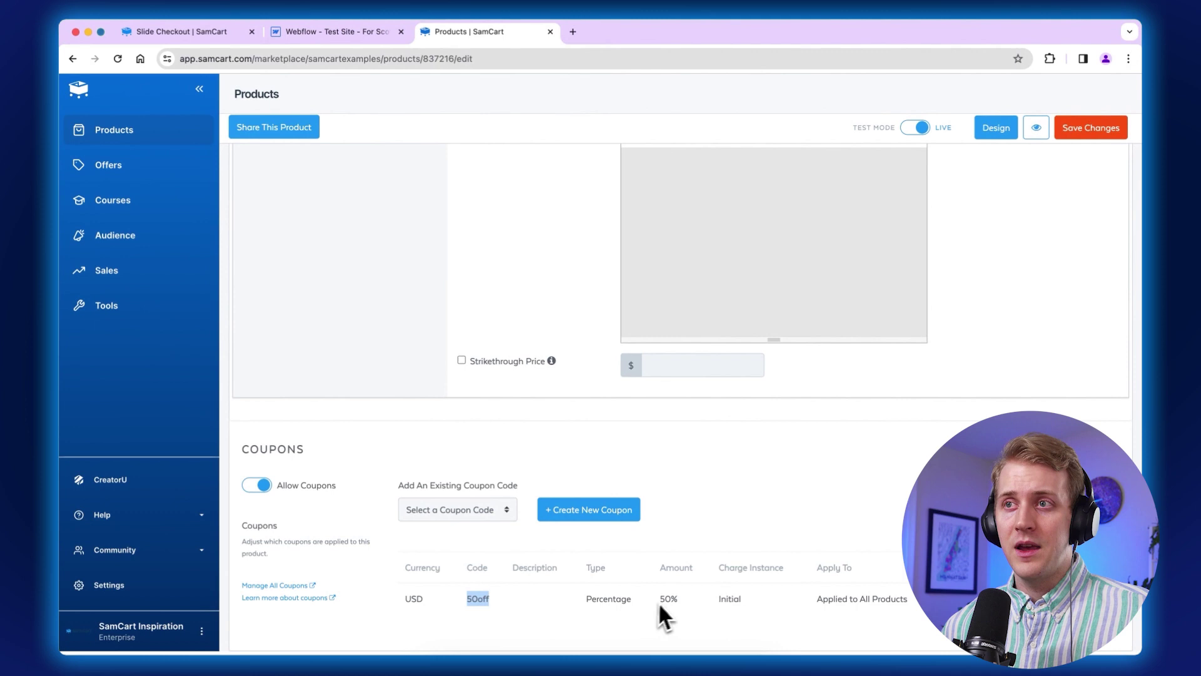
# Step: Set the sc-checkout embed's coupon attribute to 50off and save the custom code
pyautogui.click(359, 37)
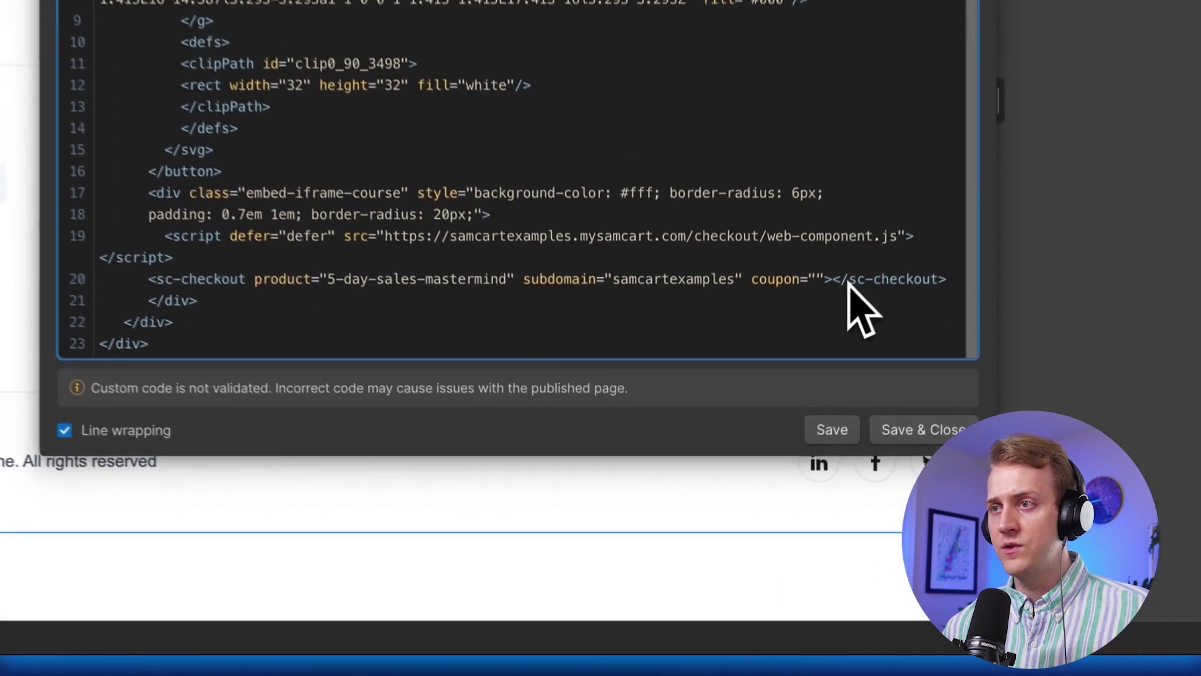
pyautogui.press('super+v')
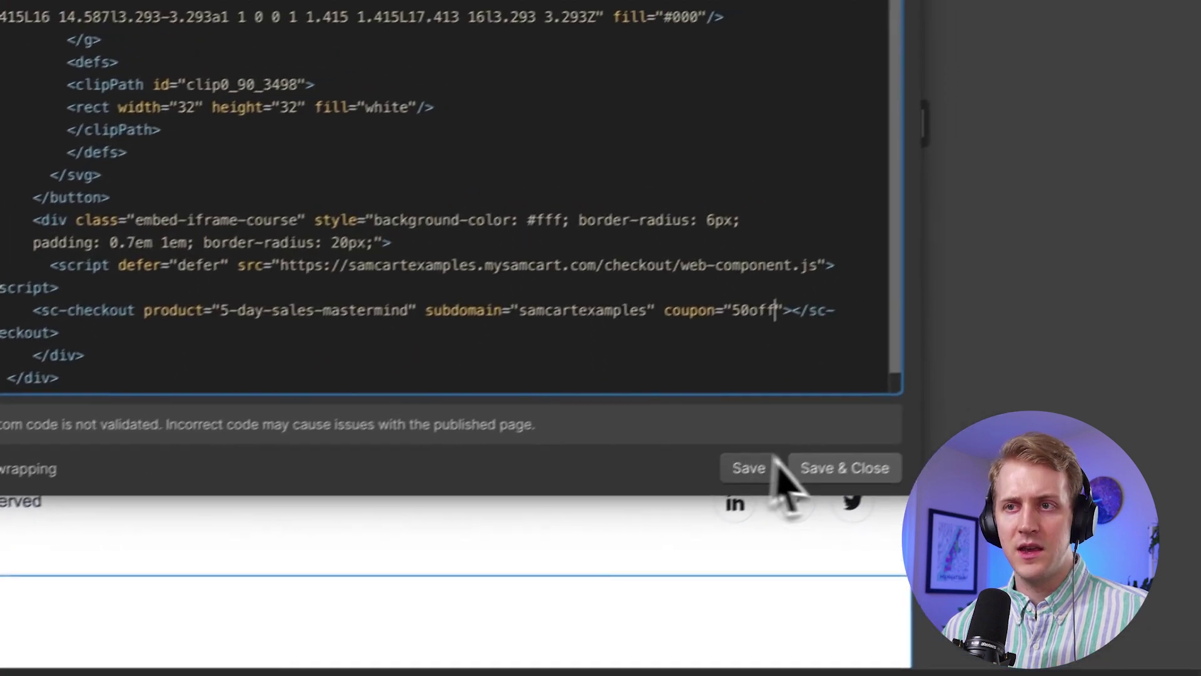
pyautogui.click(920, 419)
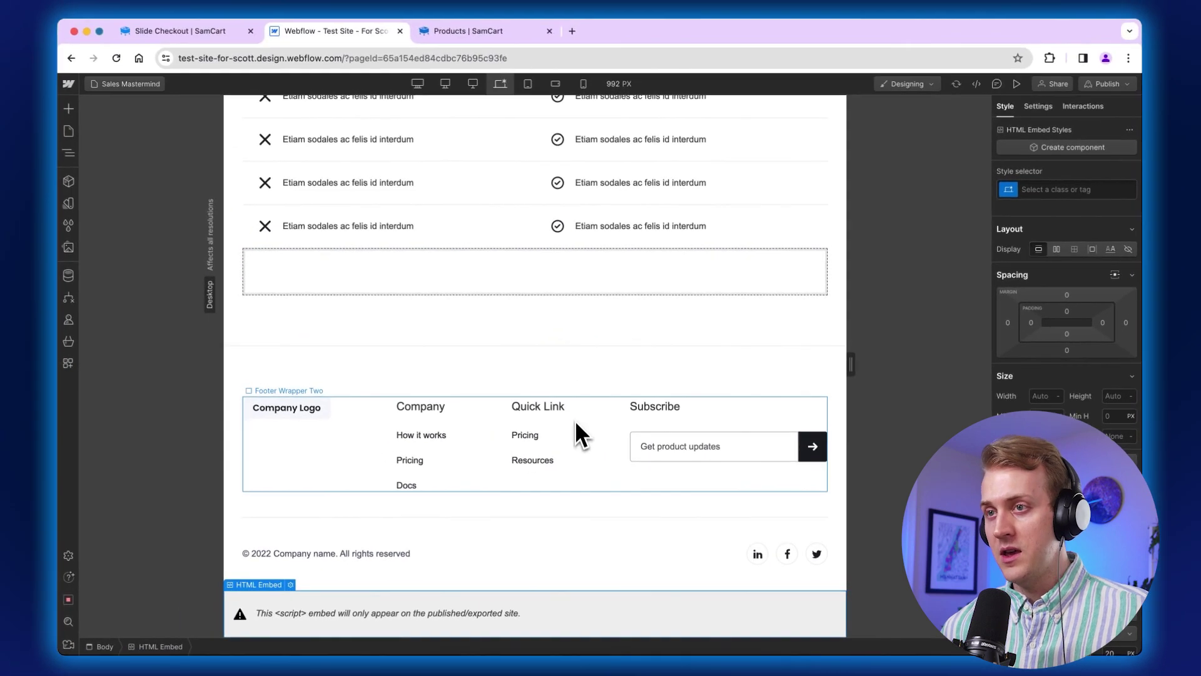
pyautogui.scroll(10, 576, 430)
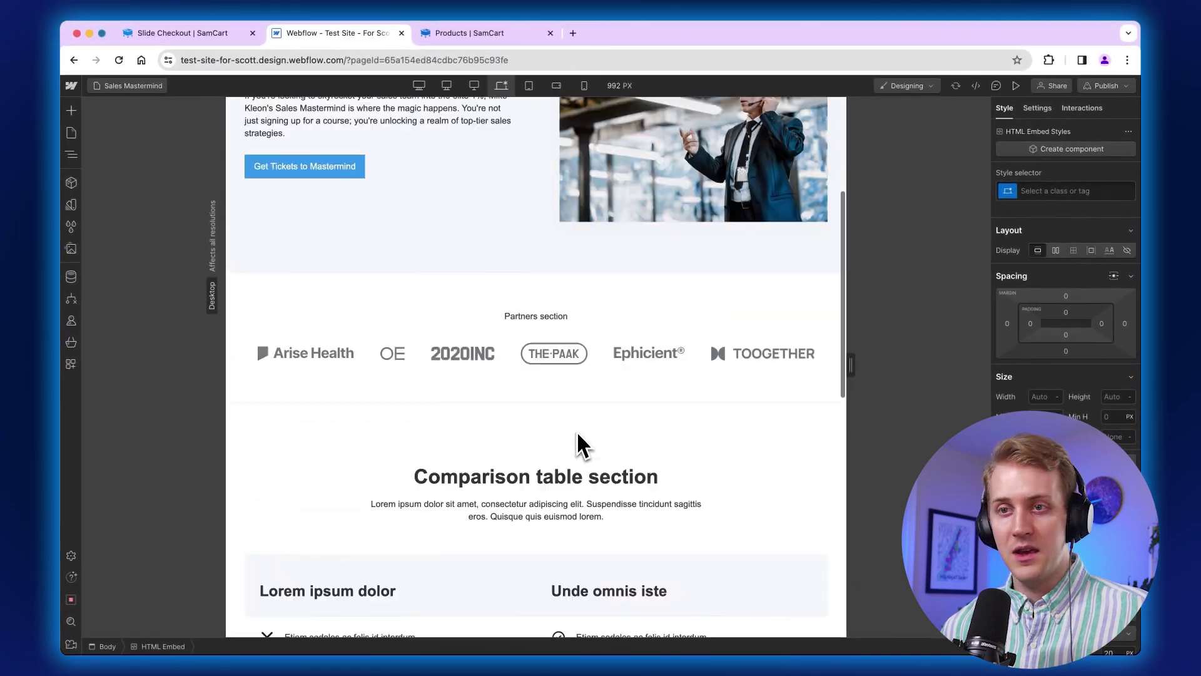
pyautogui.scroll(5, 576, 432)
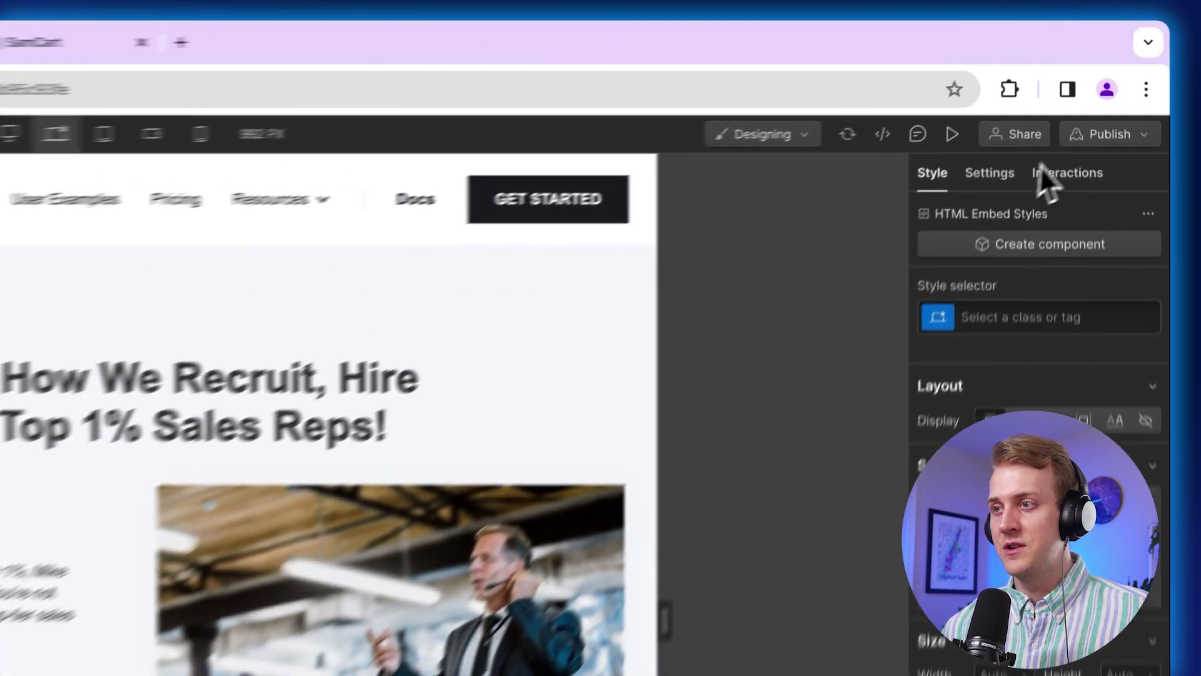
pyautogui.click(1095, 87)
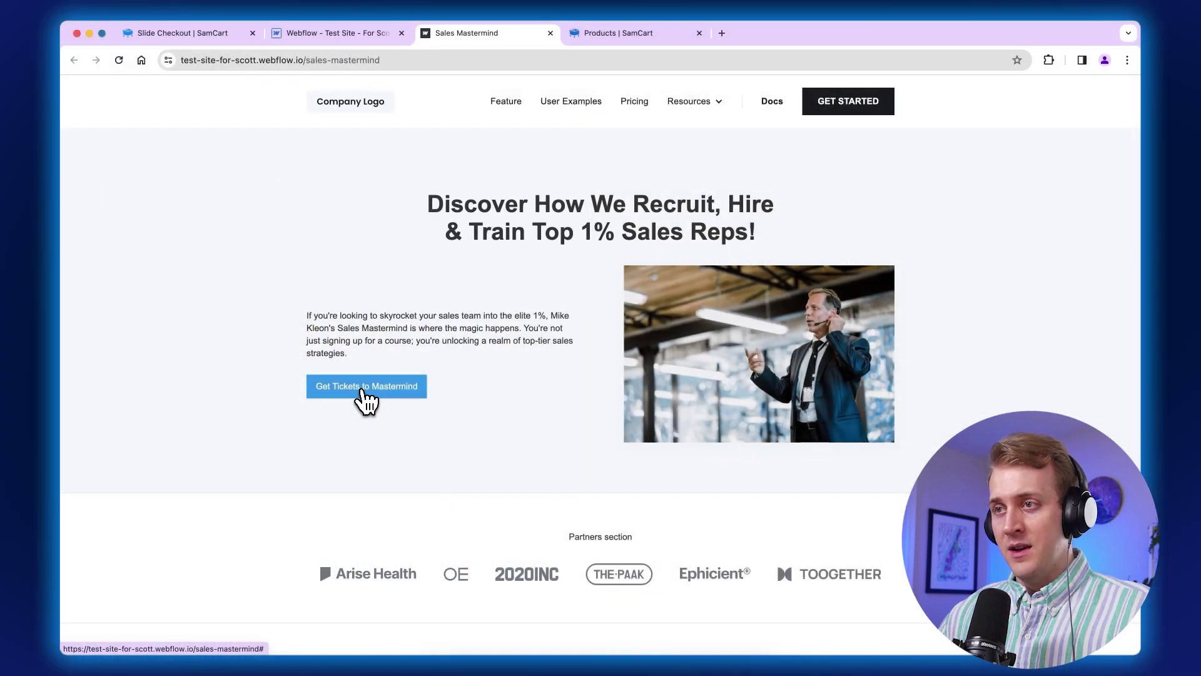
# Step: On the live page, open the Get Tickets to Mastermind checkout and add, then remove, the Video Library and Community add-ons
pyautogui.click(363, 390)
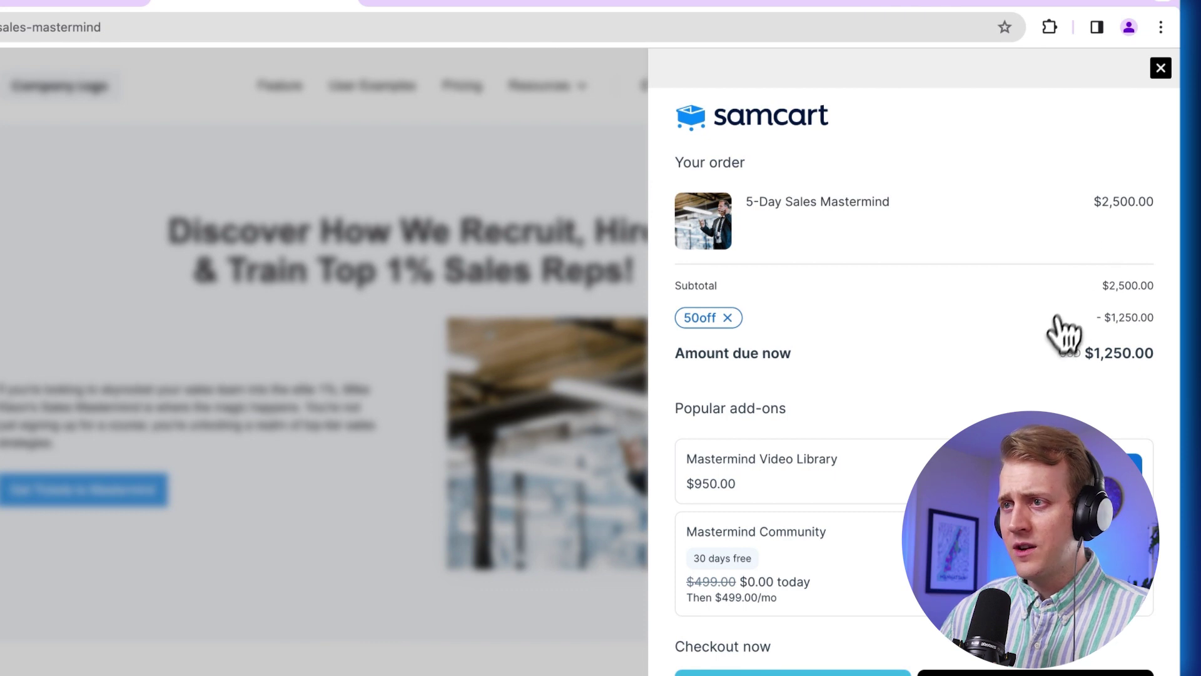
pyautogui.scroll(-1, 1064, 331)
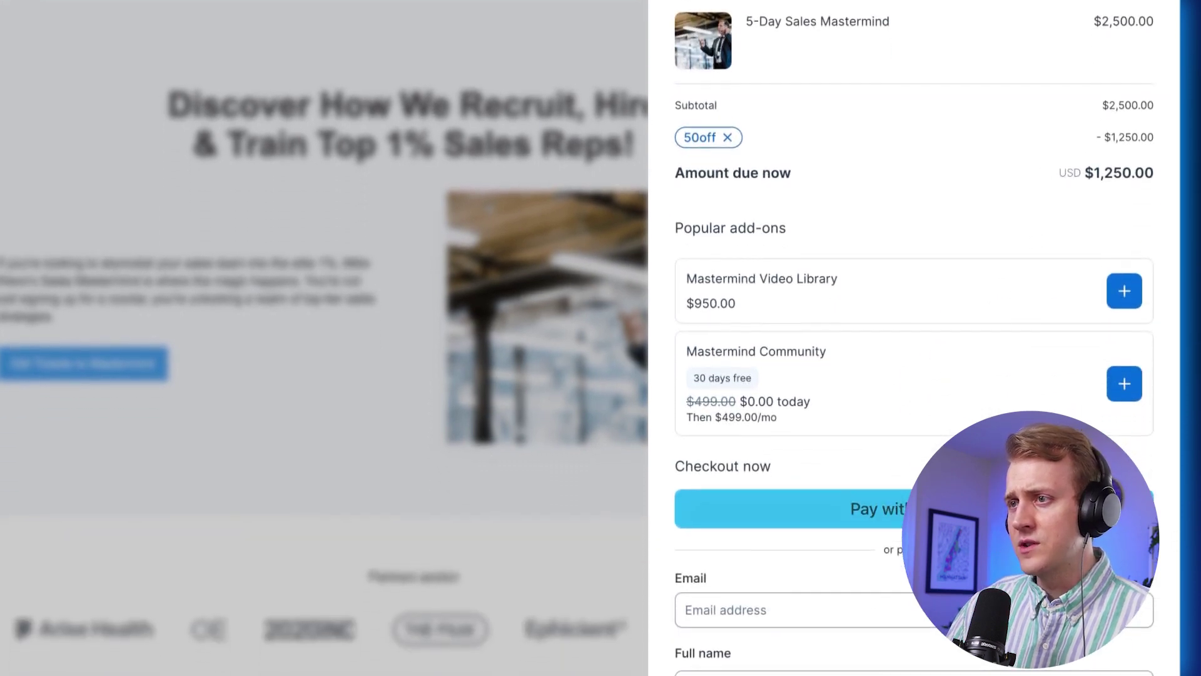
pyautogui.click(1113, 301)
pyautogui.click(1126, 341)
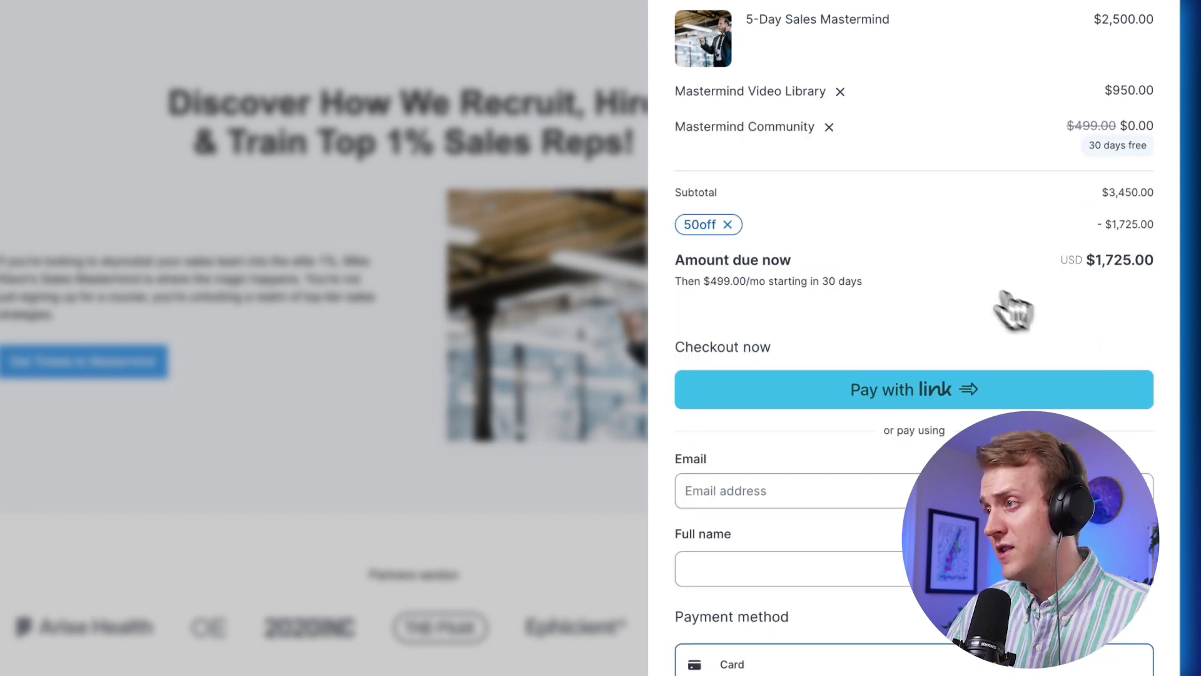
pyautogui.click(829, 126)
pyautogui.click(840, 91)
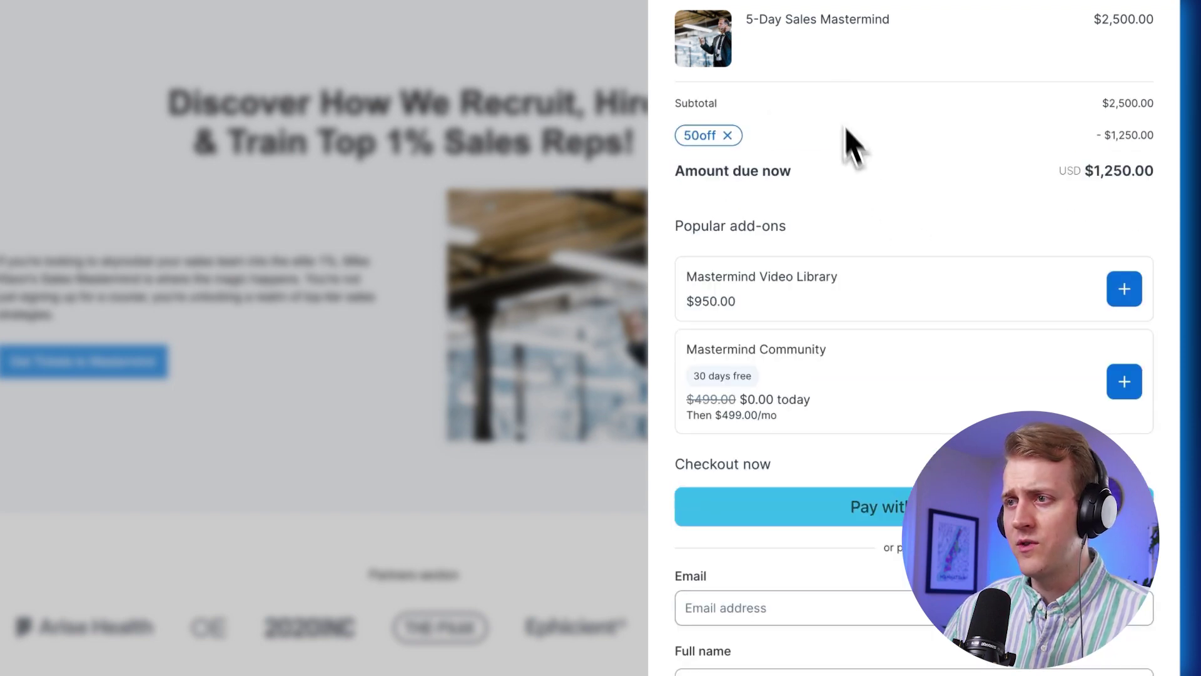
# Step: Try Affirm as the payment method, then close the financing window and the slide-out checkout
pyautogui.scroll(-3, 920, 340)
pyautogui.scroll(-8, 926, 344)
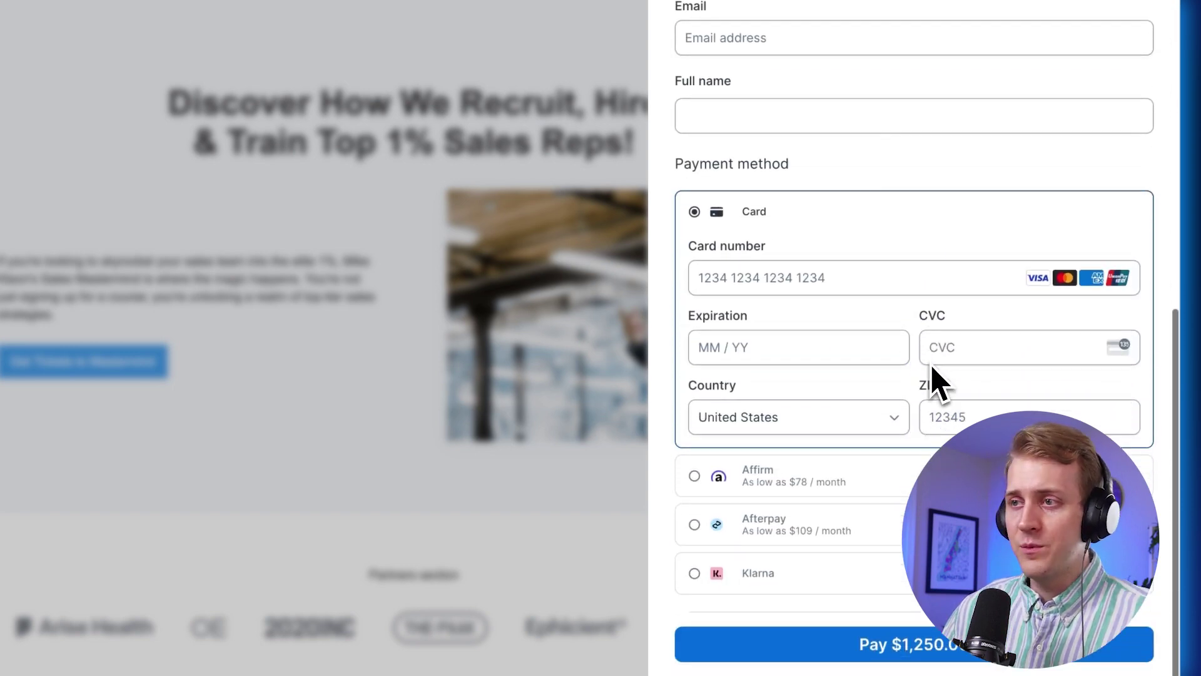
pyautogui.moveTo(742, 481); pyautogui.dragTo(775, 481)
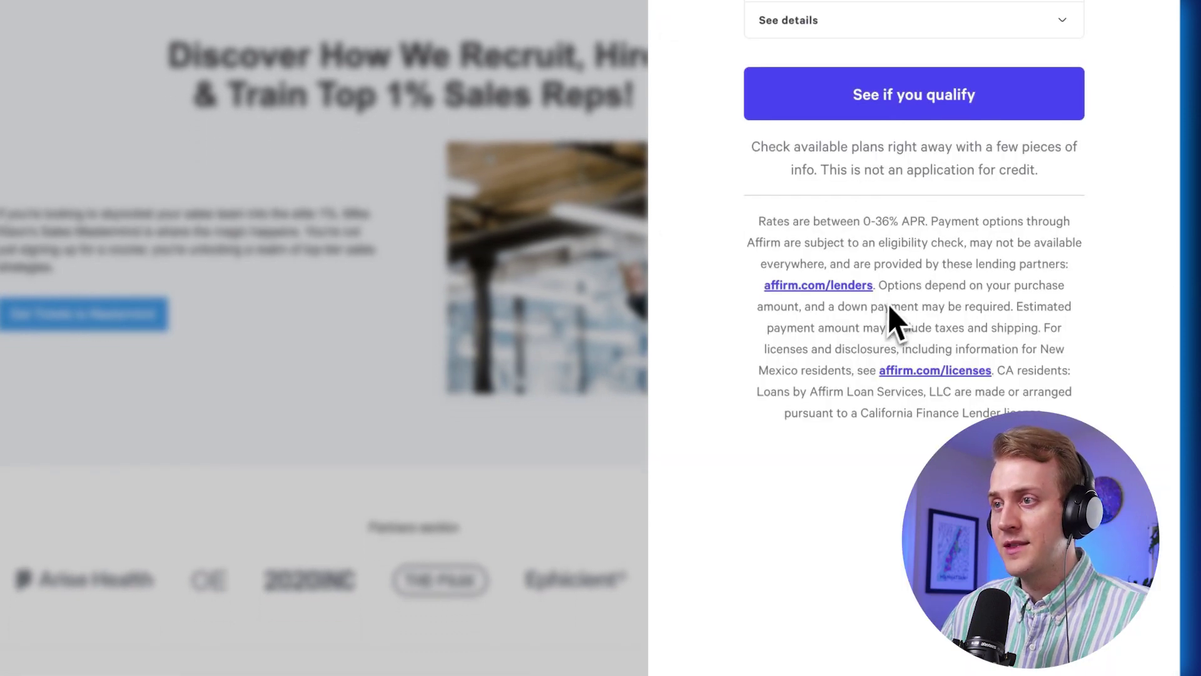
pyautogui.scroll(8, 896, 322)
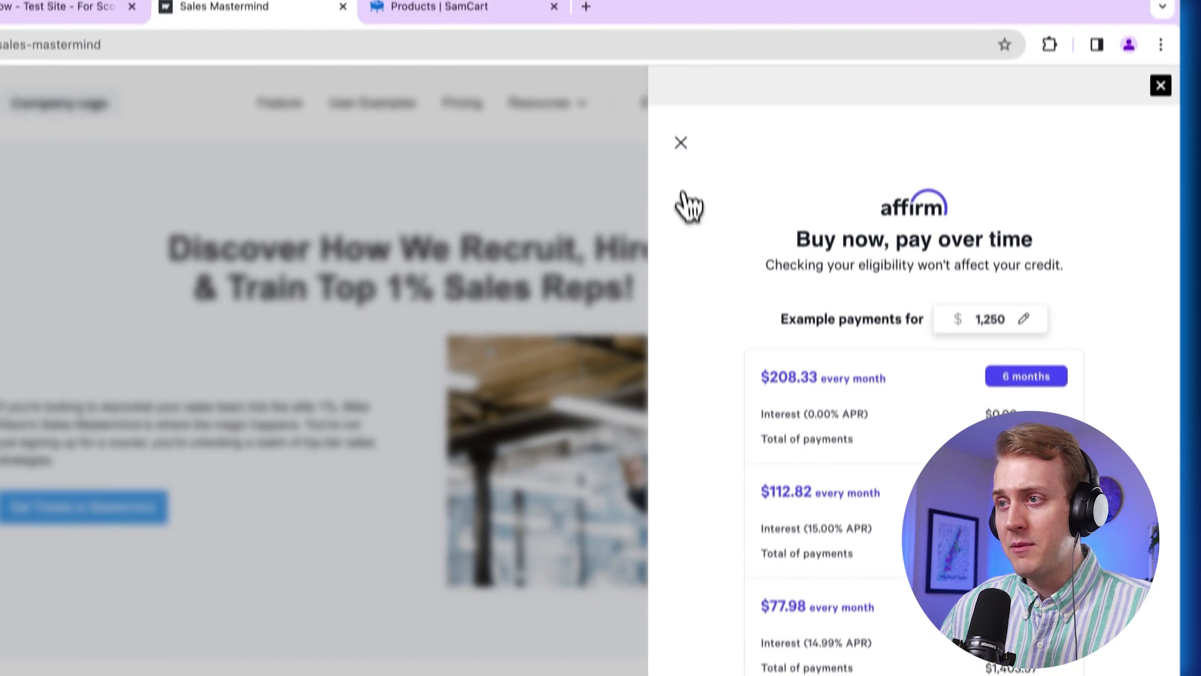
pyautogui.click(679, 139)
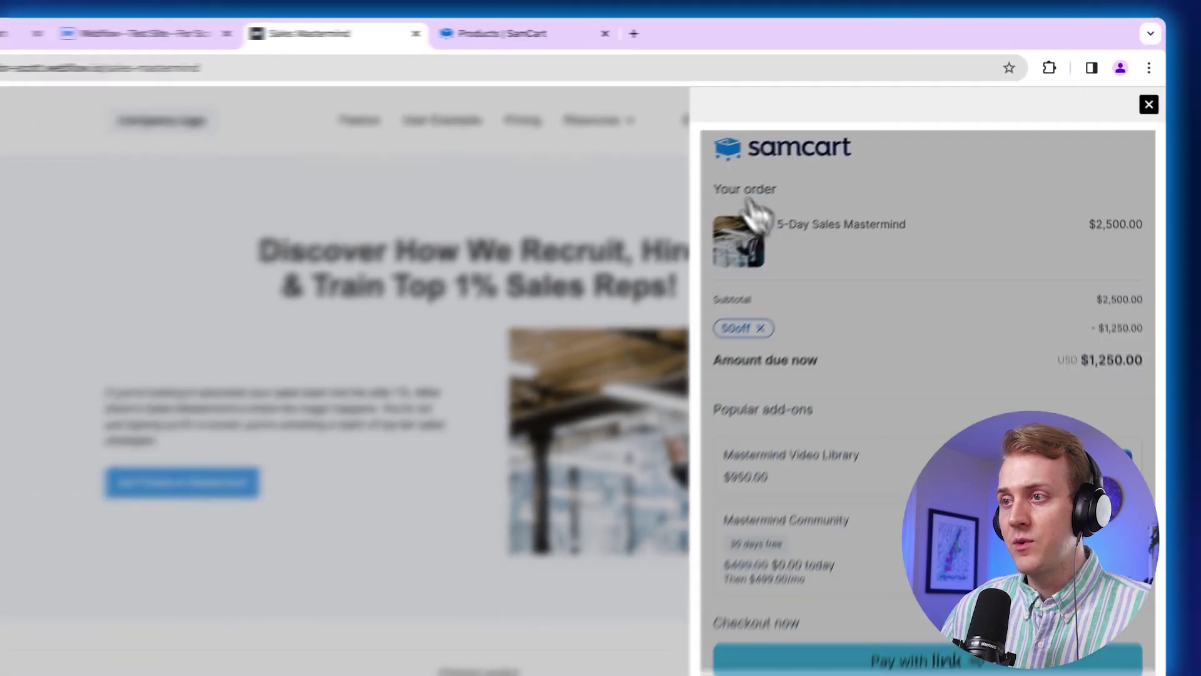
pyautogui.click(383, 568)
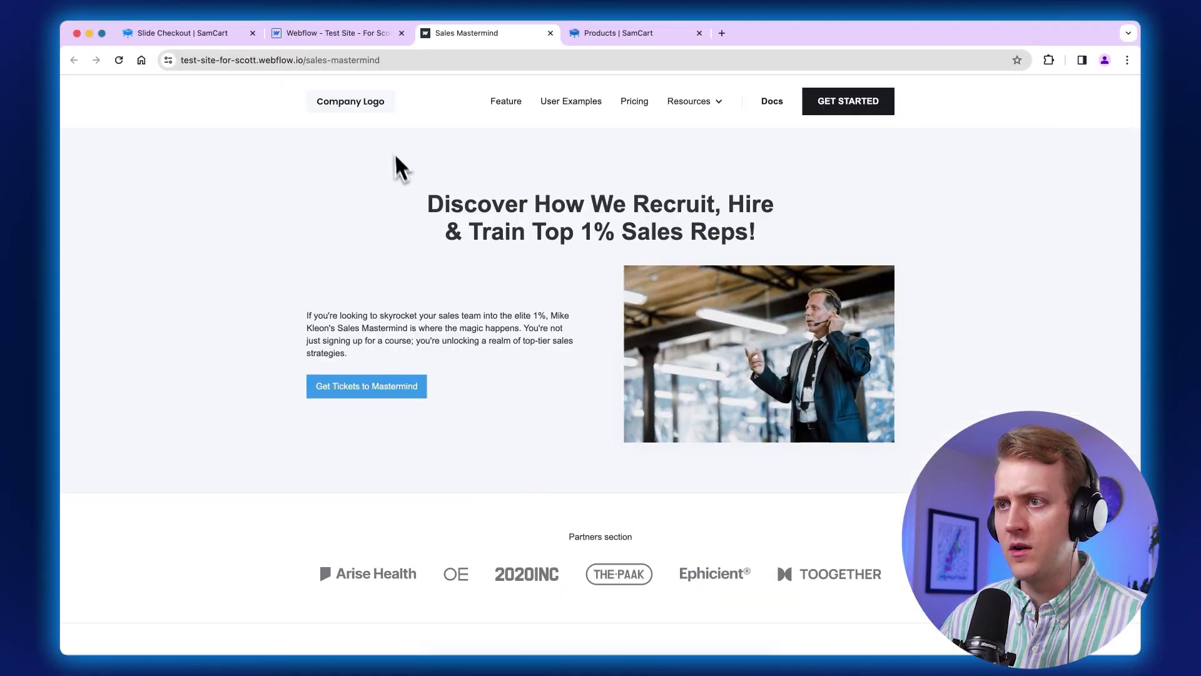
# Step: Copy the w-btn-2 script addition snippet from SamCart's 'Need more than one button instance' section
pyautogui.press('super+1')
pyautogui.scroll(-15, 298, 415)
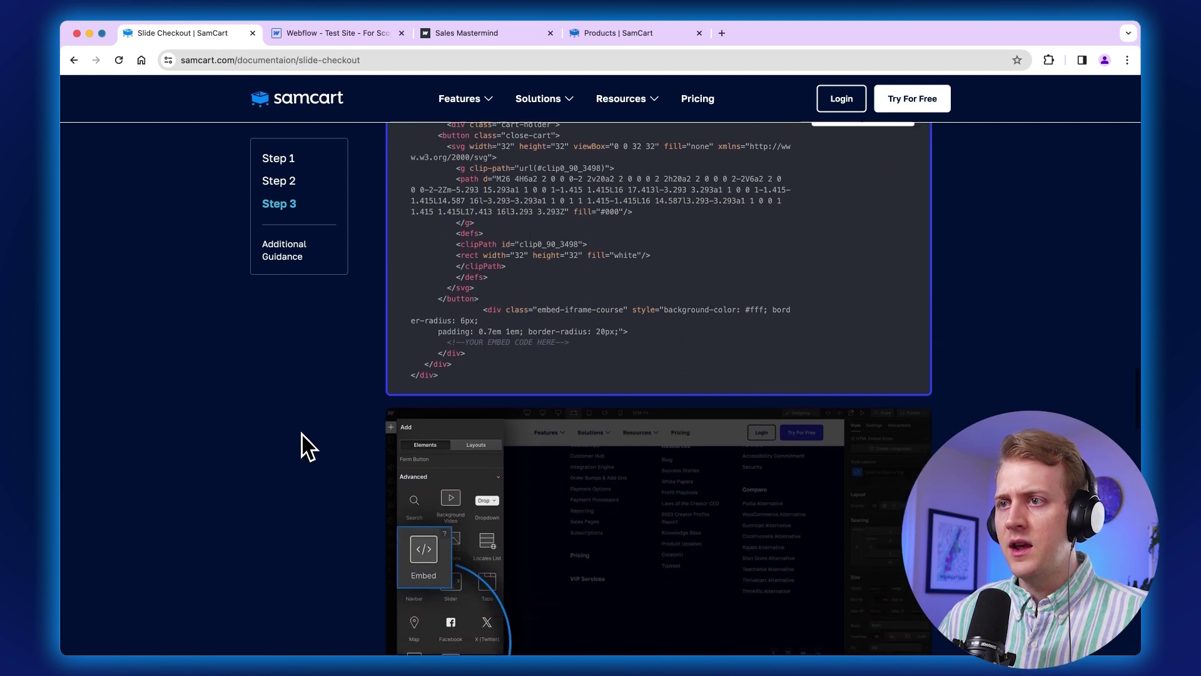
pyautogui.scroll(-12, 308, 448)
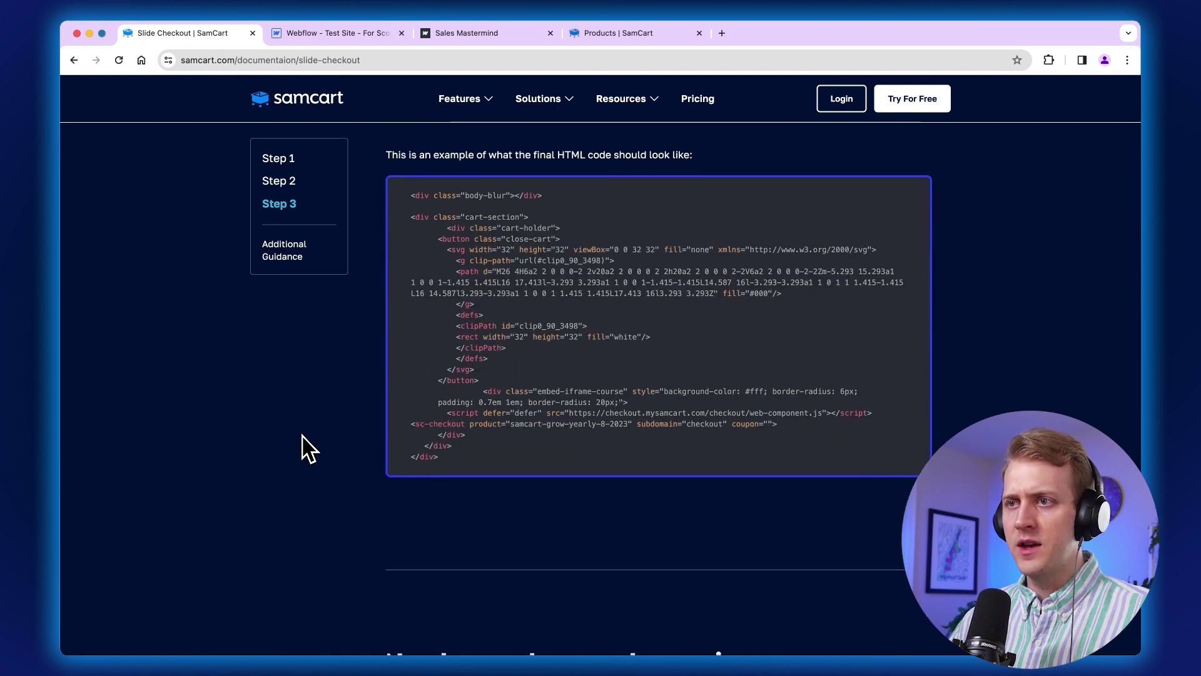
pyautogui.scroll(-2, 302, 448)
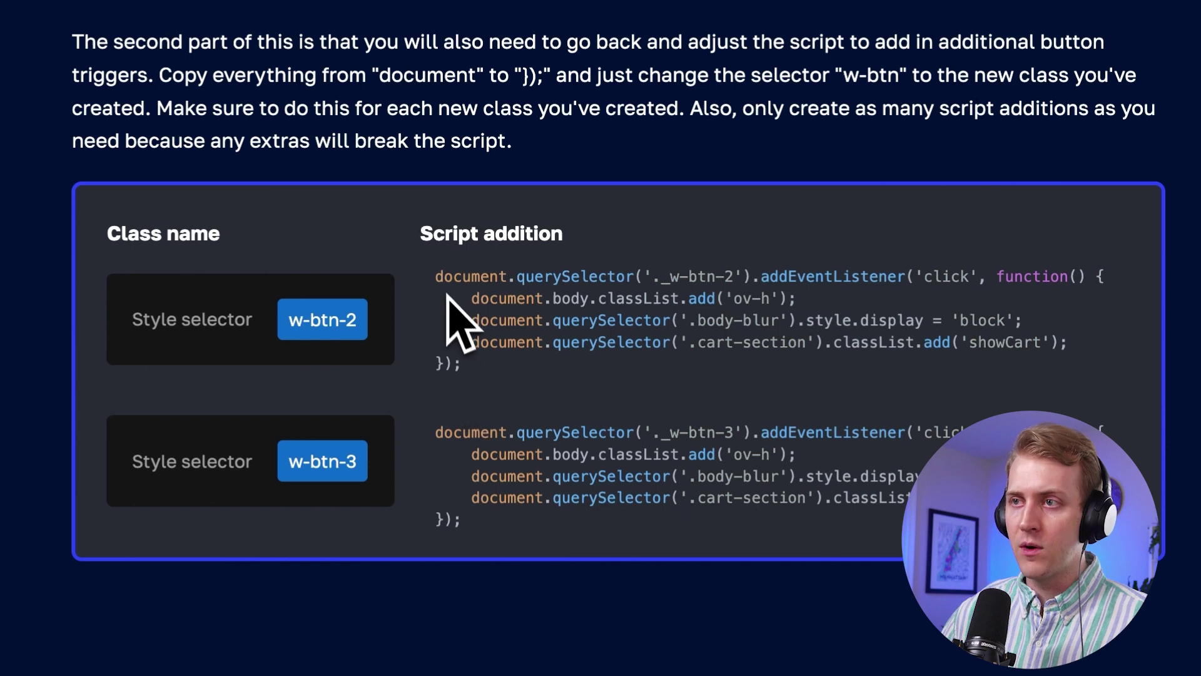
pyautogui.moveTo(438, 280); pyautogui.dragTo(502, 355)
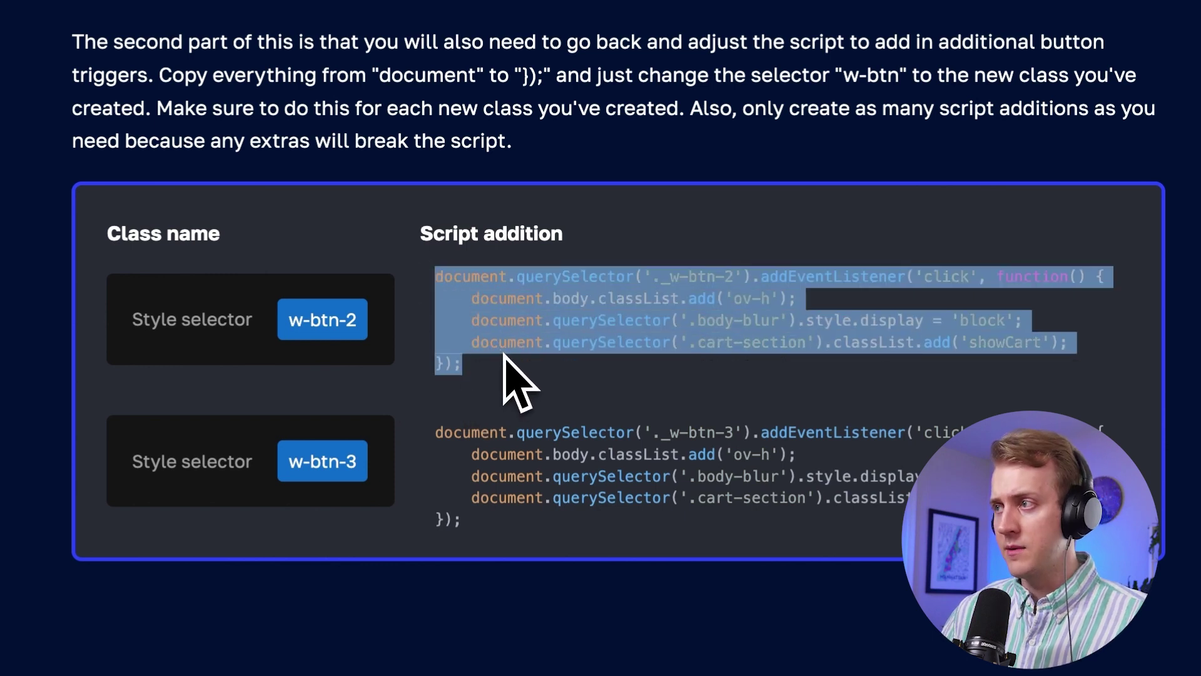
pyautogui.click(505, 356)
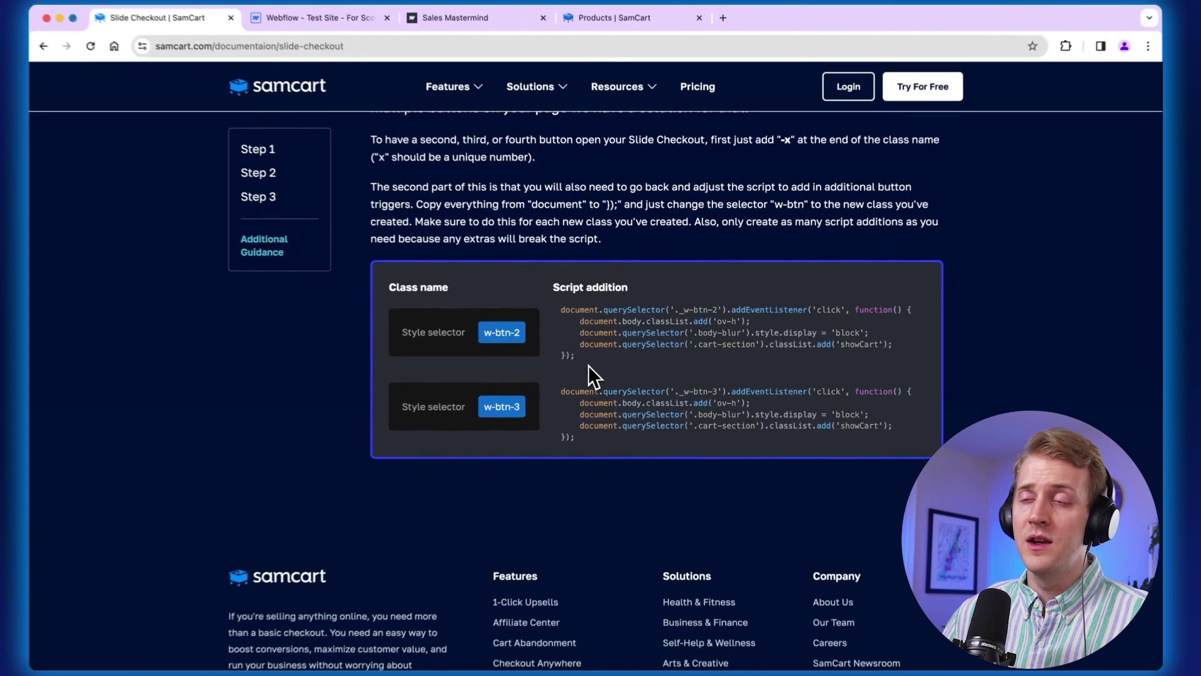
pyautogui.moveTo(462, 364); pyautogui.dragTo(443, 317)
pyautogui.hotkey('ctrl', 'c')
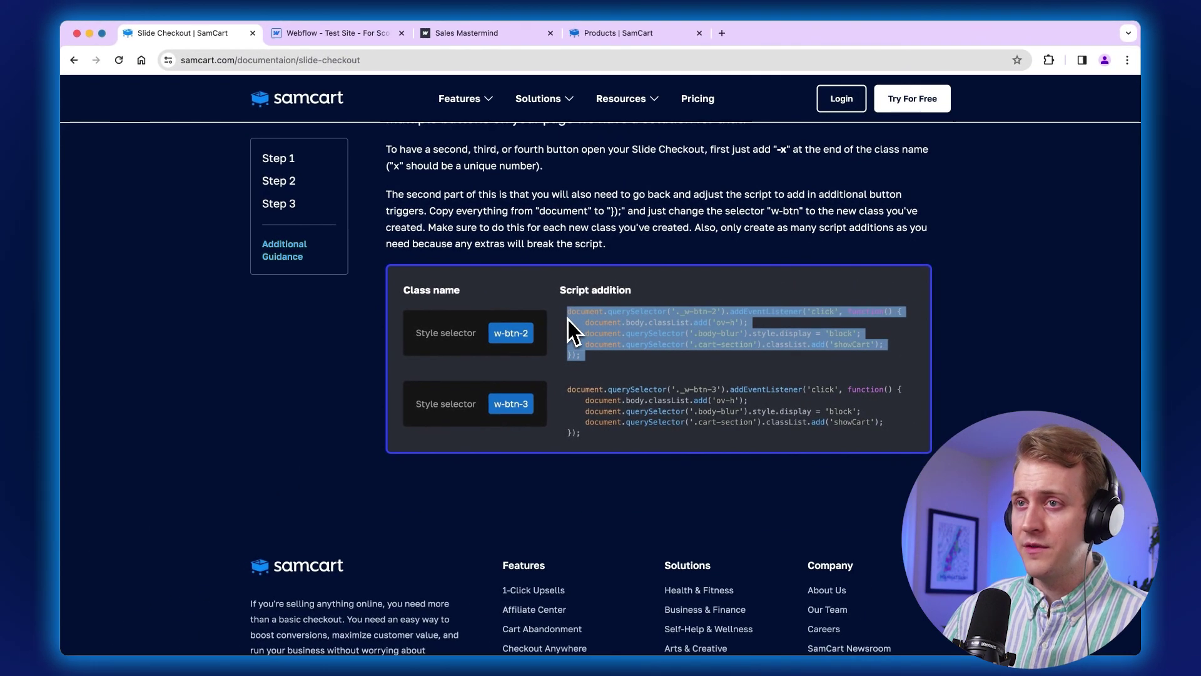
pyautogui.click(333, 32)
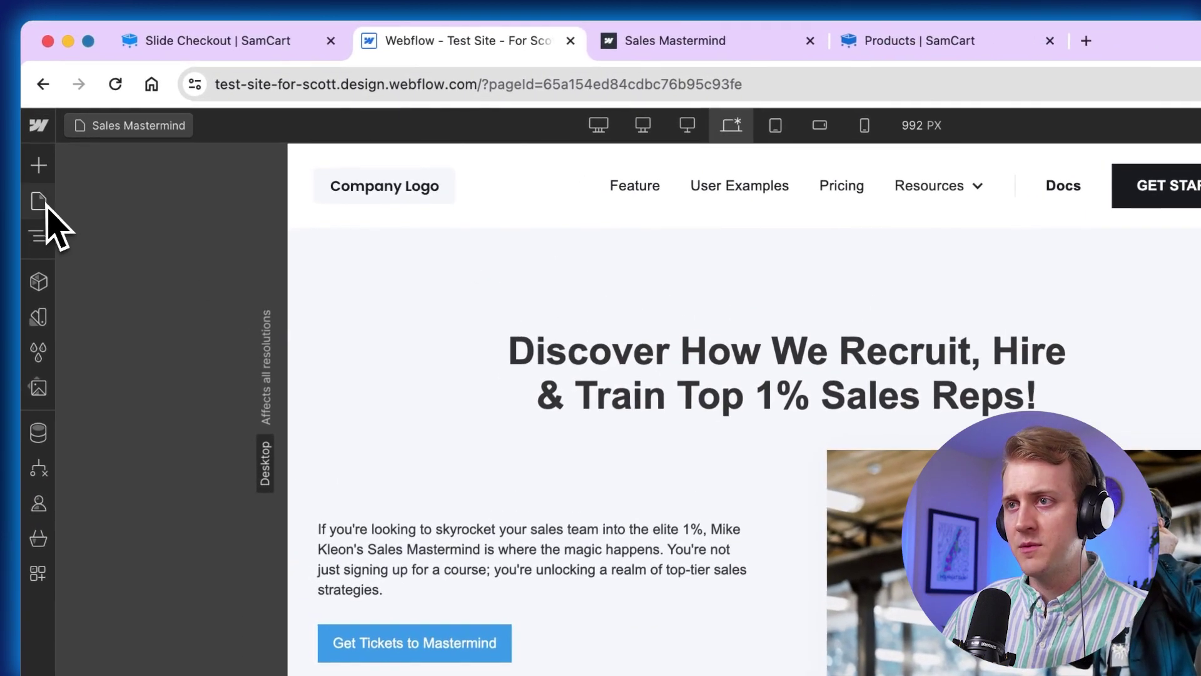
# Step: Open the Sales Mastermind page settings and scroll to the Before </body> tag code
pyautogui.click(46, 207)
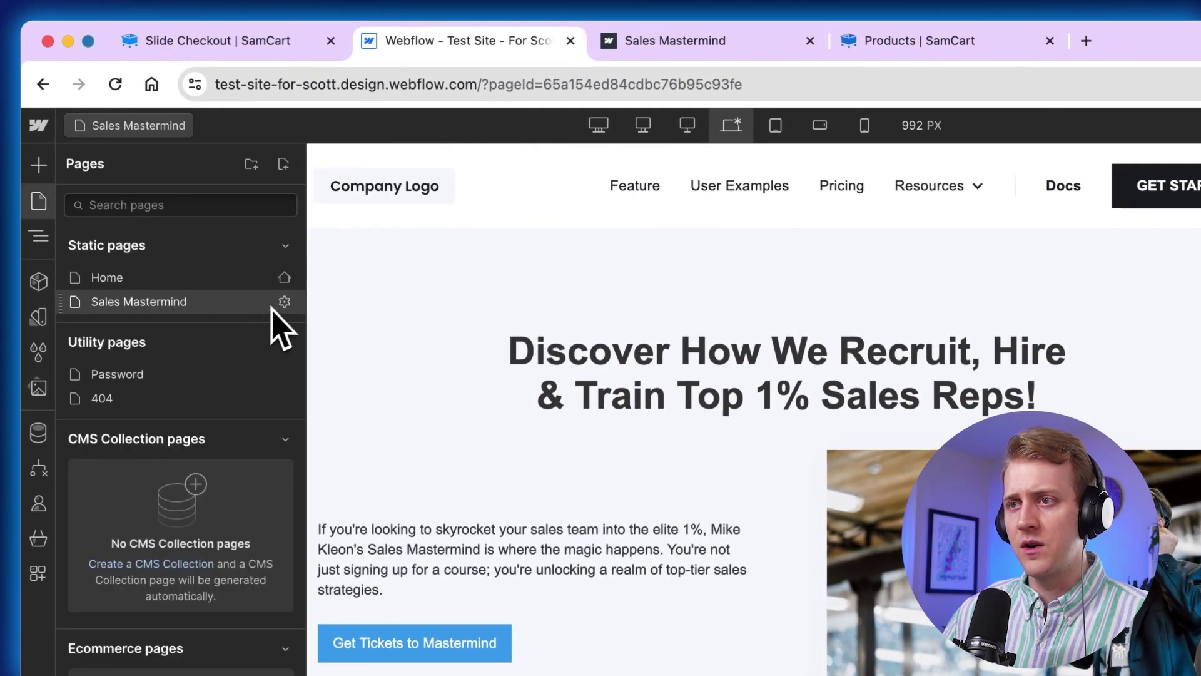
pyautogui.click(284, 302)
pyautogui.scroll(-15, 588, 363)
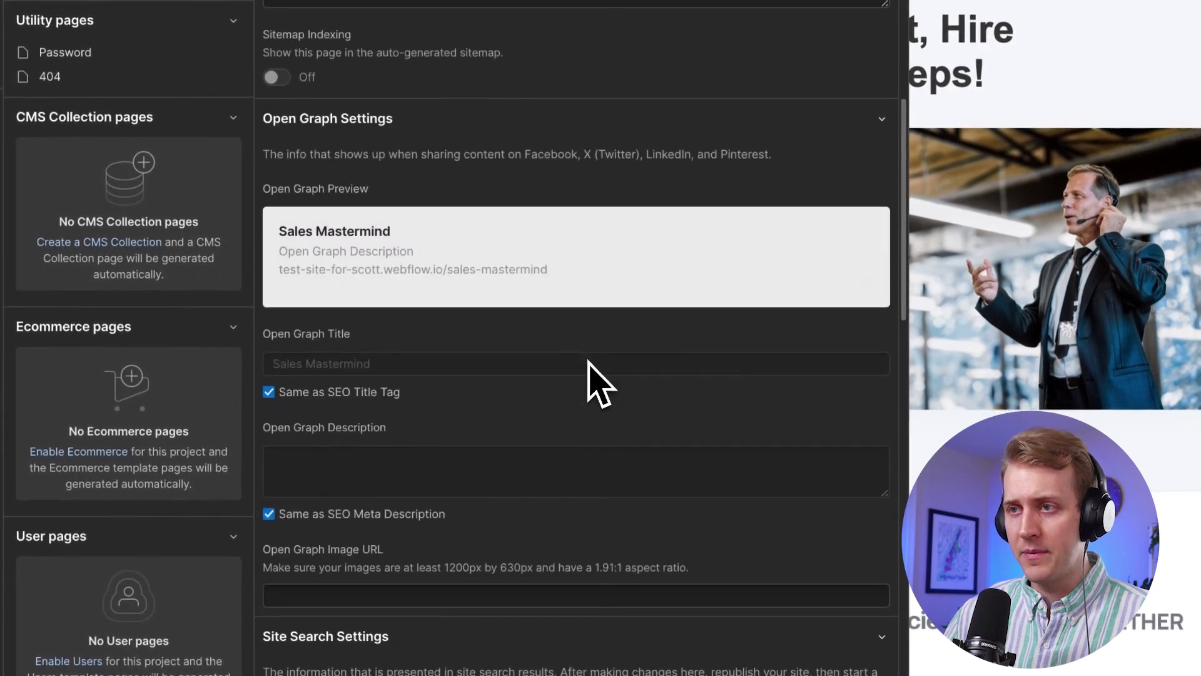
pyautogui.scroll(-20, 588, 363)
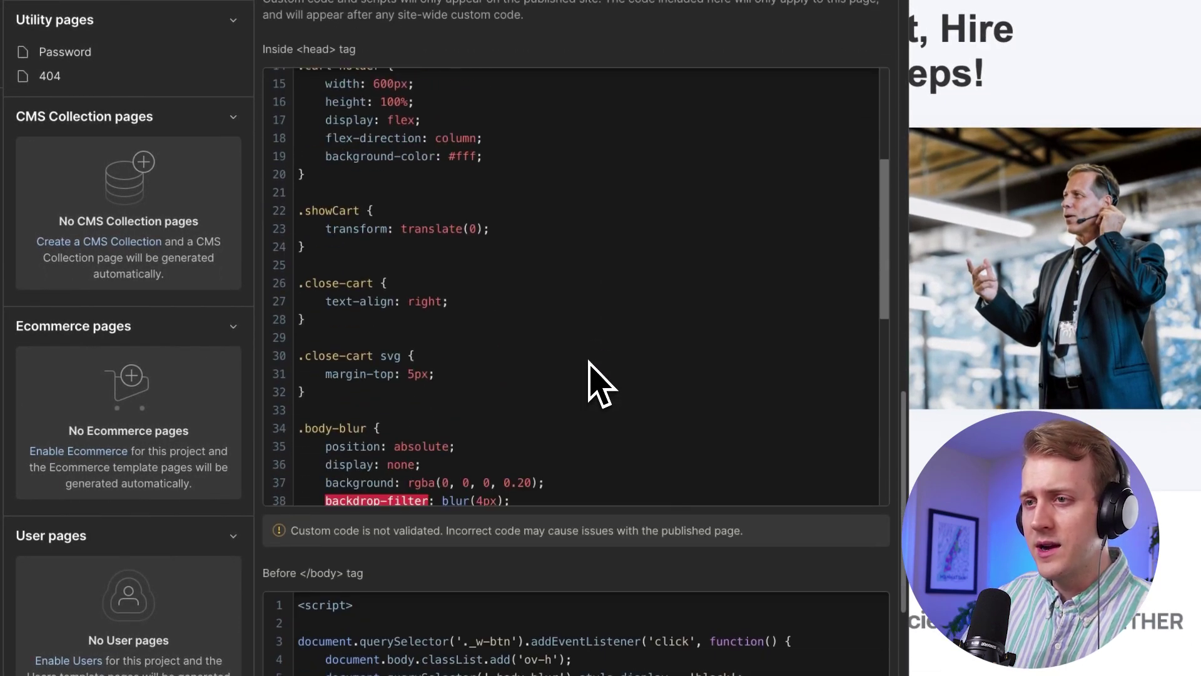
pyautogui.scroll(-6, 595, 563)
# Step: Paste the w-btn-2 click handler below the existing one and save the page settings
pyautogui.click(514, 540)
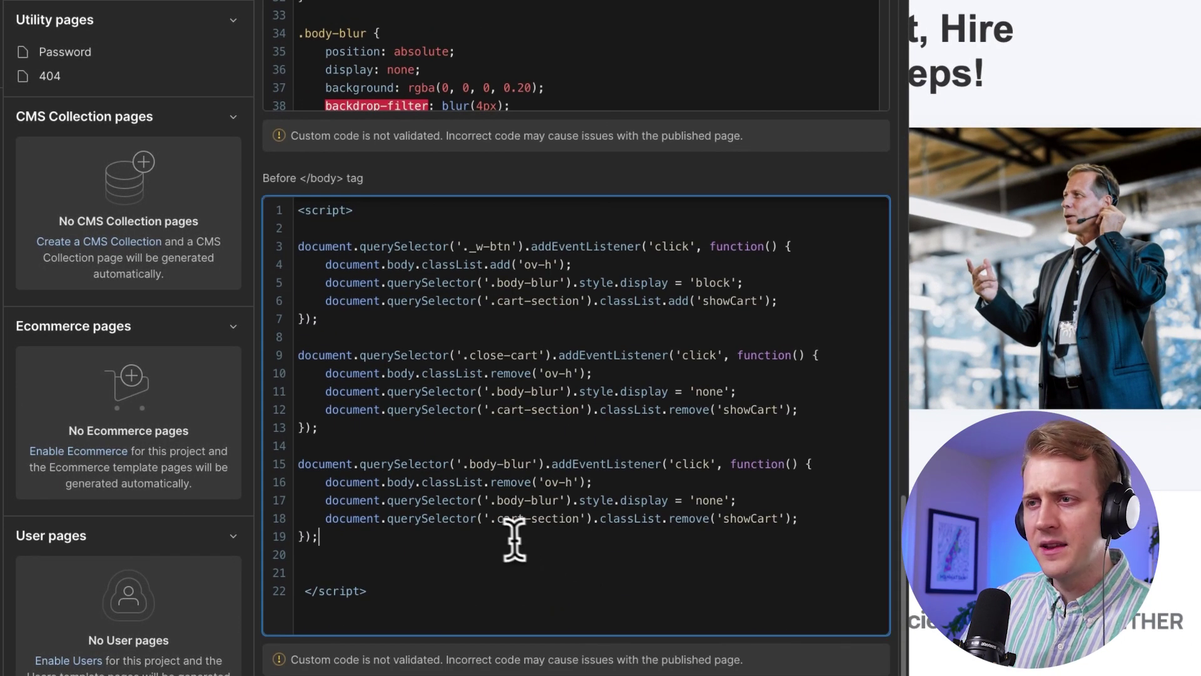
pyautogui.press('Return')
pyautogui.hotkey('ctrl', 'v')
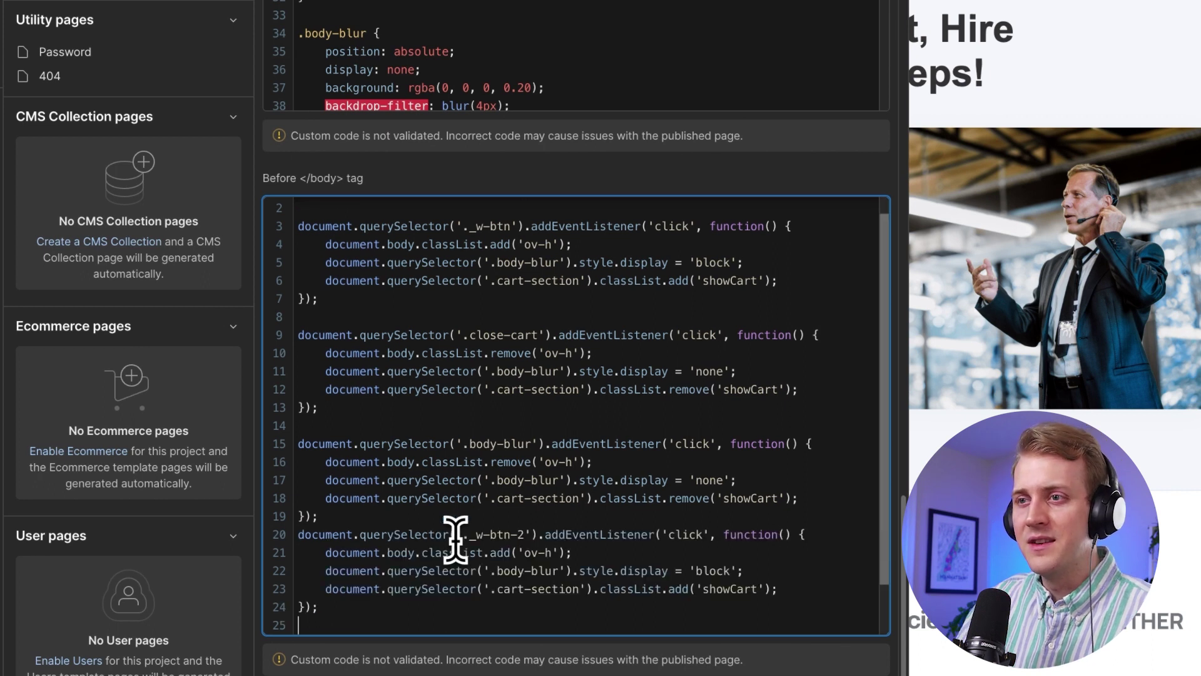
pyautogui.click(385, 516)
pyautogui.press('Return')
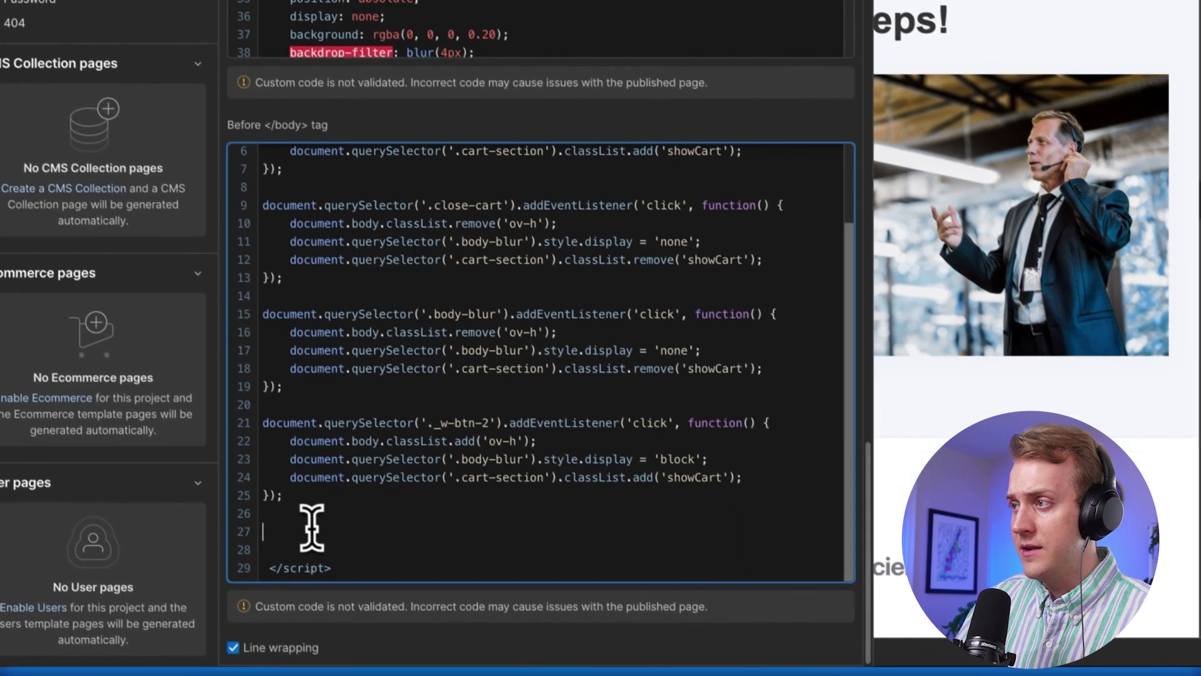
pyautogui.click(336, 583)
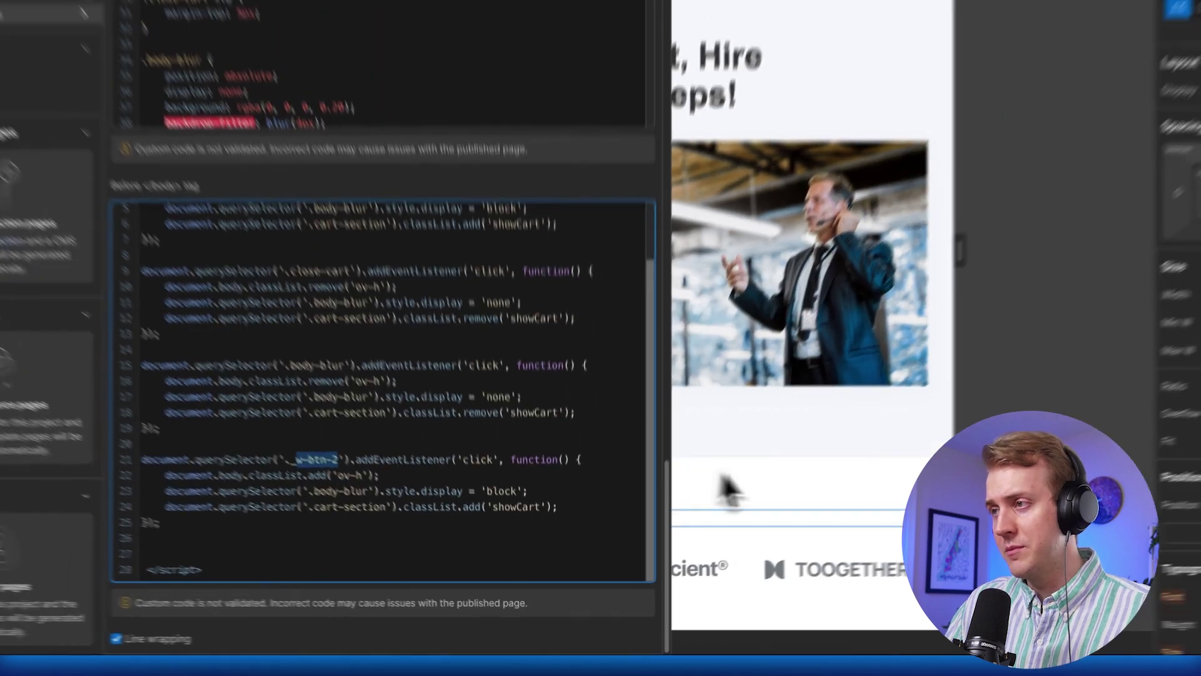
pyautogui.click(940, 535)
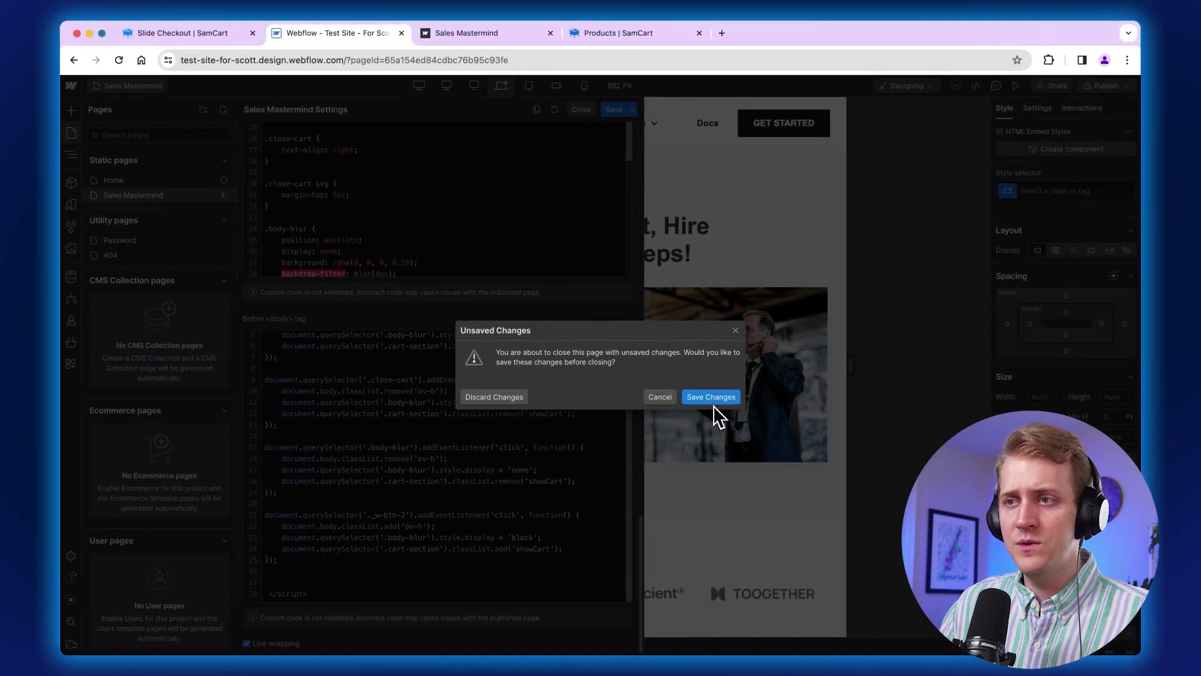
pyautogui.click(713, 402)
pyautogui.scroll(-15, 455, 508)
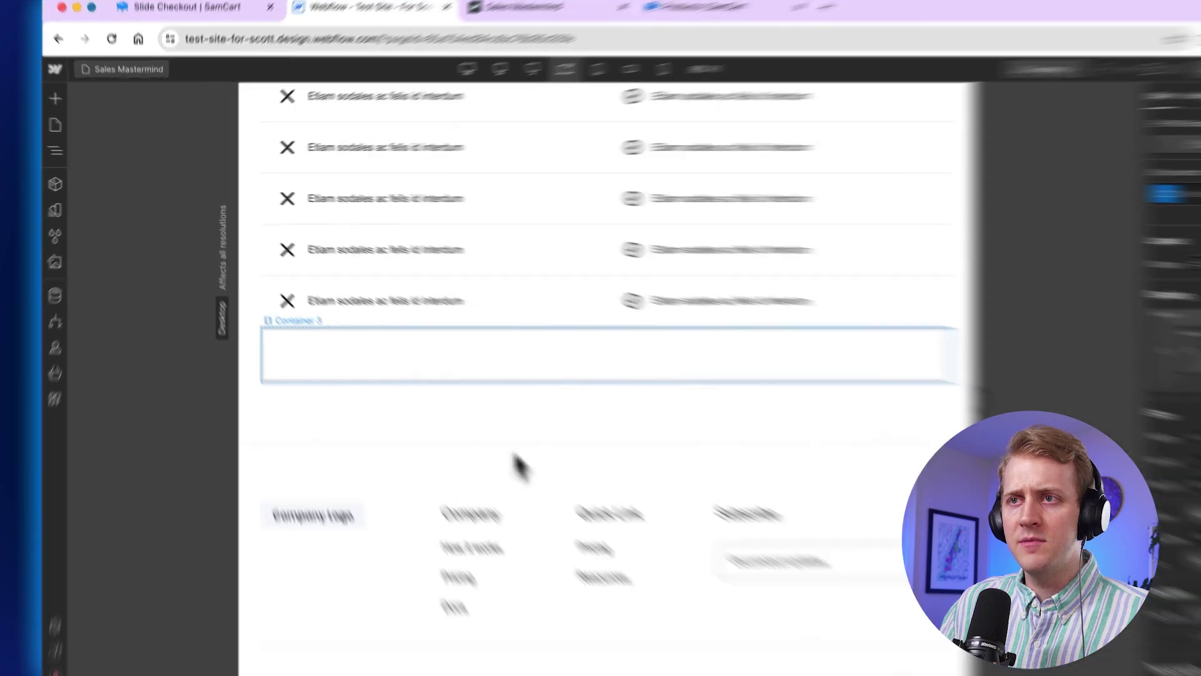
# Step: Add a new button inside Container 3 and give it the w-btn-2 class
pyautogui.click(481, 338)
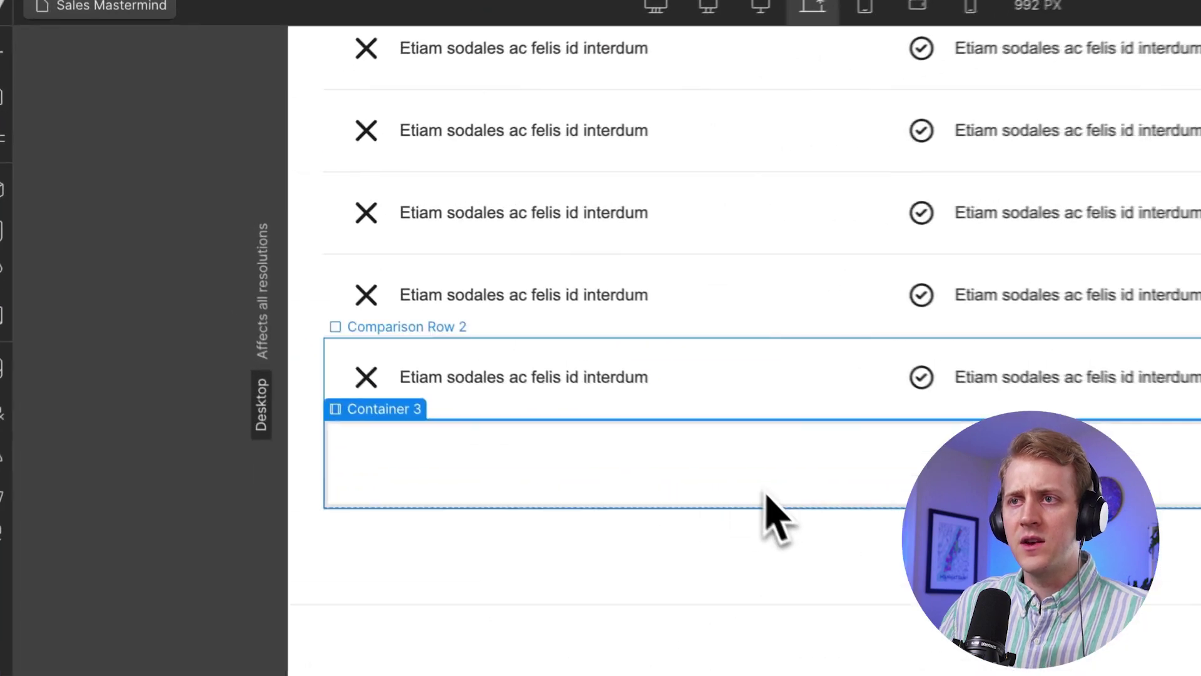
pyautogui.click(74, 112)
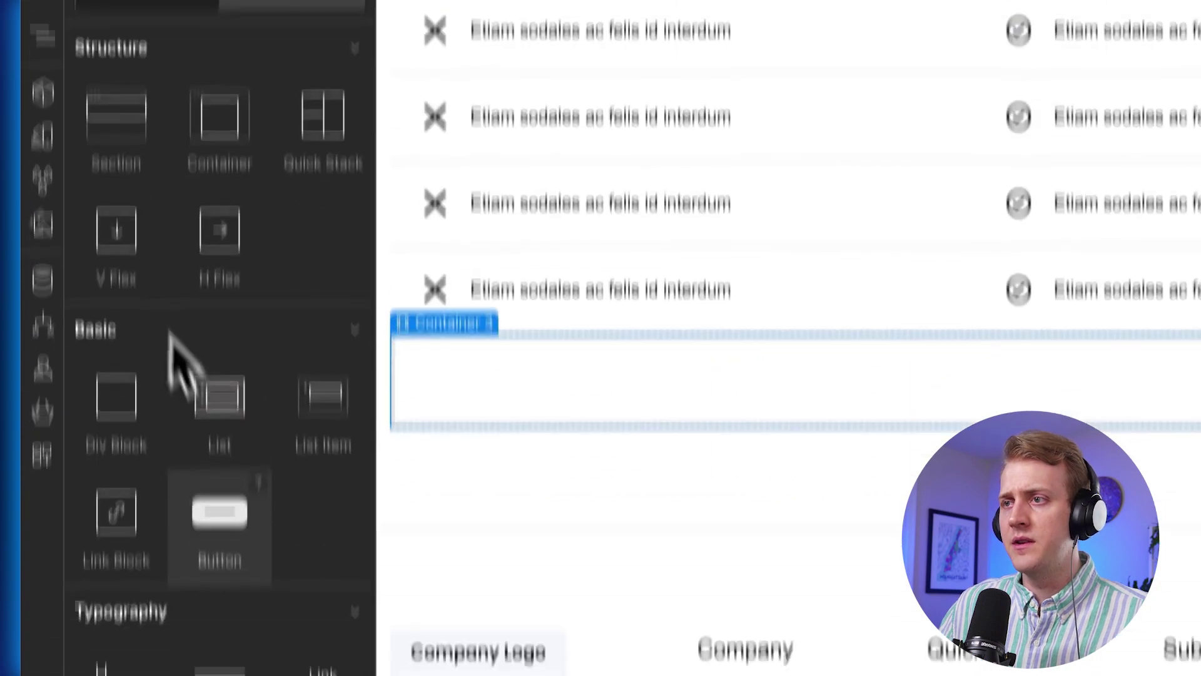
pyautogui.moveTo(222, 432); pyautogui.dragTo(907, 219)
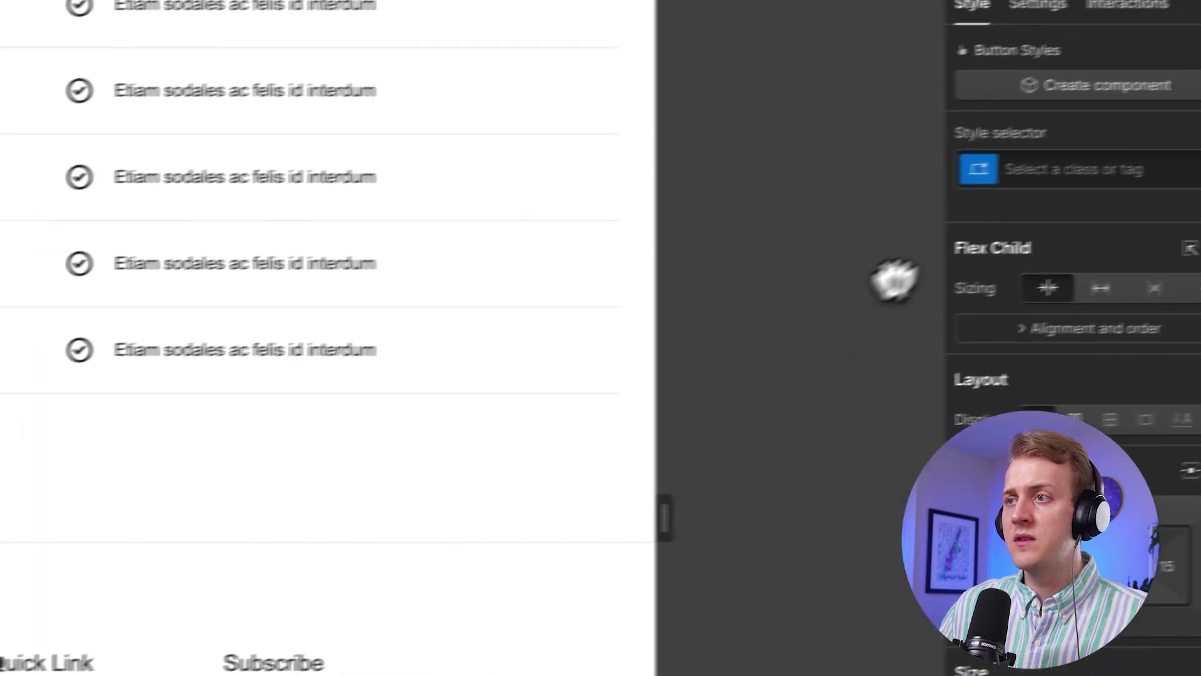
pyautogui.click(965, 181)
pyautogui.write('w-btn-2')
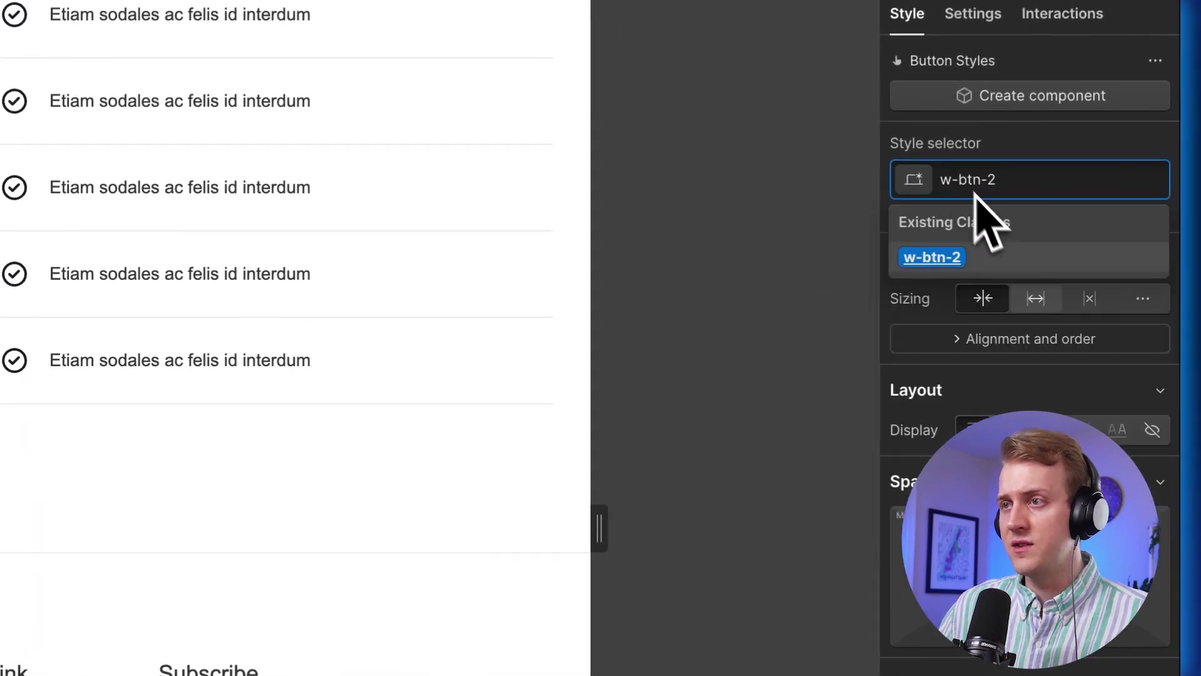
pyautogui.press('Return')
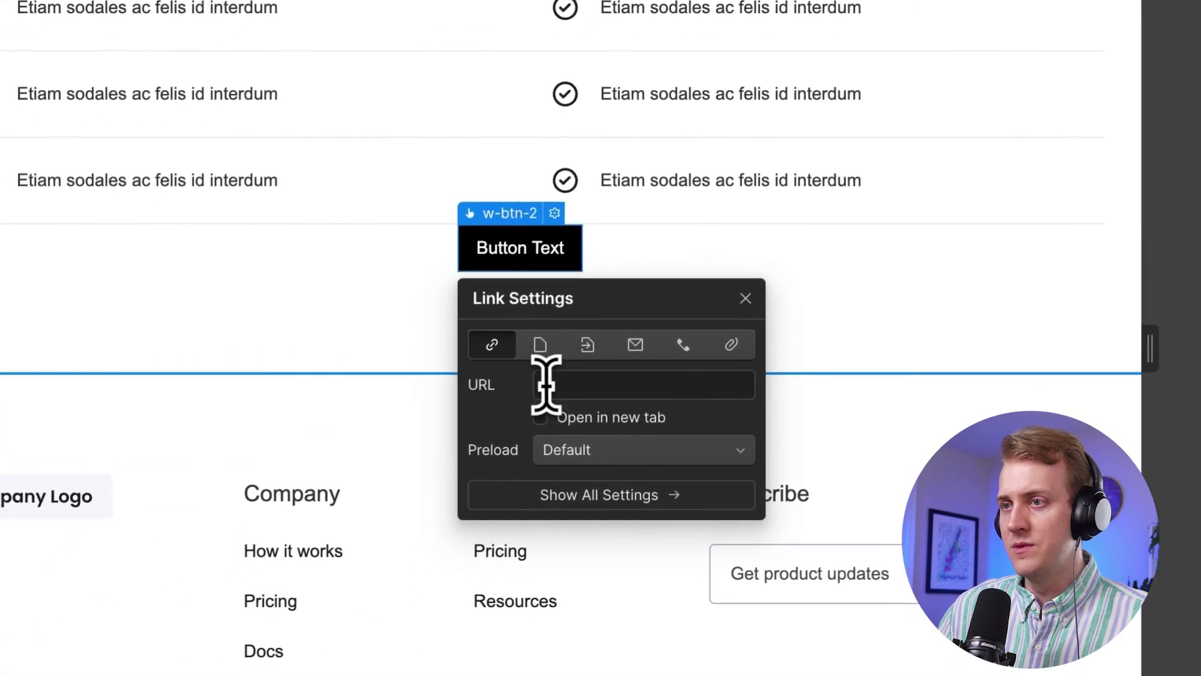
# Step: Change the button's label to 'Buy Tickets Now'
pyautogui.click(404, 480)
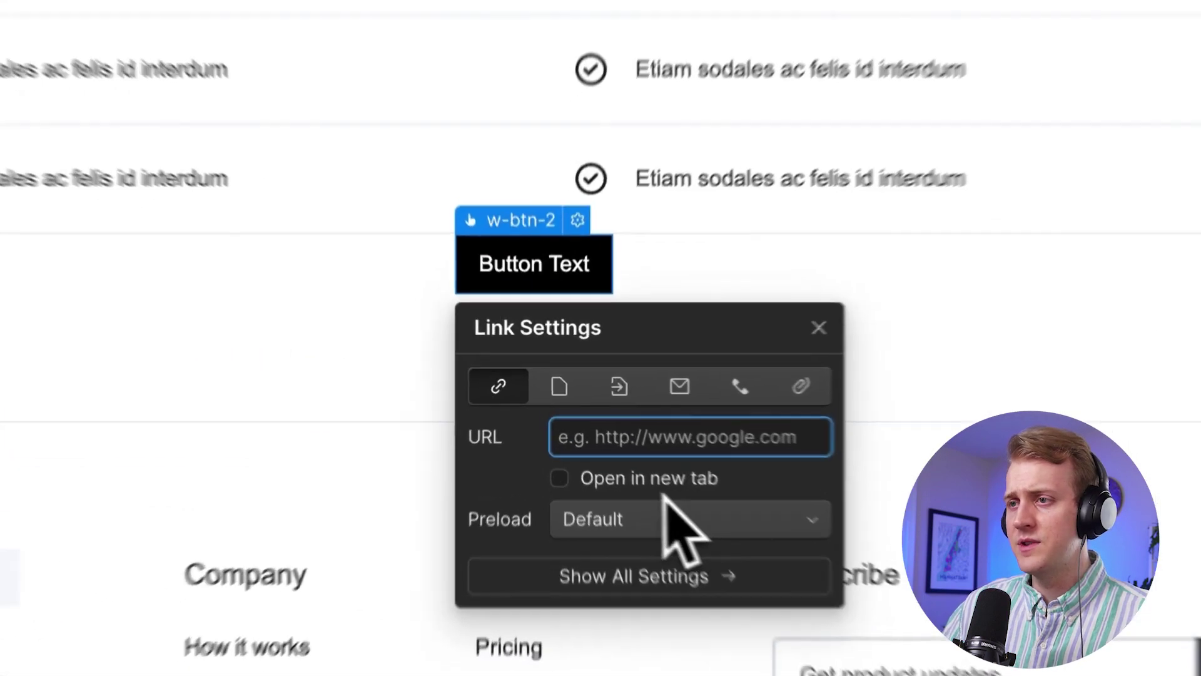
pyautogui.click(747, 297)
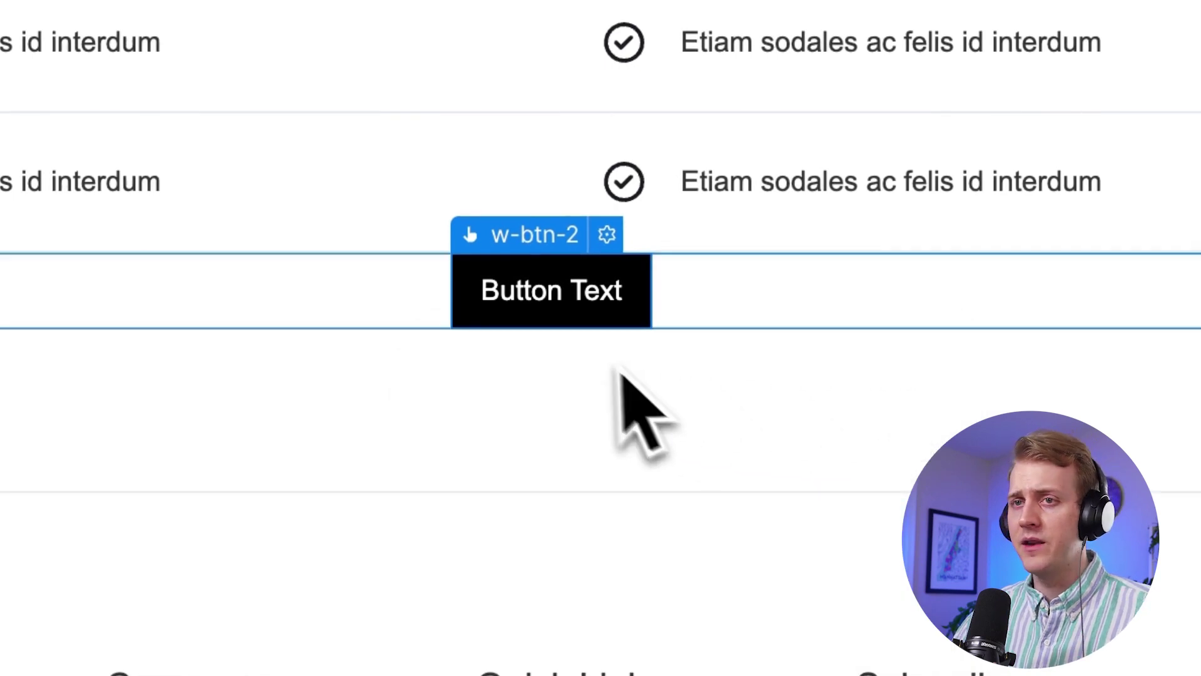
pyautogui.doubleClick(575, 284)
pyautogui.tripleClick(572, 287)
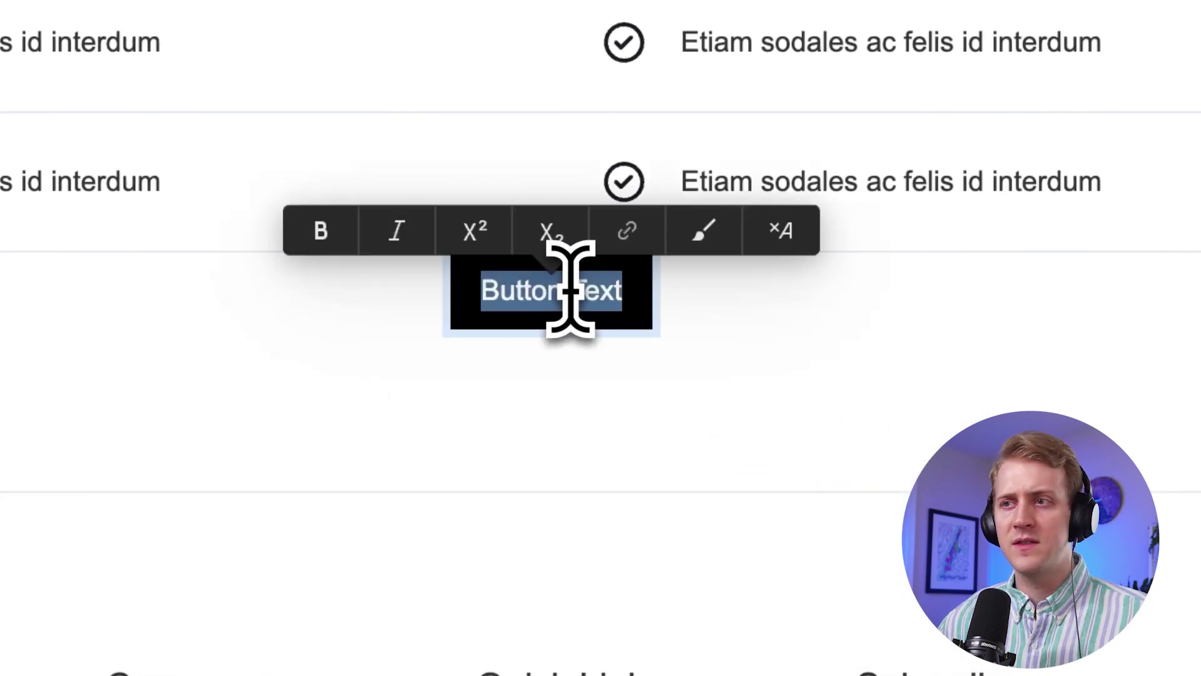
pyautogui.write('Buy Tickets Now')
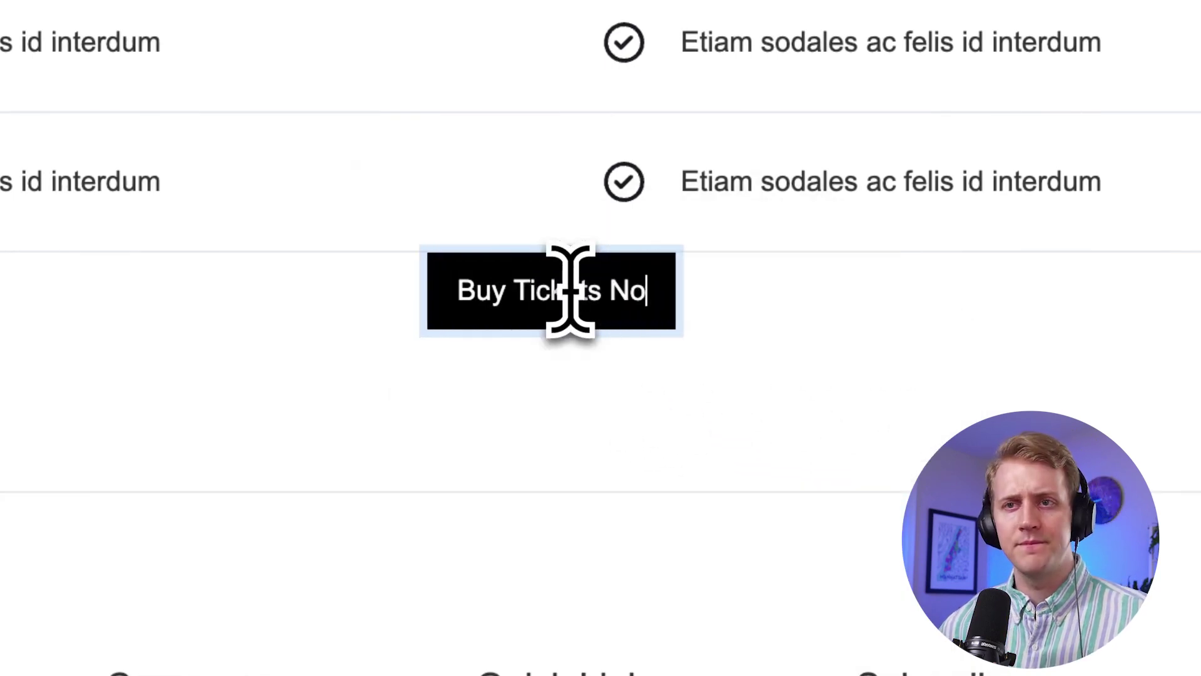
pyautogui.click(1029, 372)
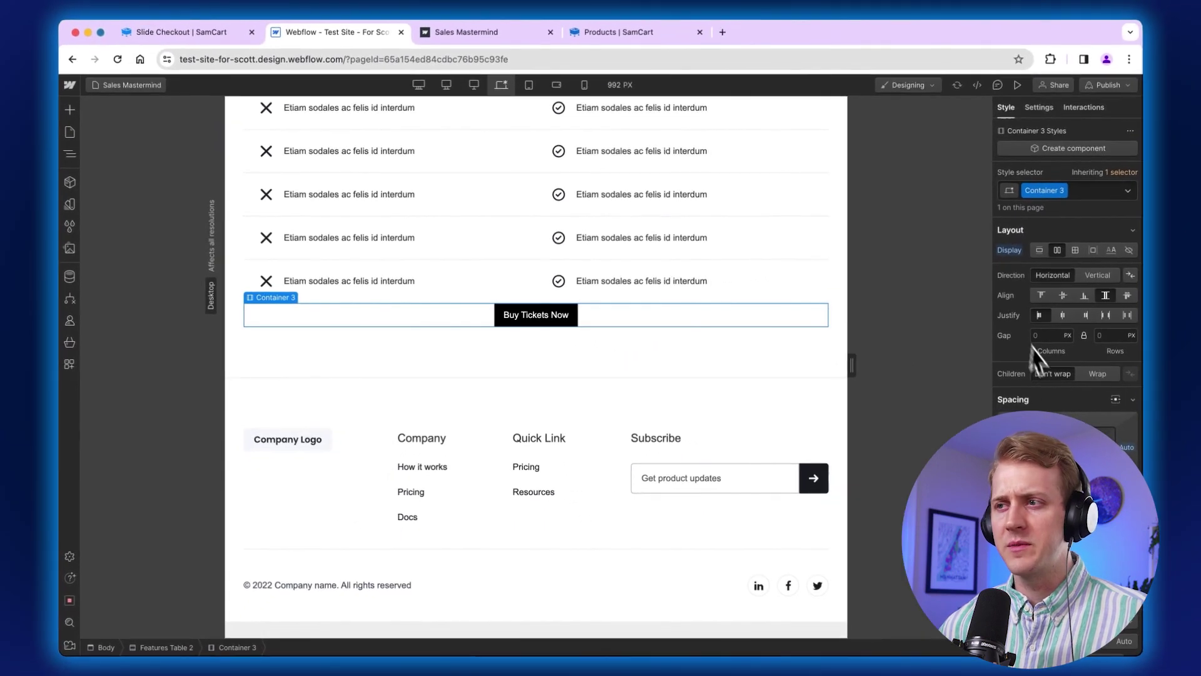
# Step: Give Container 3 a 15 px margin all round
pyautogui.moveTo(1068, 417); pyautogui.dragTo(1068, 407)
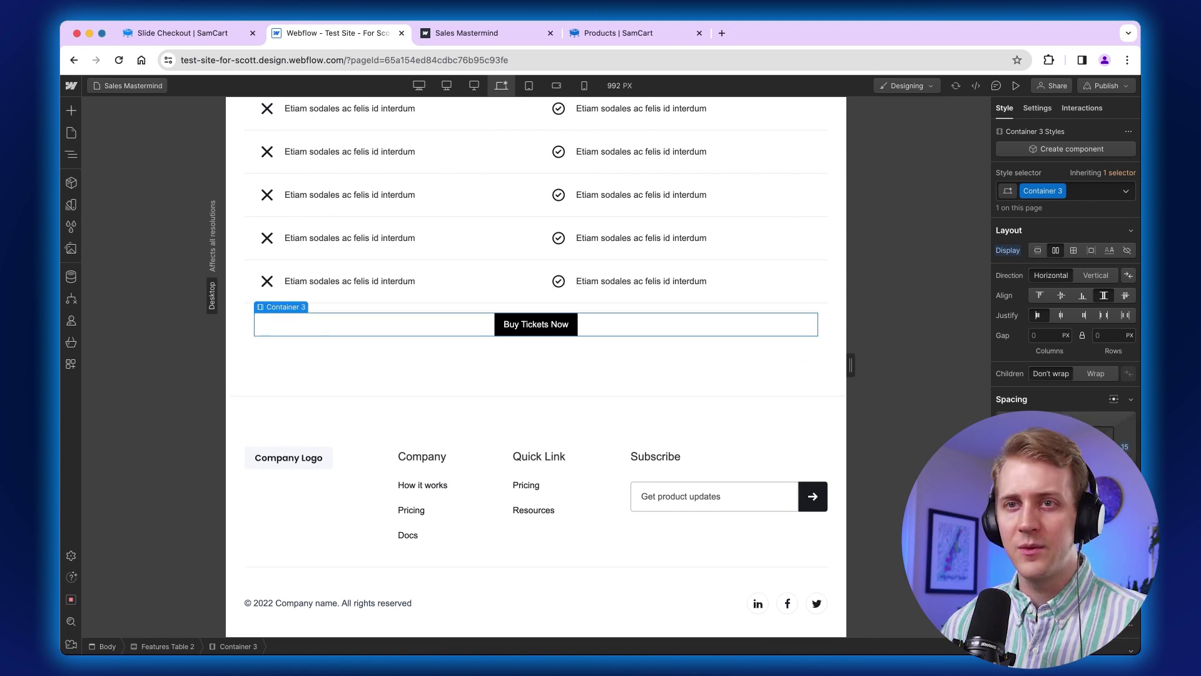
pyautogui.scroll(-3, 1066, 319)
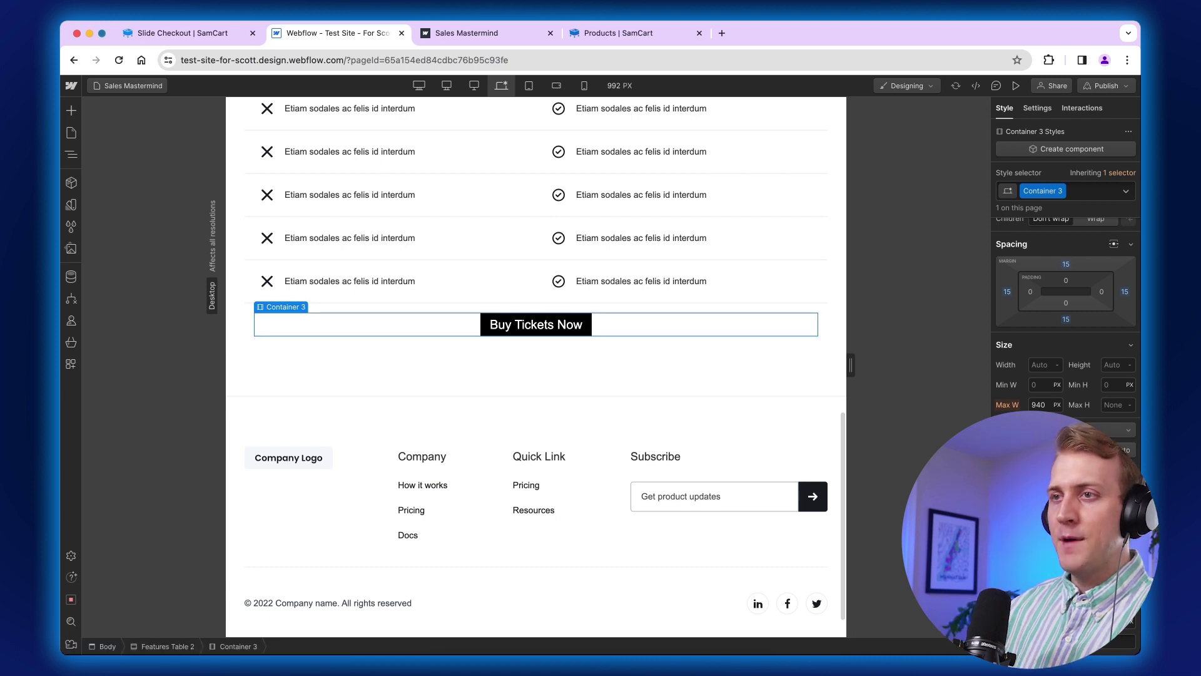
pyautogui.click(795, 366)
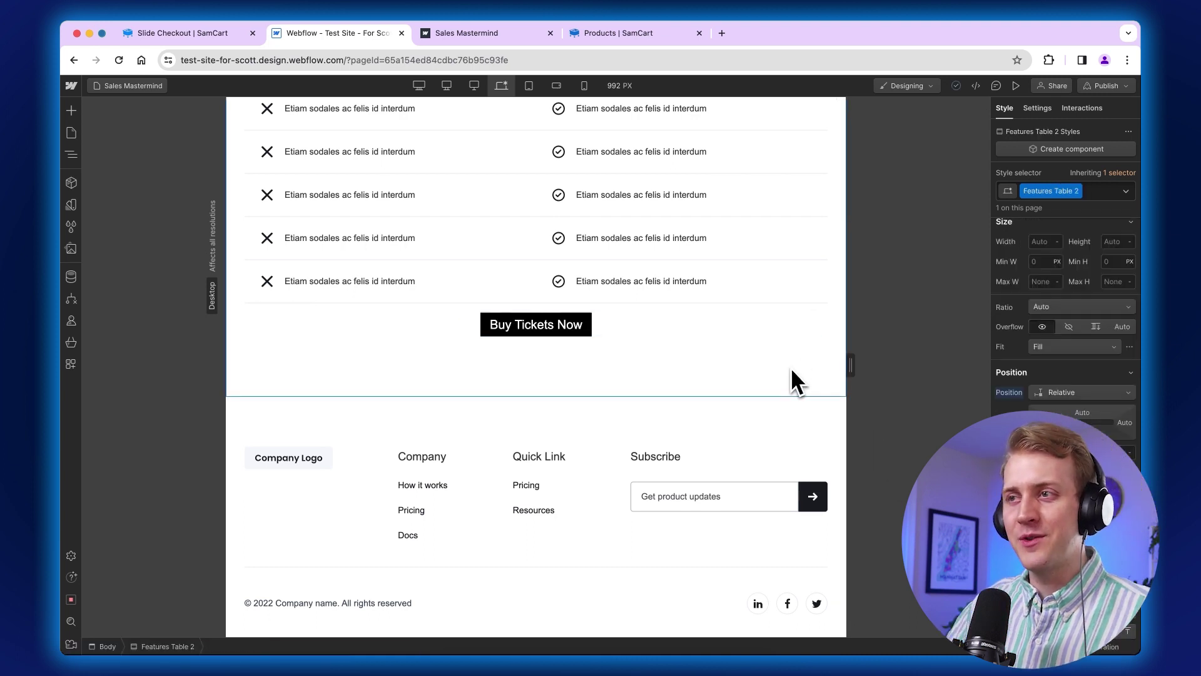
pyautogui.scroll(15, 790, 369)
pyautogui.scroll(-15, 794, 383)
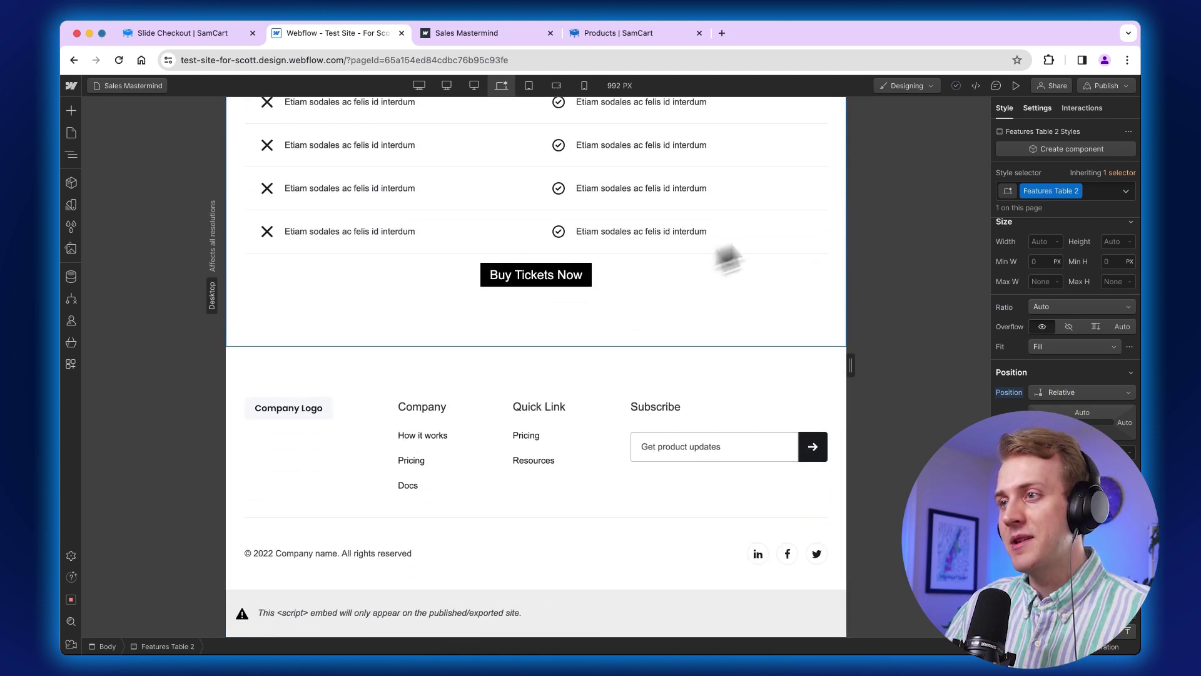
# Step: Publish the site to the staging domain and test the top button's slide-out checkout
pyautogui.click(1105, 87)
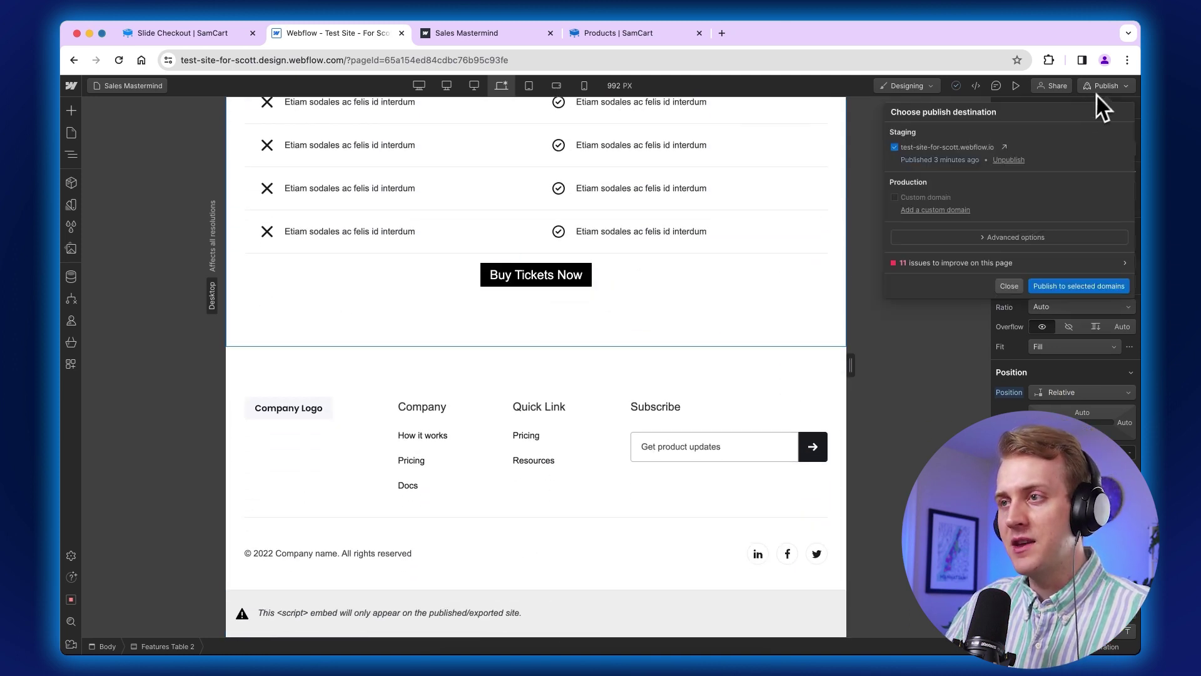
pyautogui.click(1067, 286)
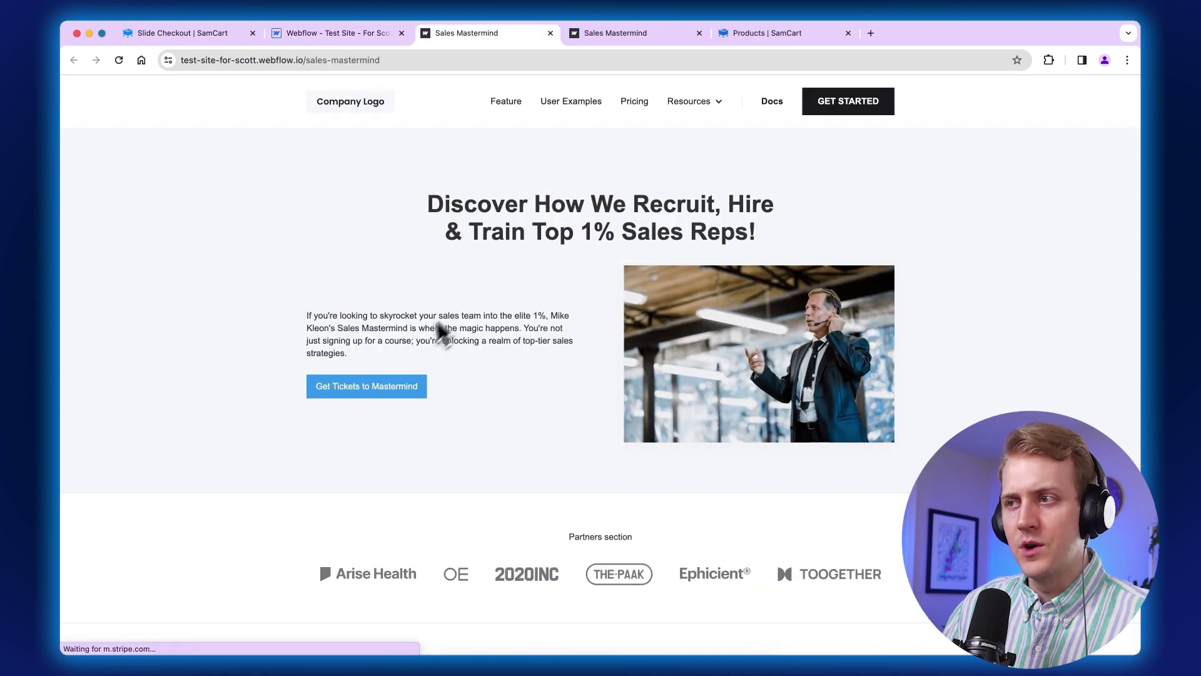
pyautogui.click(379, 389)
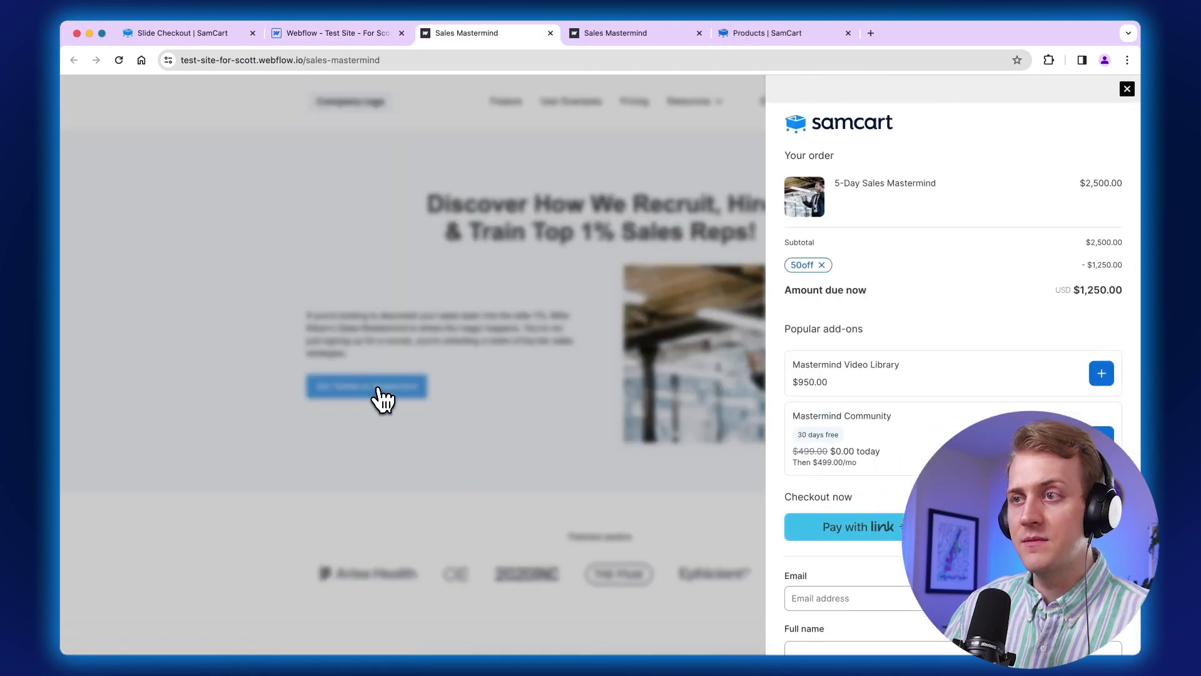
pyautogui.click(377, 388)
# Step: Test the Buy Tickets Now button's $1,250 slide-out checkout, then return to the SamCart guide
pyautogui.scroll(-10, 419, 407)
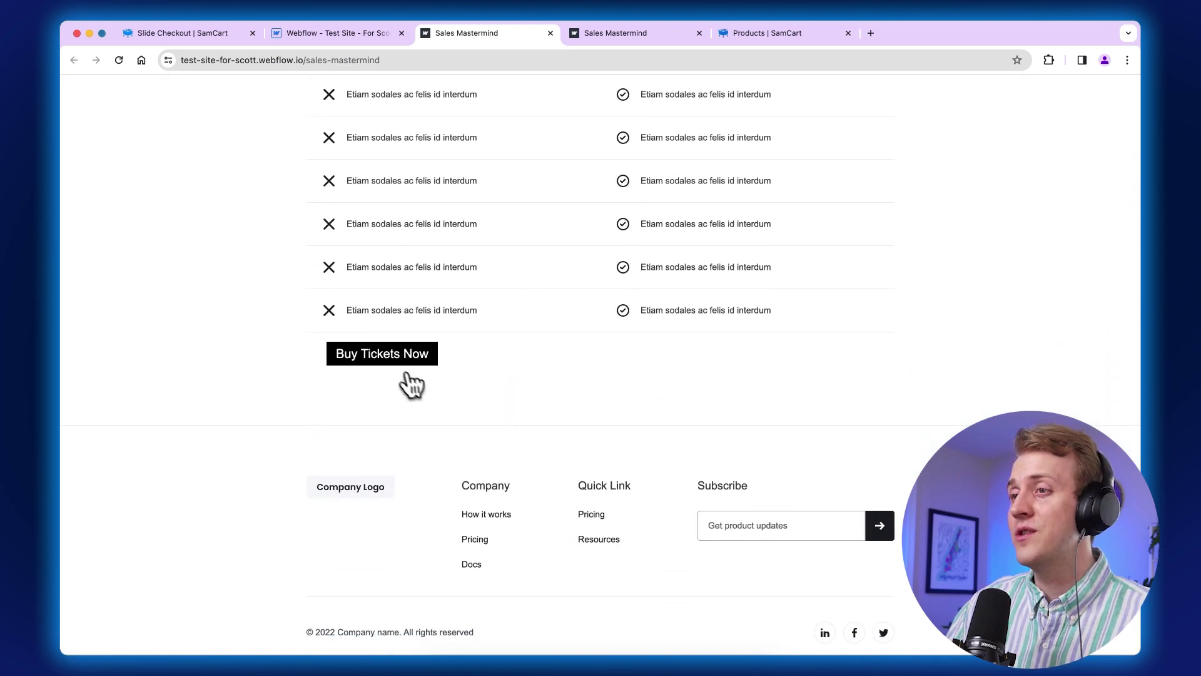
pyautogui.click(386, 354)
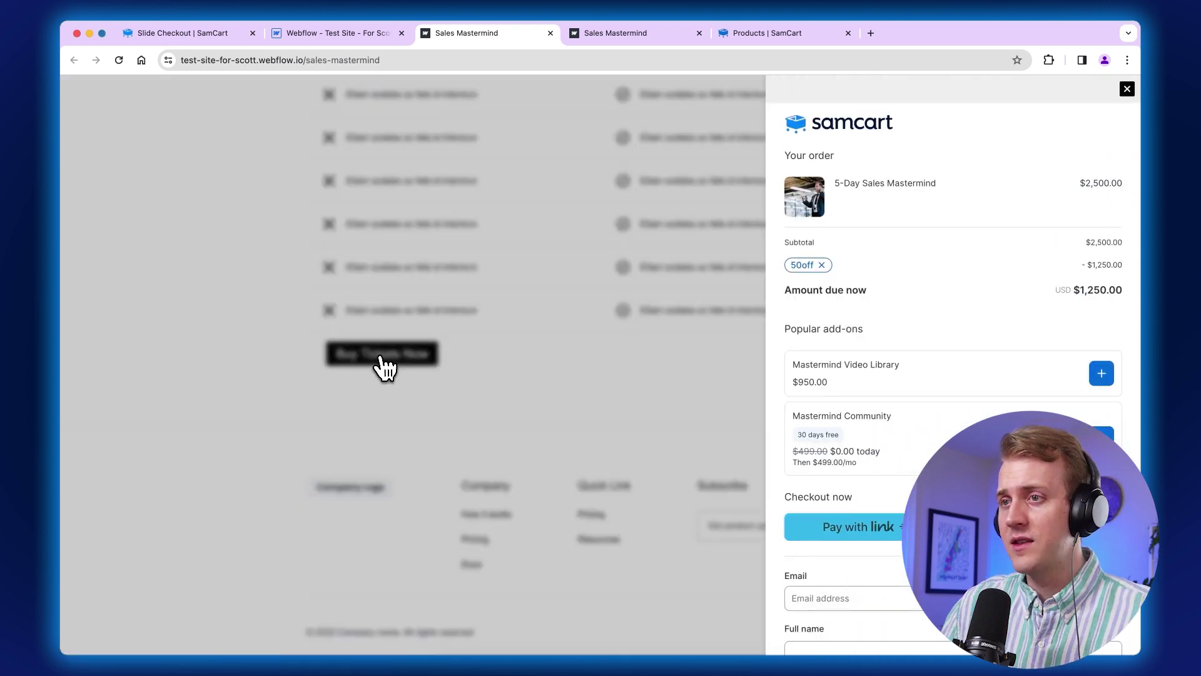
pyautogui.click(378, 355)
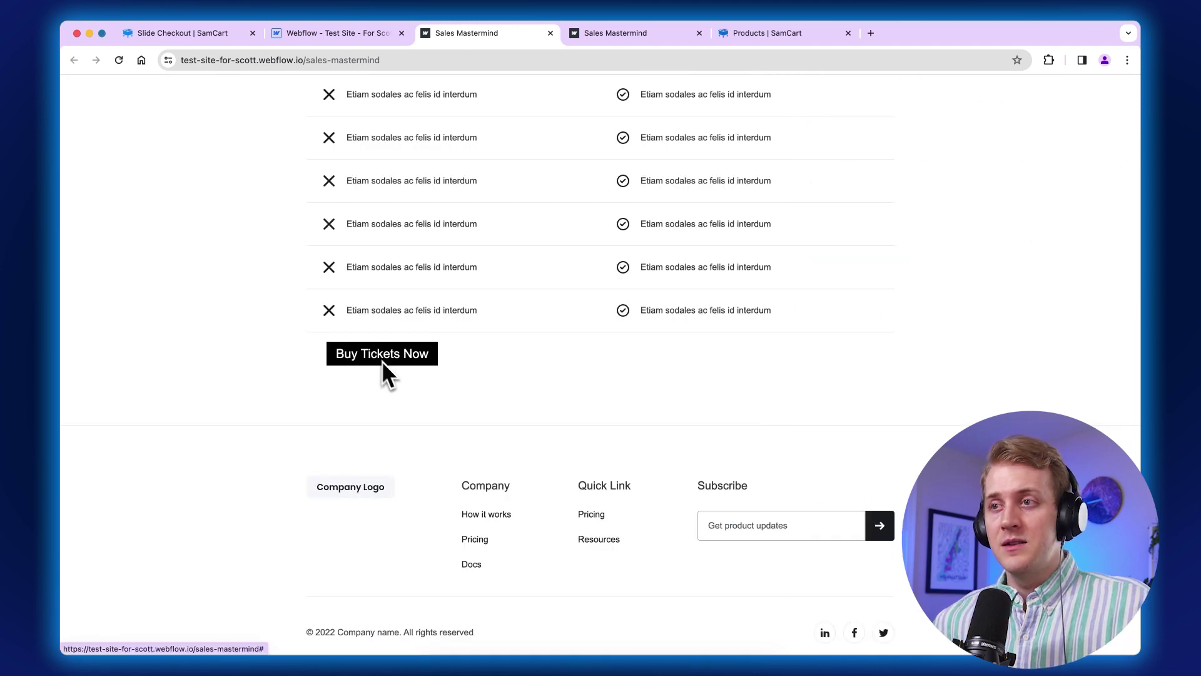
pyautogui.click(207, 33)
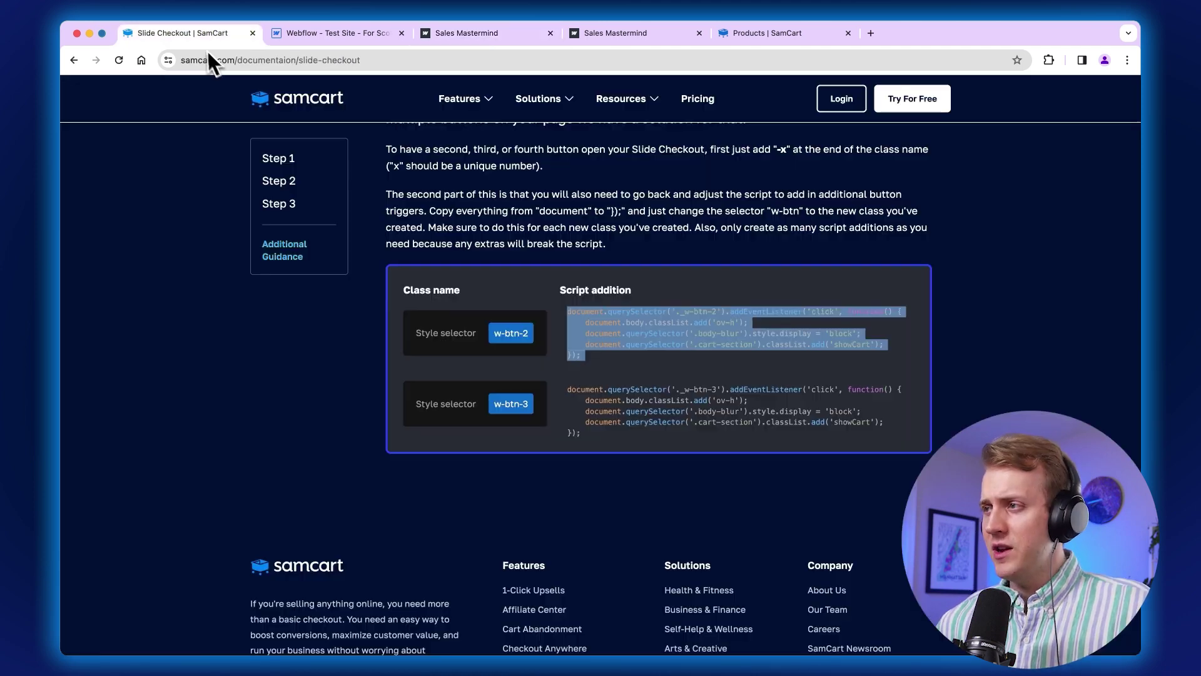
# Step: Clear the guide's text selection and return to the Sales Mastermind page in Webflow Designer
pyautogui.click(583, 362)
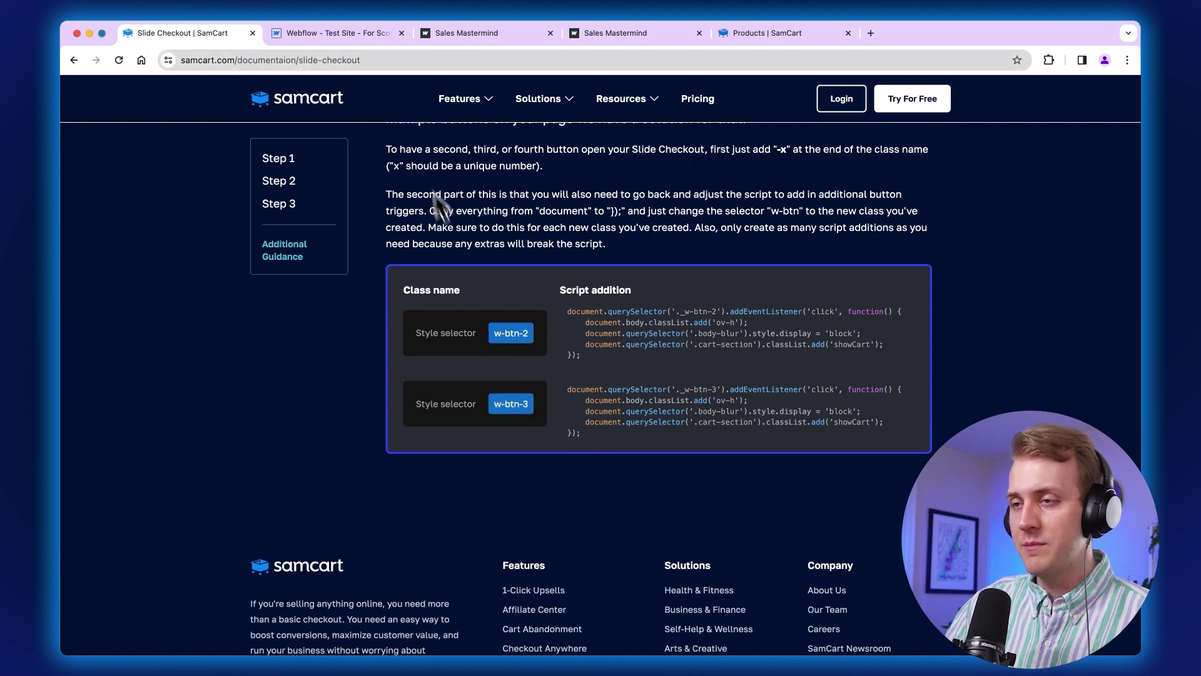
pyautogui.click(369, 34)
pyautogui.click(629, 292)
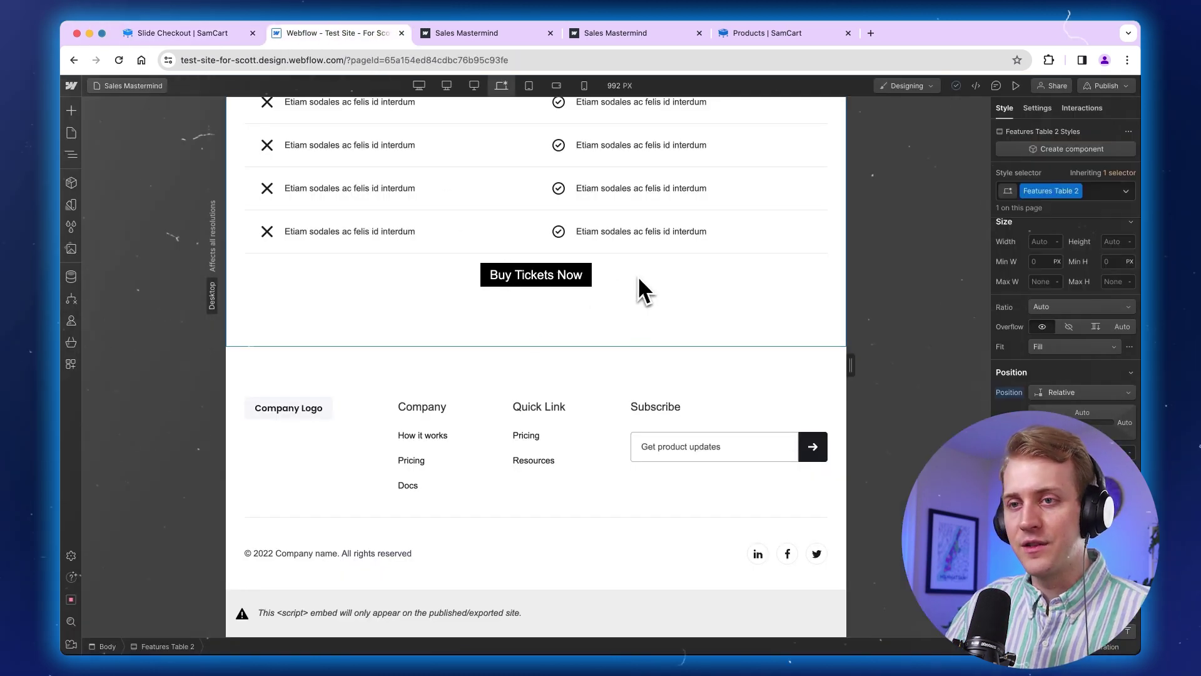